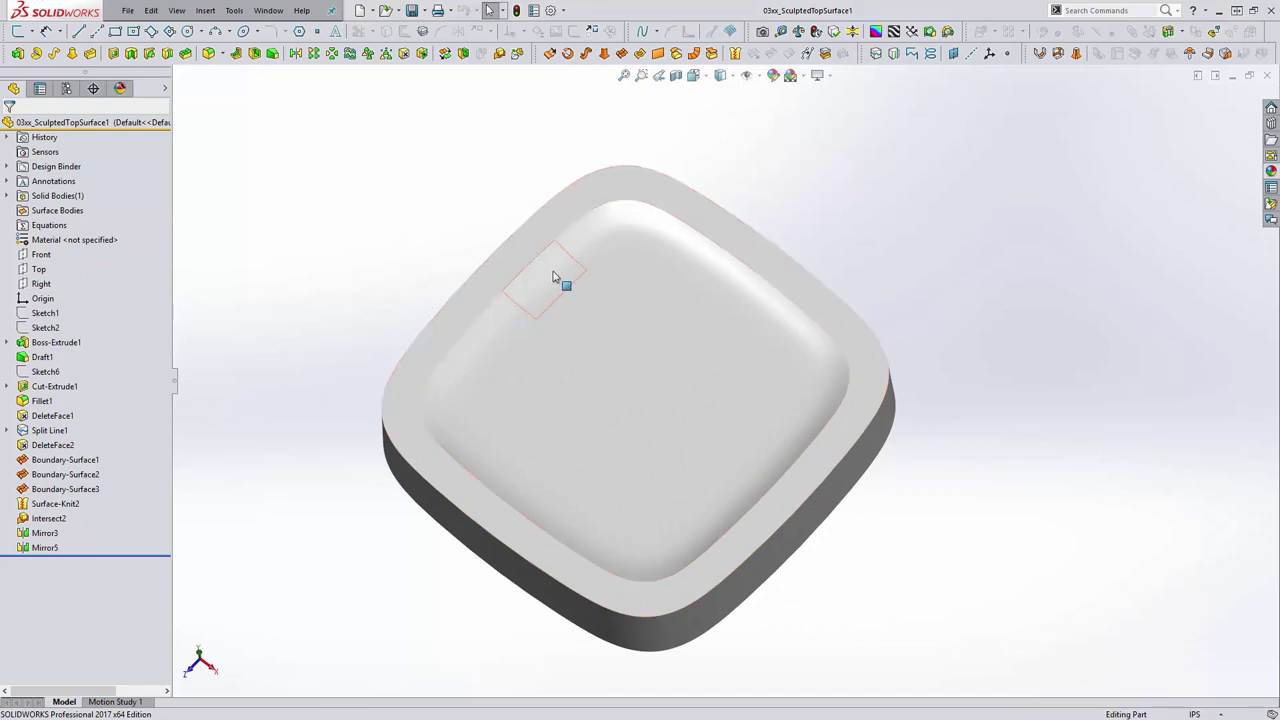
Roll the history back to just after Fillet1 and show the part shaded with edges.
right_click(52, 415)
left_click(124, 383)
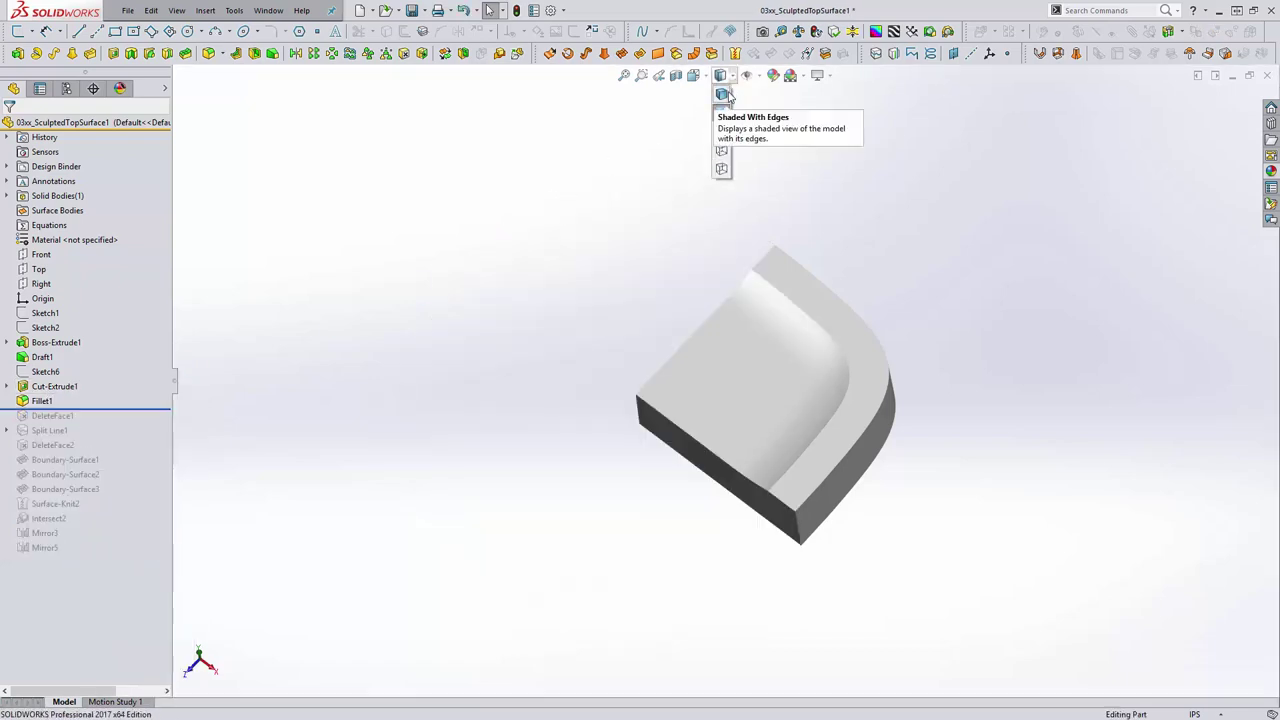
left_click(722, 93)
mouse_move(1006, 449)
middle_mouse_down()
mouse_move(931, 423)
mouse_move(926, 373)
middle_mouse_up()
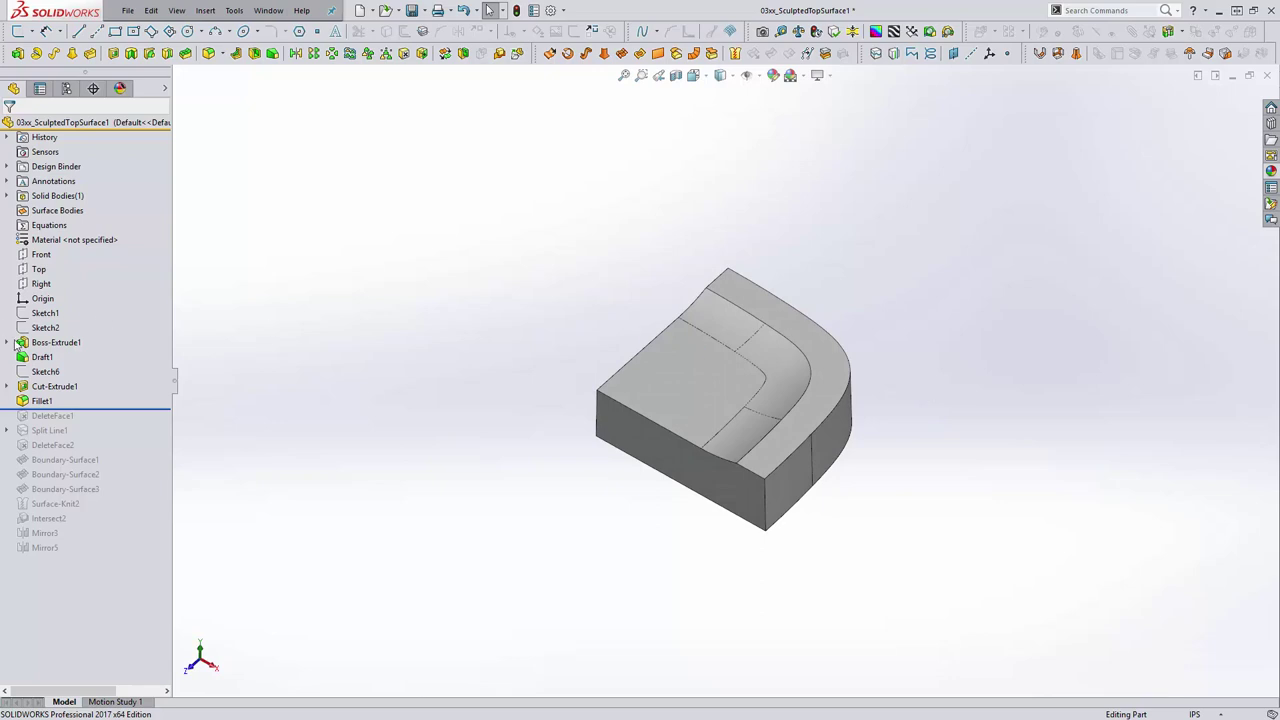
Roll back before Draft1 to view the plain quarter block, then bring Draft1 back.
right_click(48, 357)
left_click(110, 318)
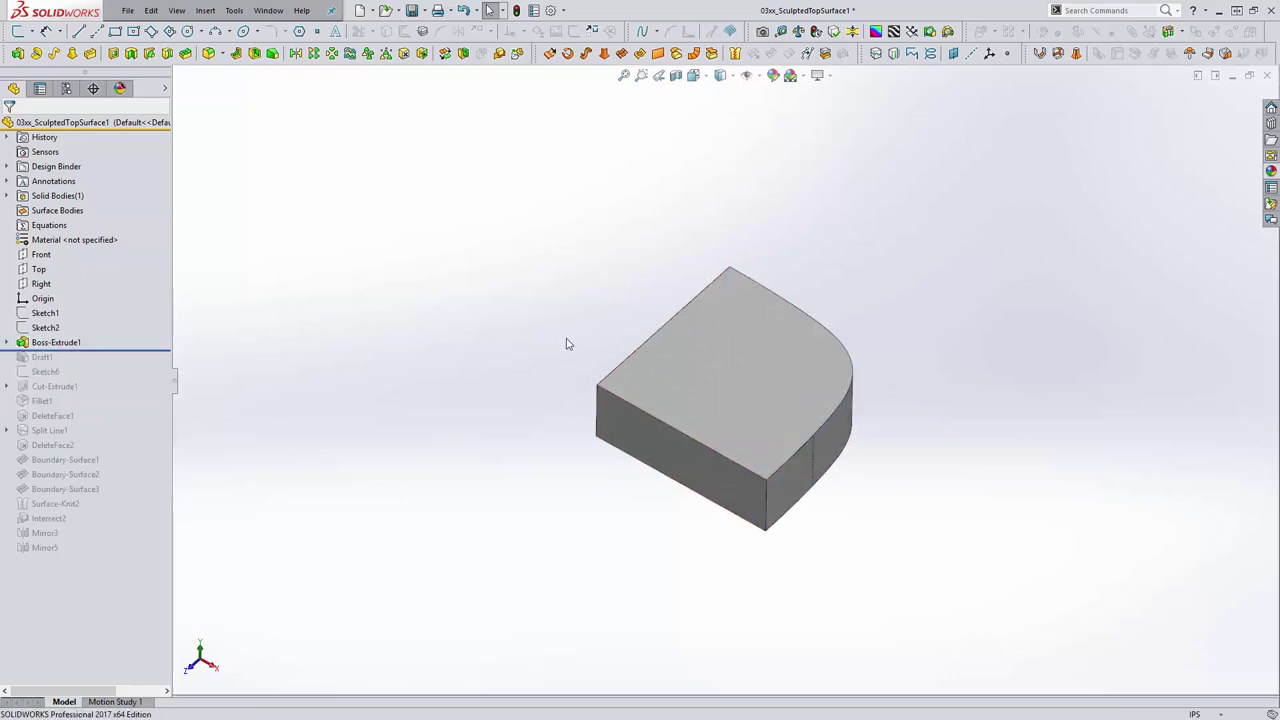
middle_click_drag(571, 343, 500, 337)
scroll(838, 409, "down", 2)
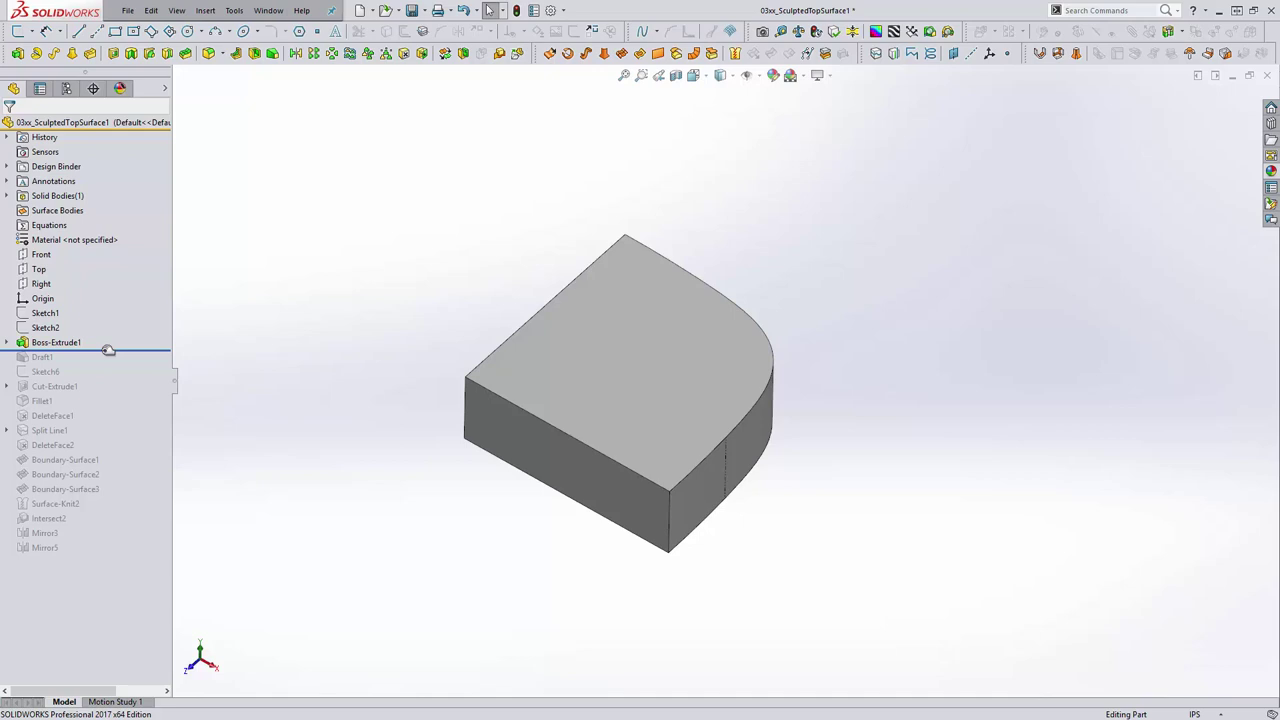
left_click_drag(109, 350, 111, 364)
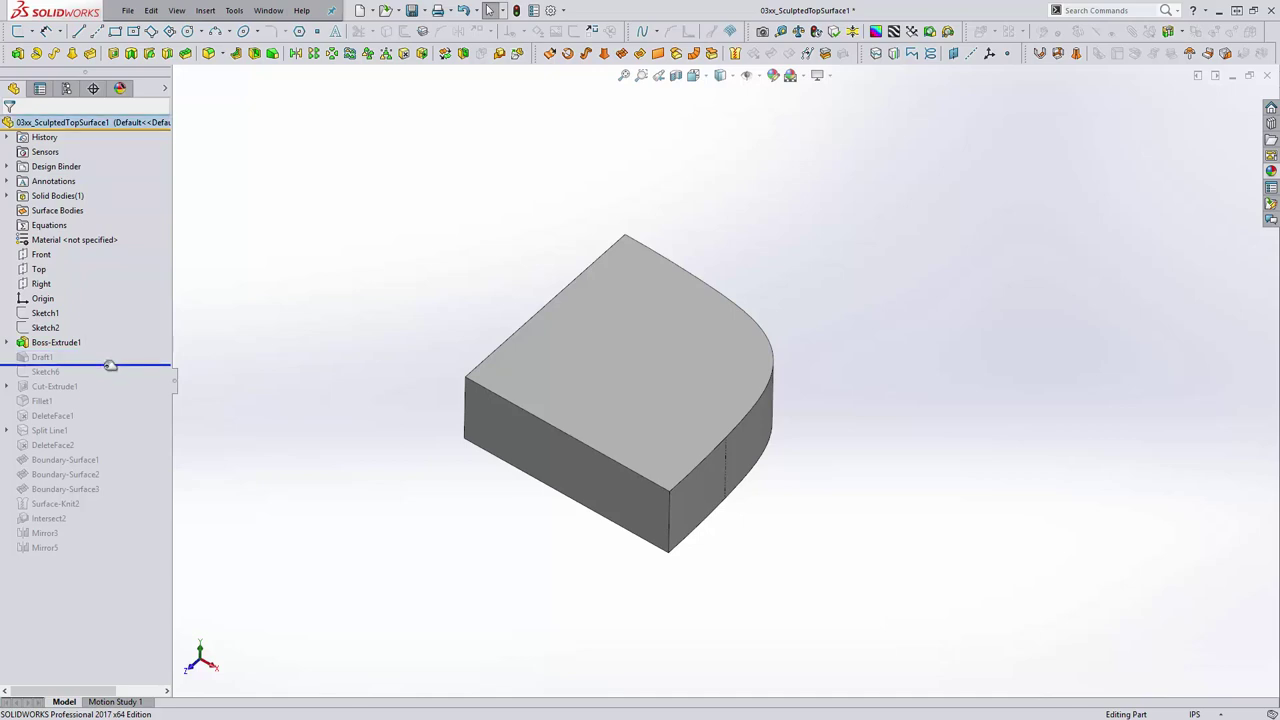
Review Draft1's 2° parting-line draft settings and close them without changes.
left_click(45, 357)
left_click(155, 324)
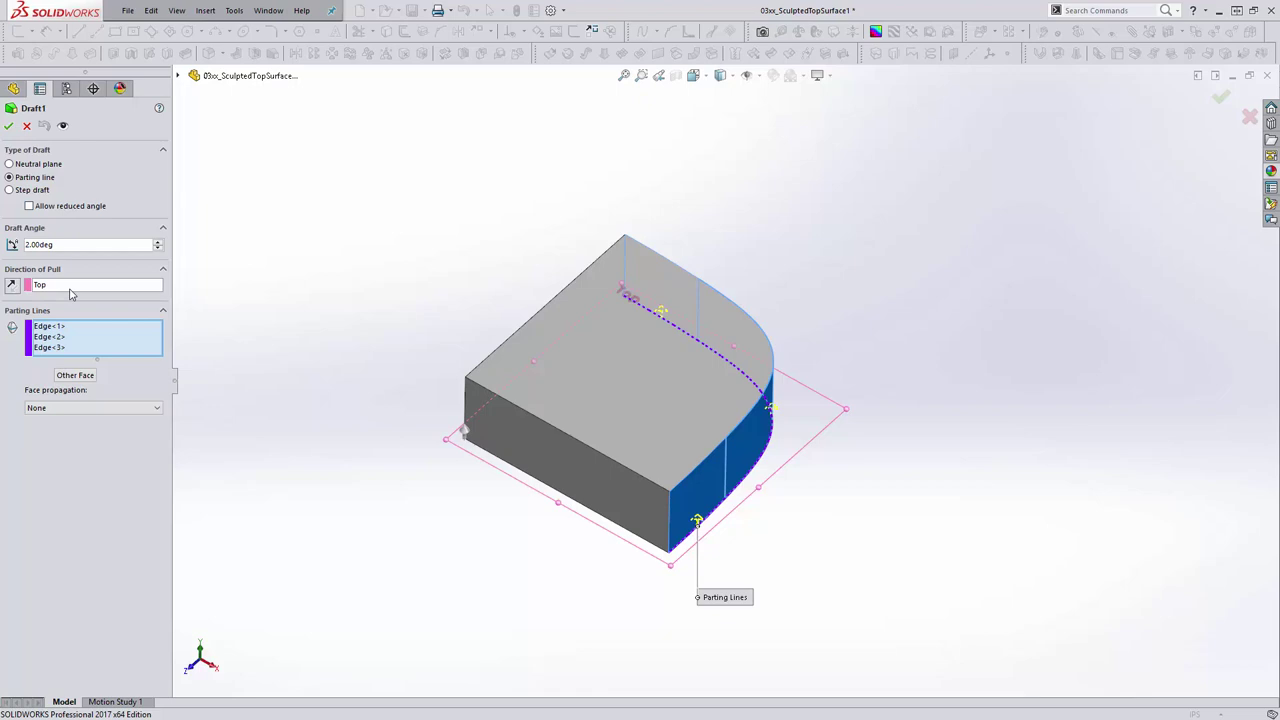
left_click(25, 126)
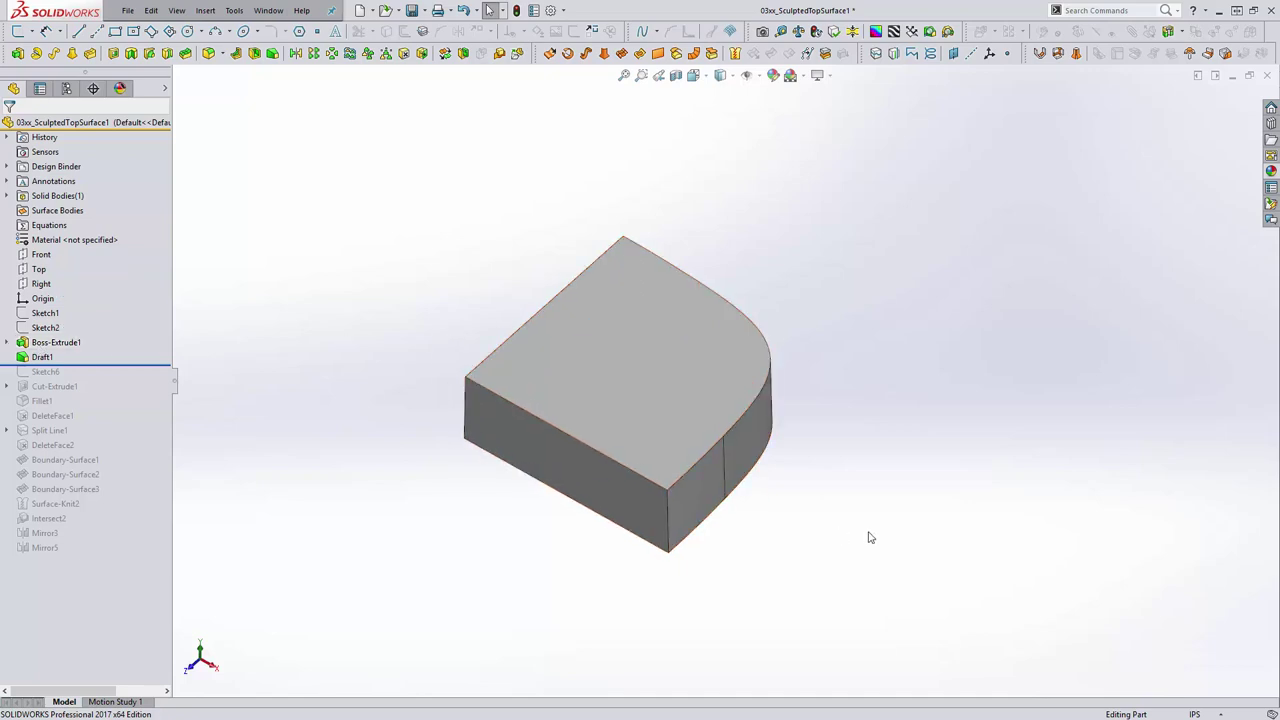
Zoom in to inspect the block's front face, then roll forward past Cut-Extrude1.
key("shift+z")
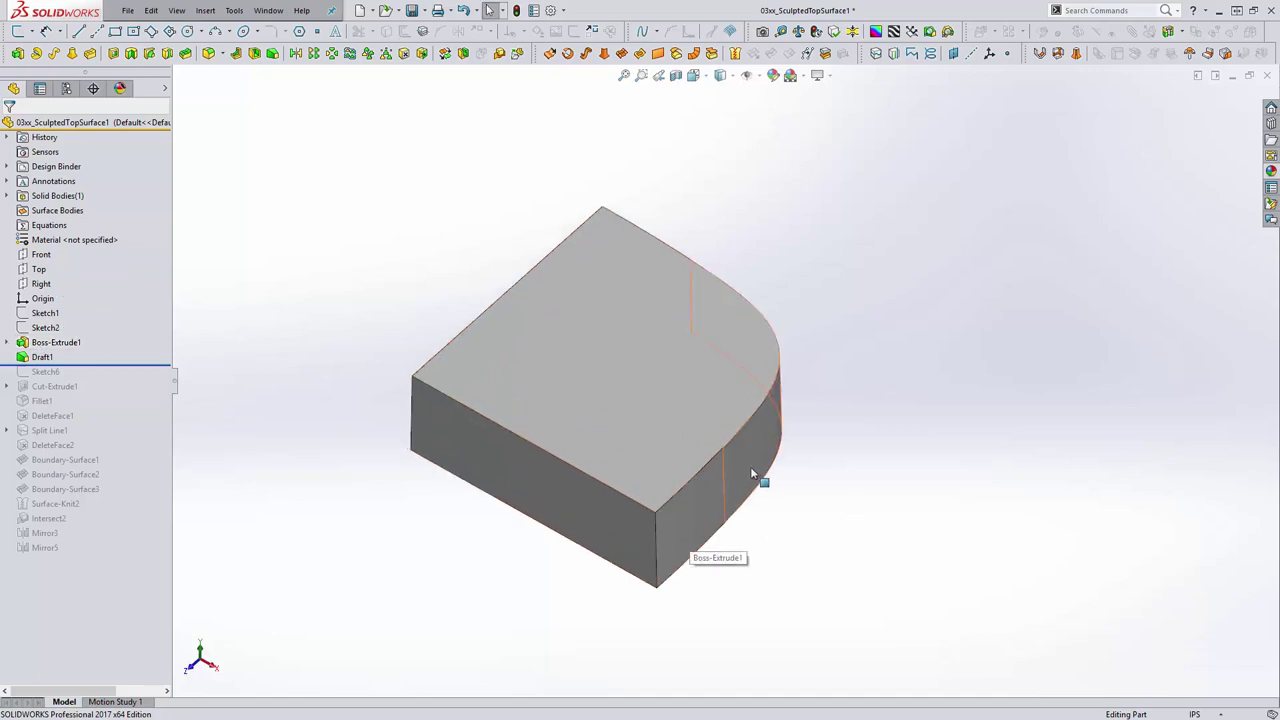
left_click(466, 434)
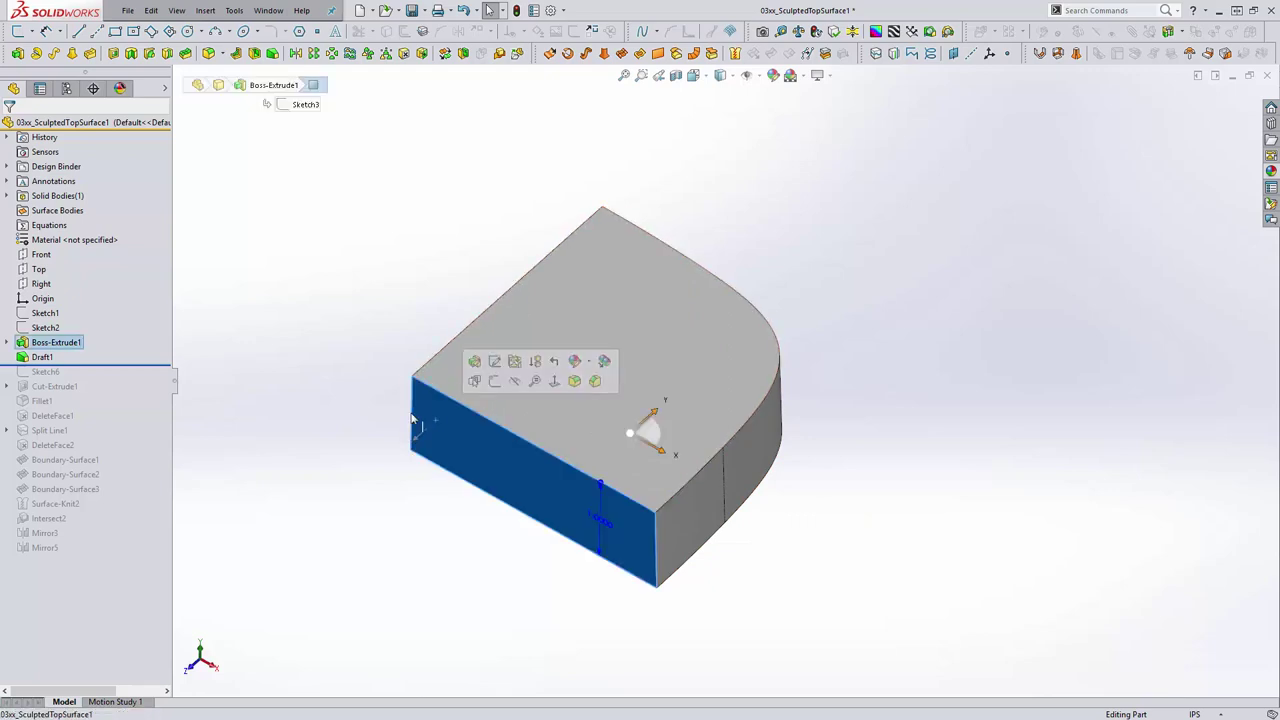
left_click(363, 397)
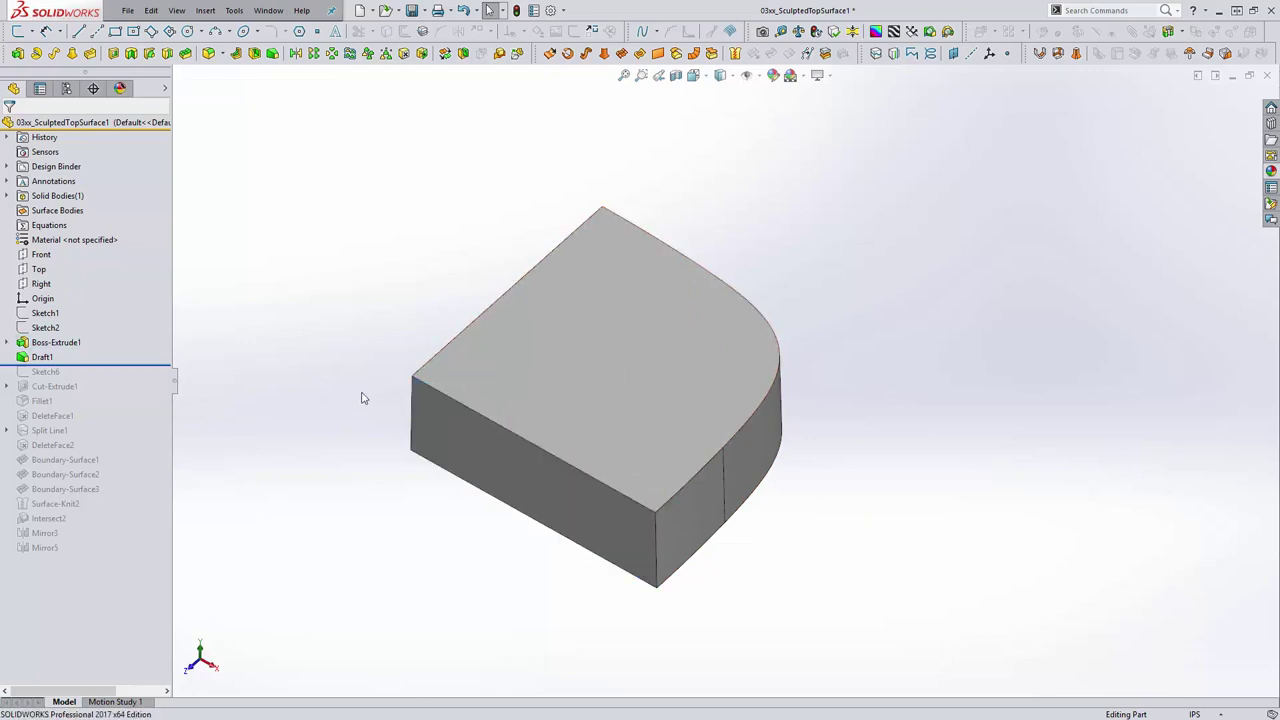
left_click(466, 441)
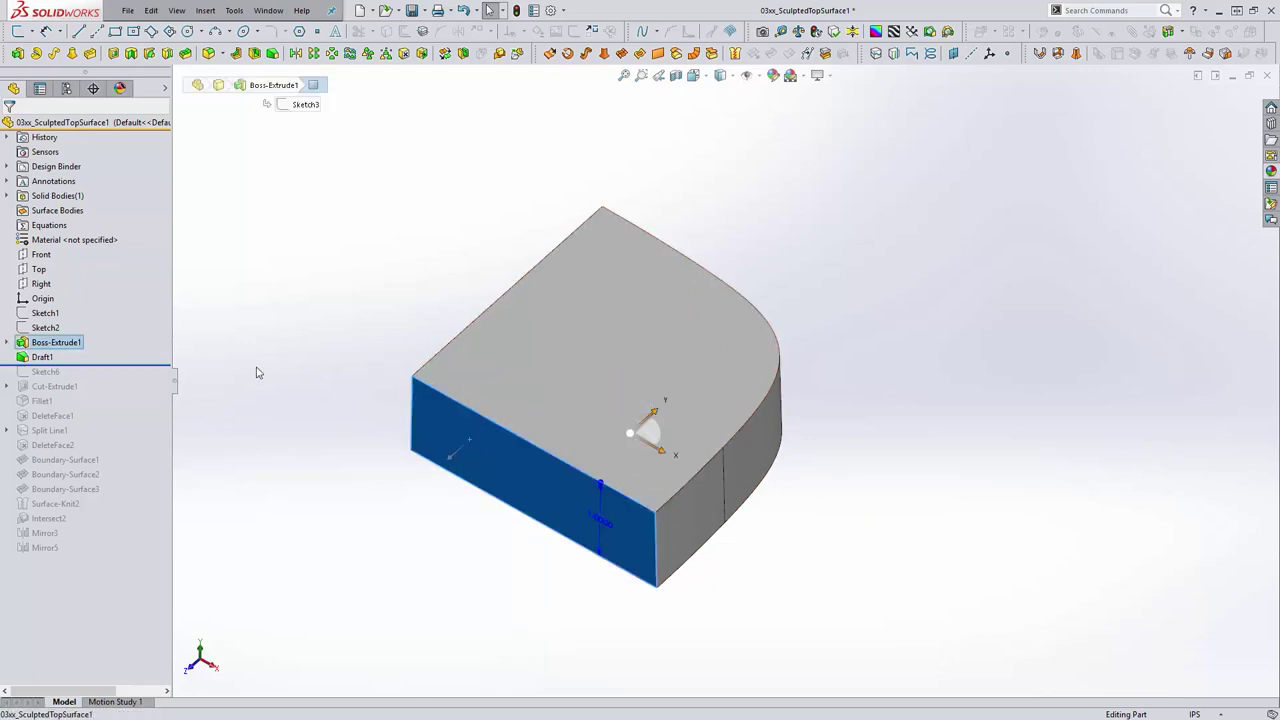
left_click(317, 349)
mouse_move(77, 366)
left_mouse_down()
mouse_move(117, 377)
mouse_move(117, 391)
left_mouse_up()
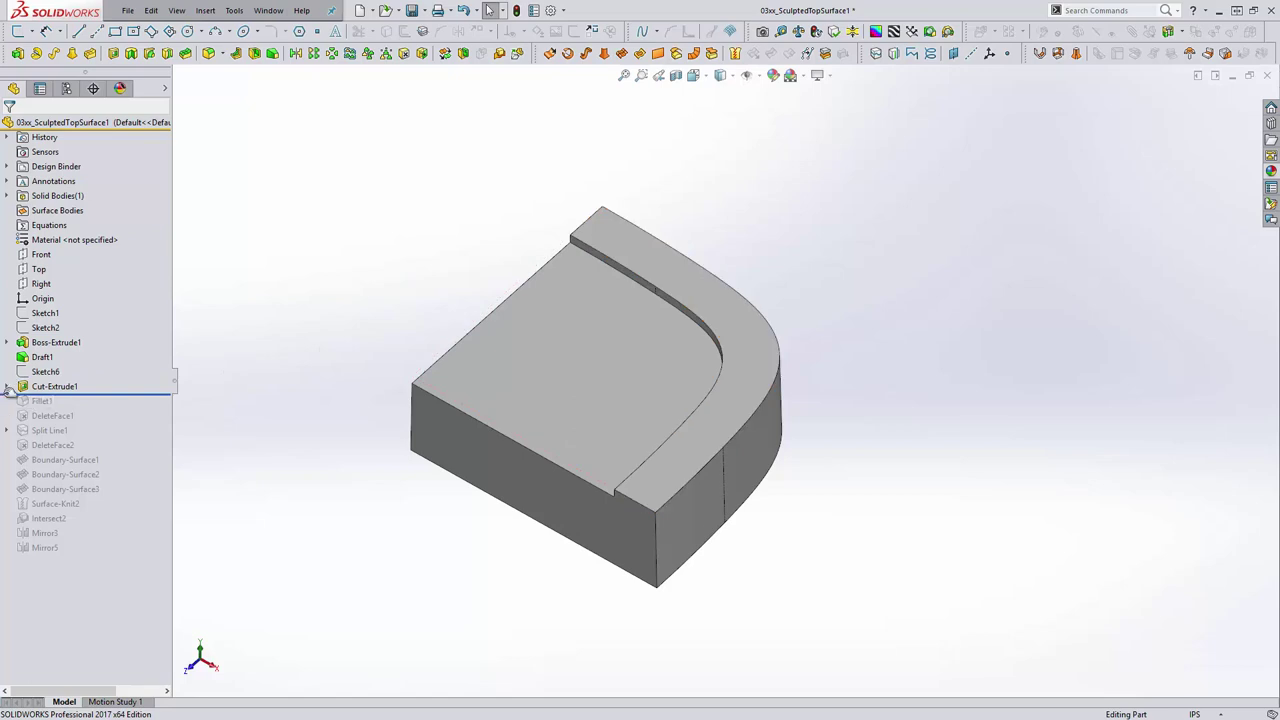
Open Sketch7 under Cut-Extrude1 for editing.
left_click(7, 386)
left_click(56, 400)
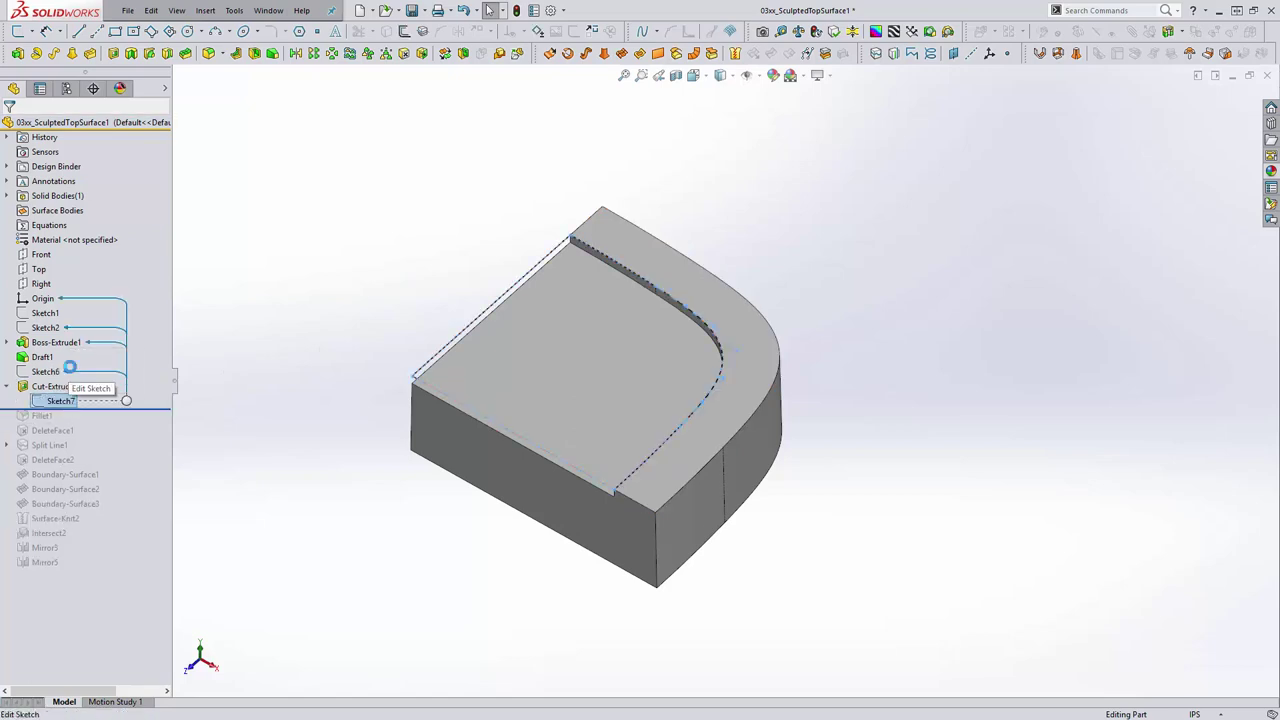
left_click(65, 360)
scroll(790, 355, "down", 3)
Check the corner spline's curvature comb, exit the sketch, and roll forward to include Fillet1.
left_click(682, 347)
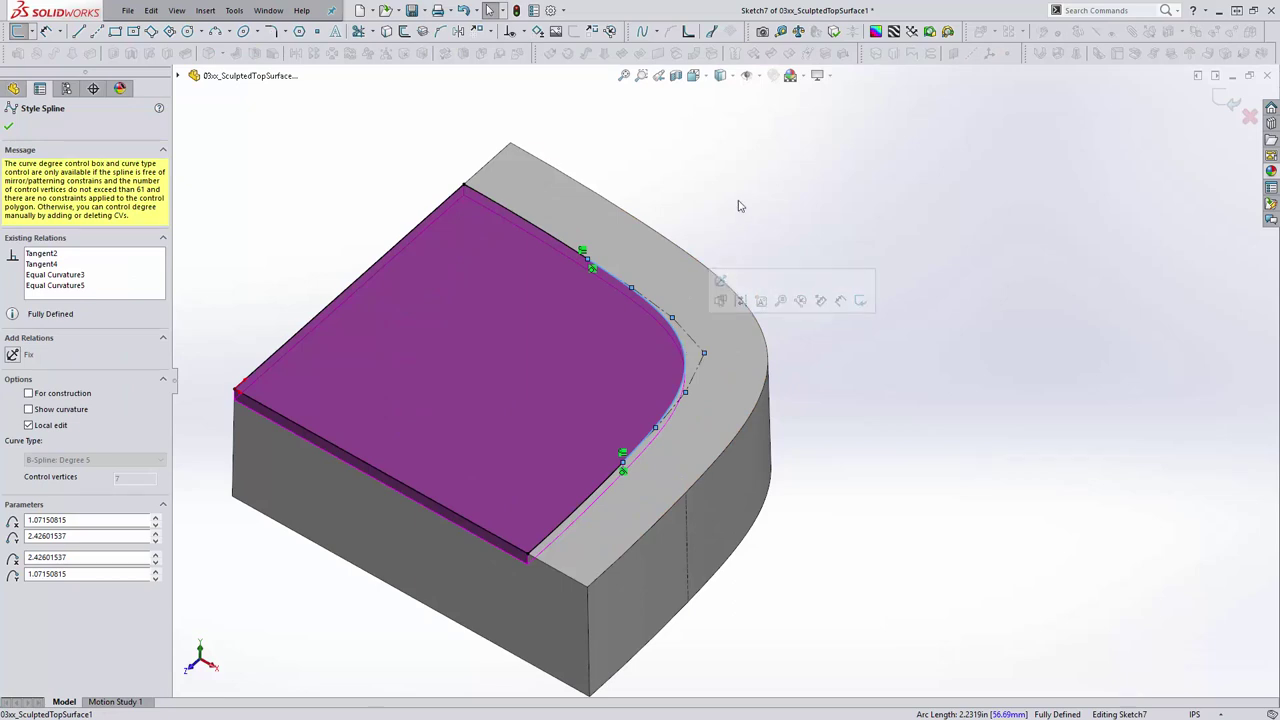
key("Escape")
scroll(685, 345, "up", 1)
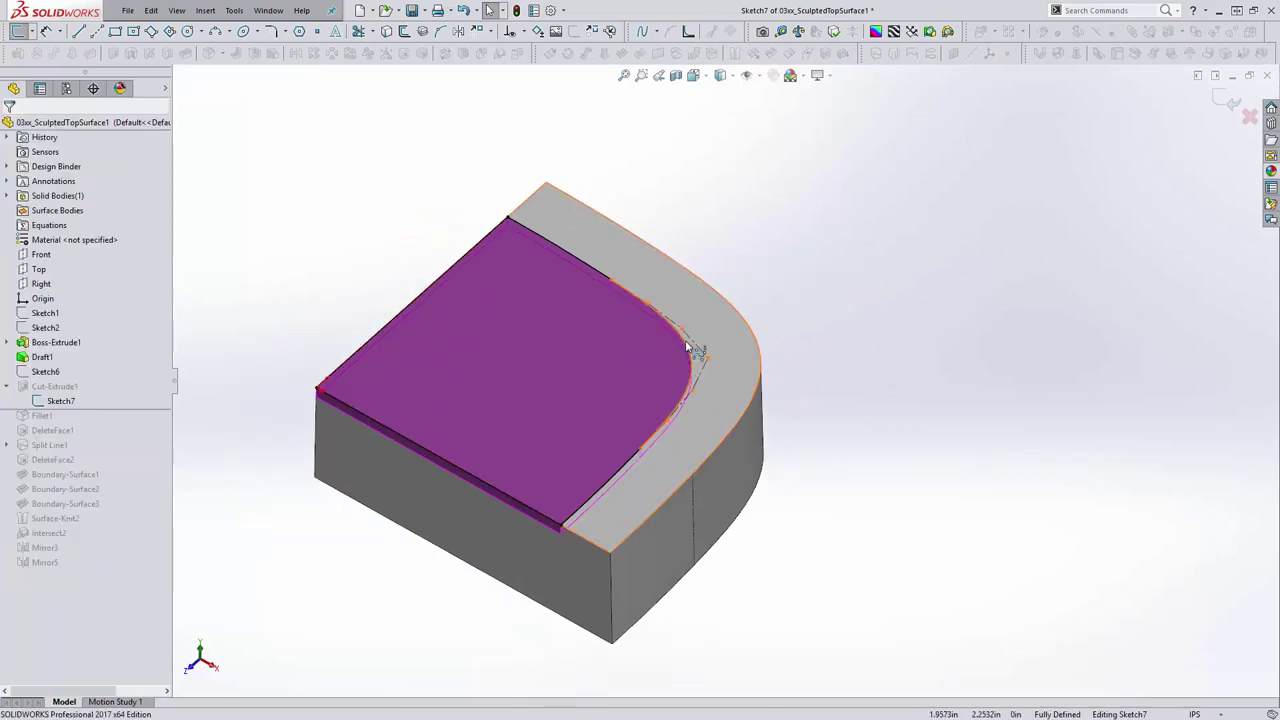
left_click(687, 347)
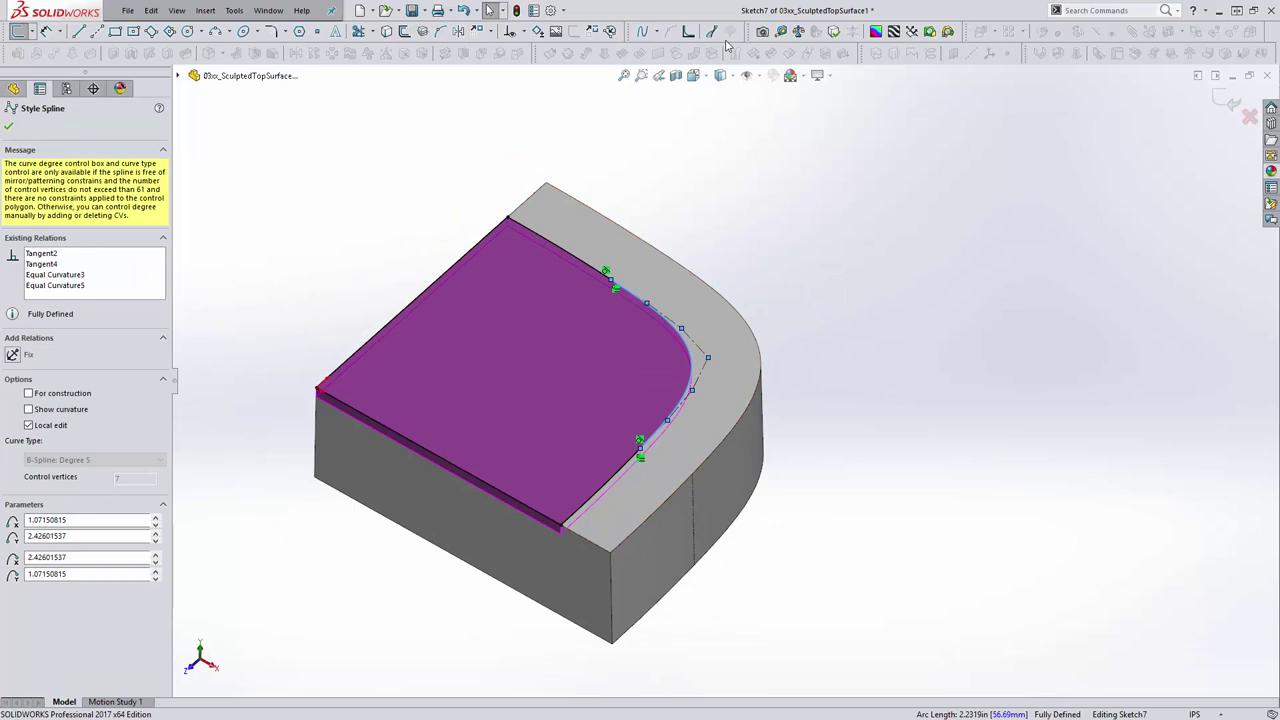
left_click(712, 33)
left_click(712, 33)
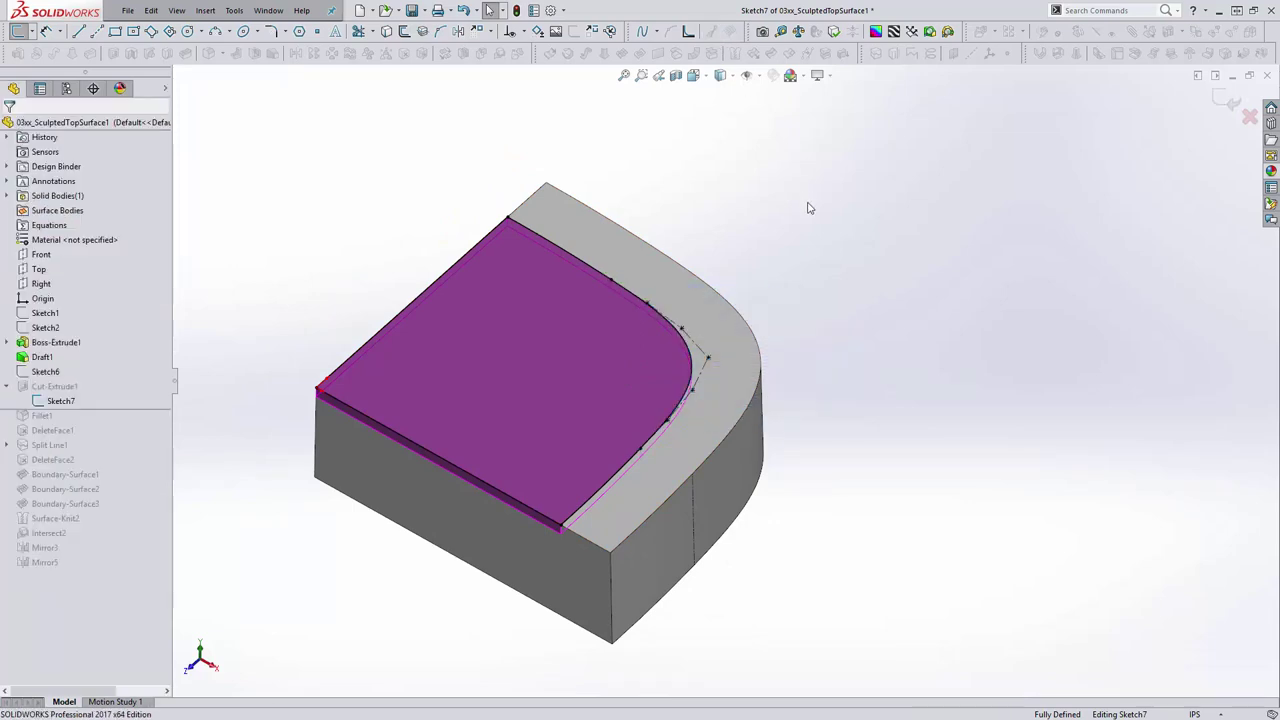
left_click(1249, 116)
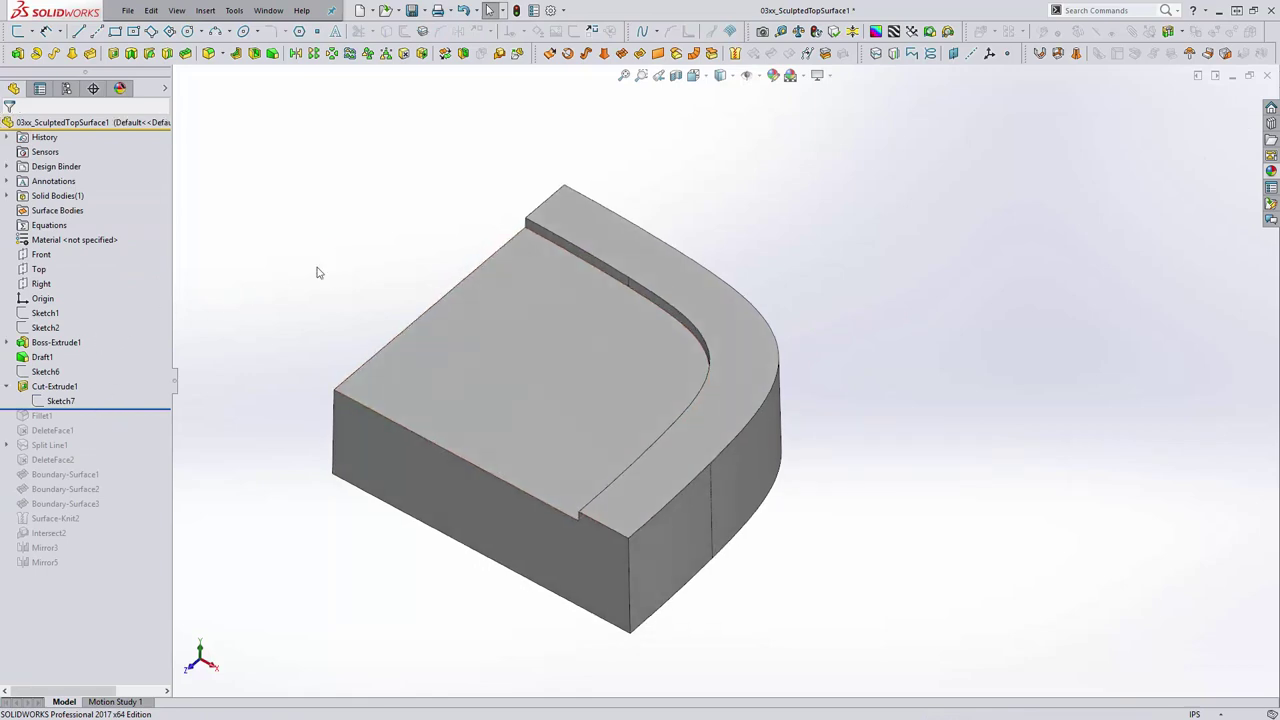
left_click_drag(92, 411, 96, 424)
Reapply Fillet1 on the recess edge, keeping its 2 in radius.
left_click(42, 415)
left_click(50, 390)
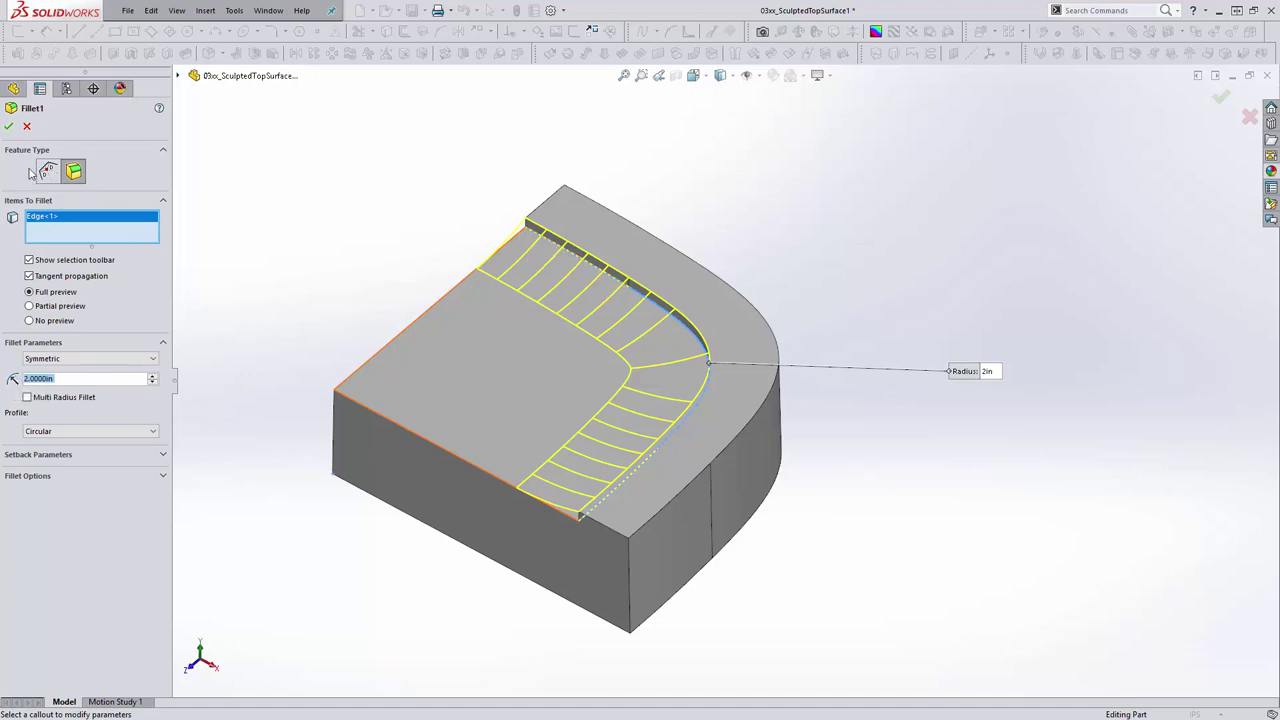
left_click(10, 126)
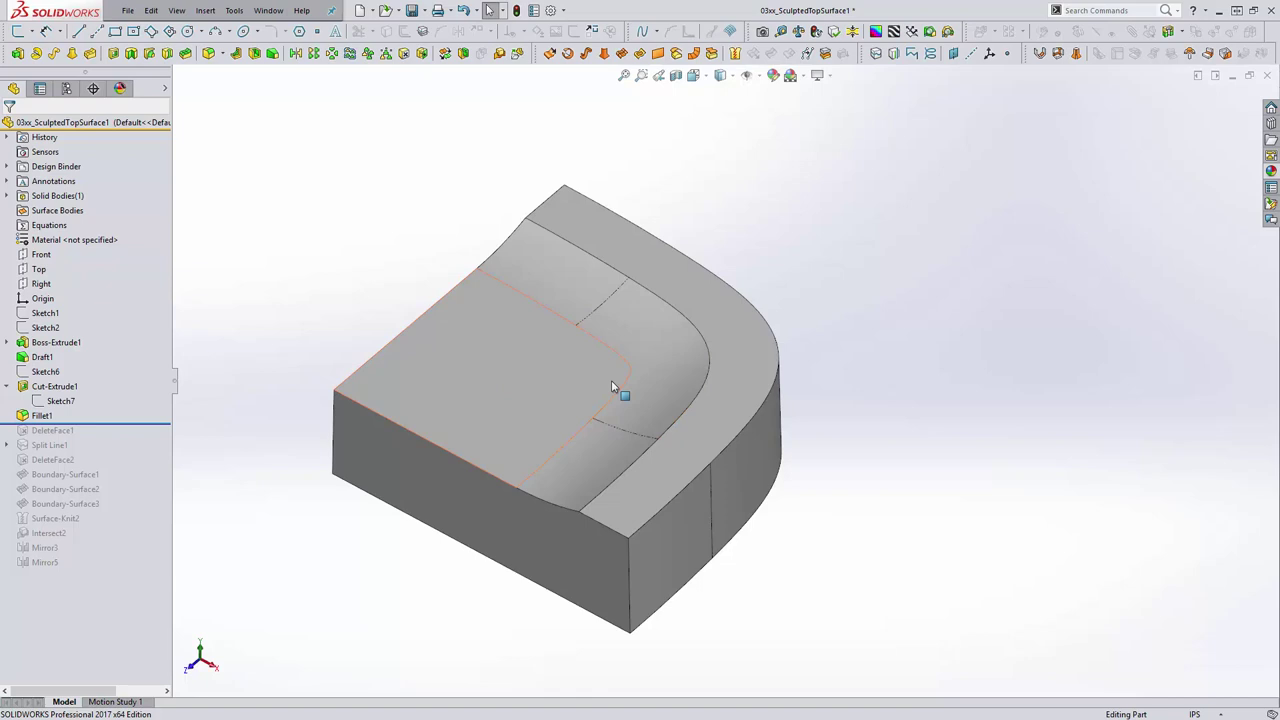
Compare the filleted recess in Shaded and Shaded With Edges display styles.
middle_click_drag(609, 391, 651, 497)
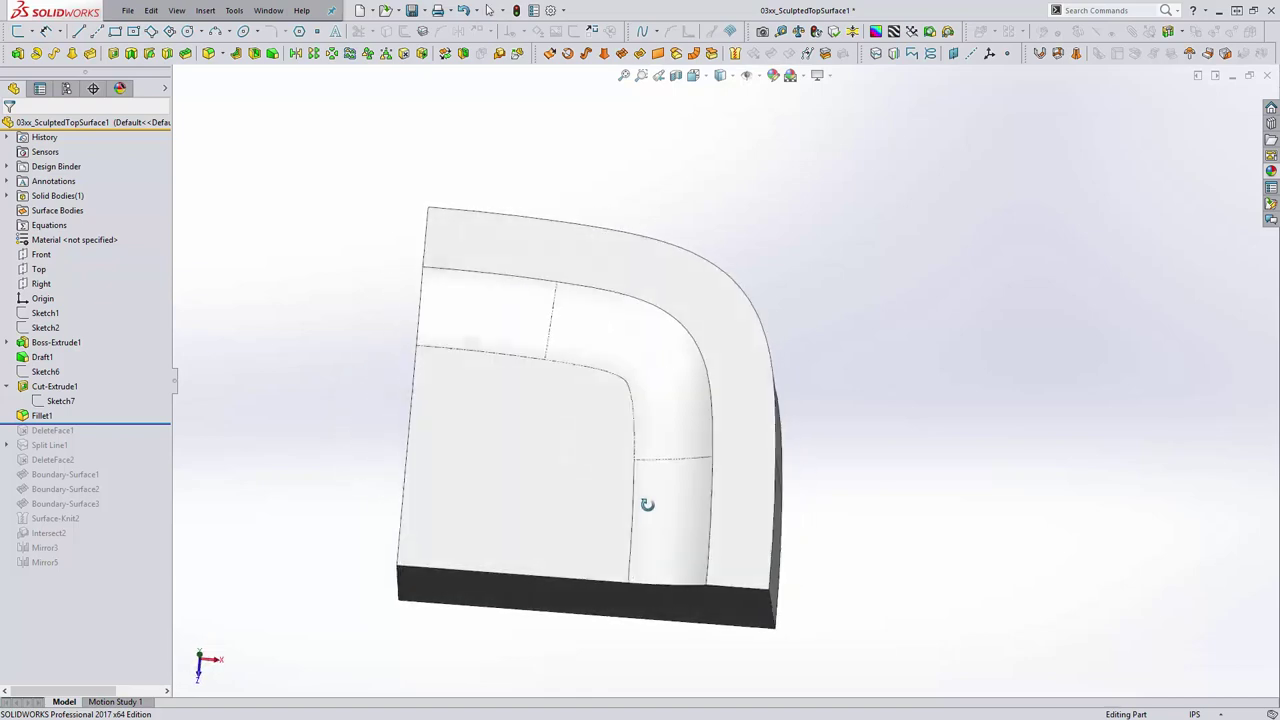
left_click(722, 76)
left_click(732, 115)
mouse_move(846, 463)
middle_mouse_down()
mouse_move(838, 515)
mouse_move(817, 443)
mouse_move(866, 460)
mouse_move(846, 480)
mouse_move(851, 433)
middle_mouse_up()
left_click(722, 76)
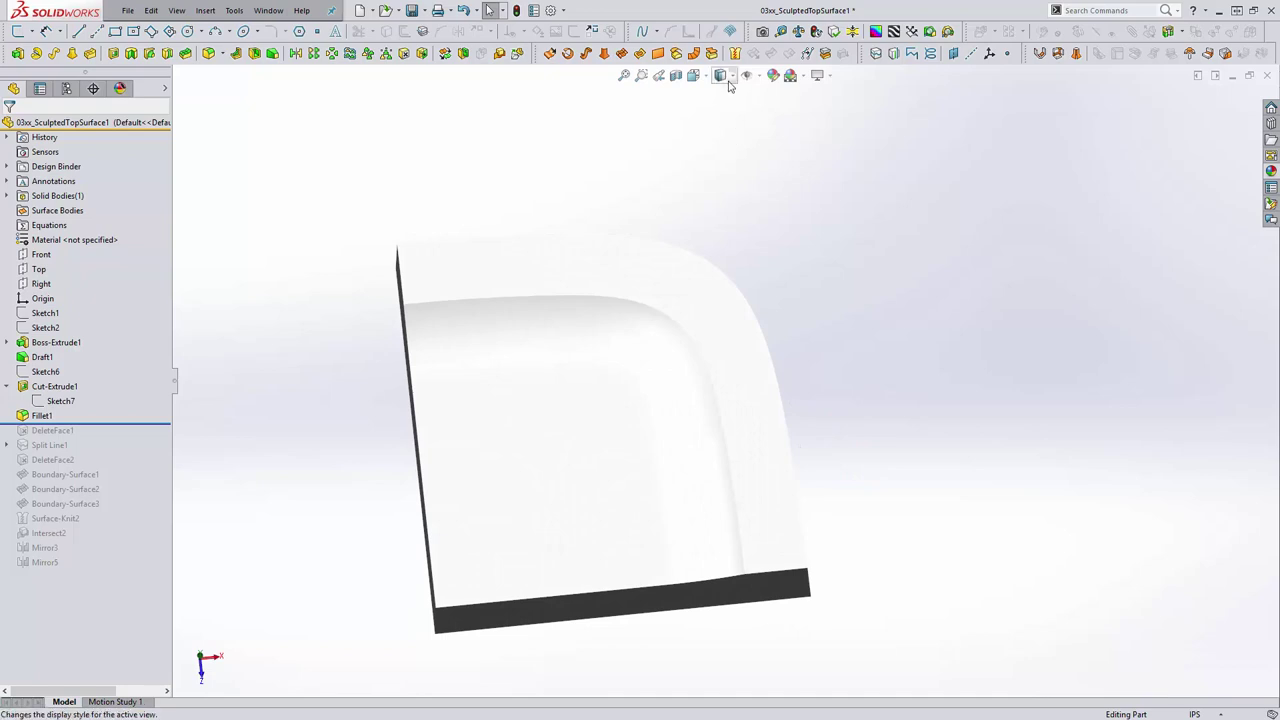
left_click(721, 95)
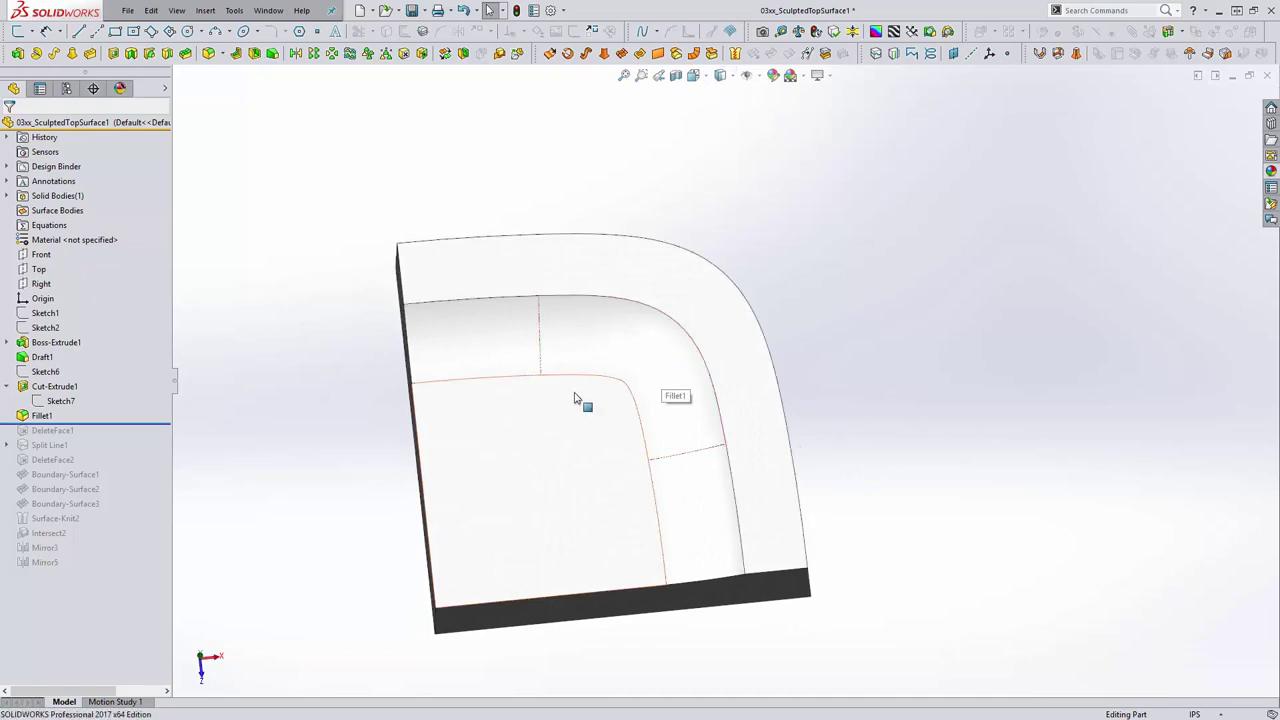
Select the fillet face and its lower edge arc, orbiting to inspect the blend.
left_click(672, 345)
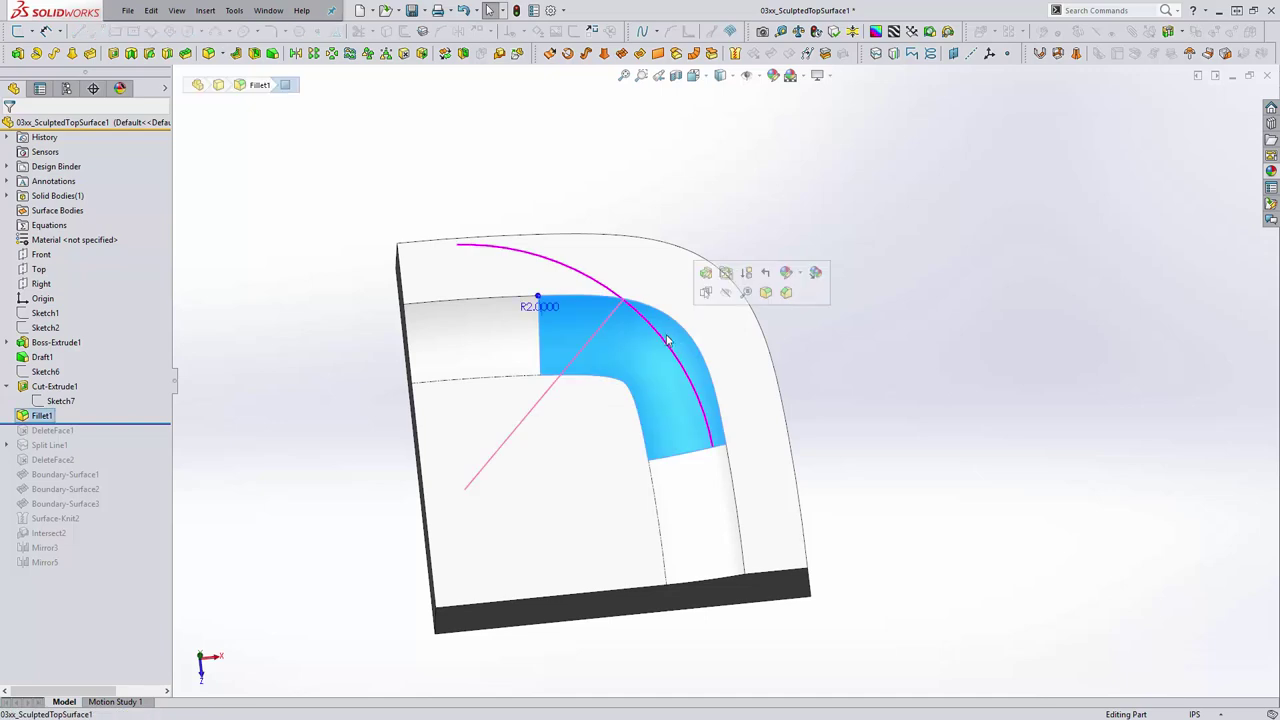
left_click(629, 389)
middle_click_drag(626, 394, 600, 375)
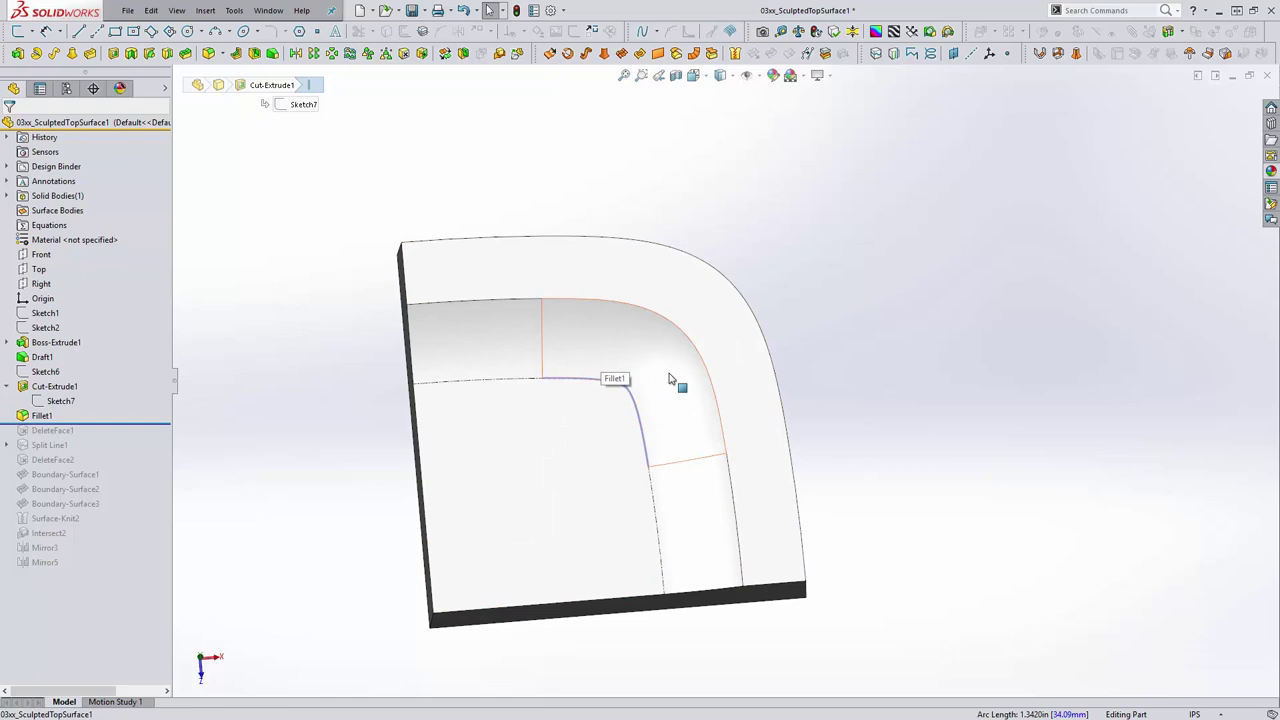
middle_click_drag(677, 380, 537, 180)
left_click(537, 180)
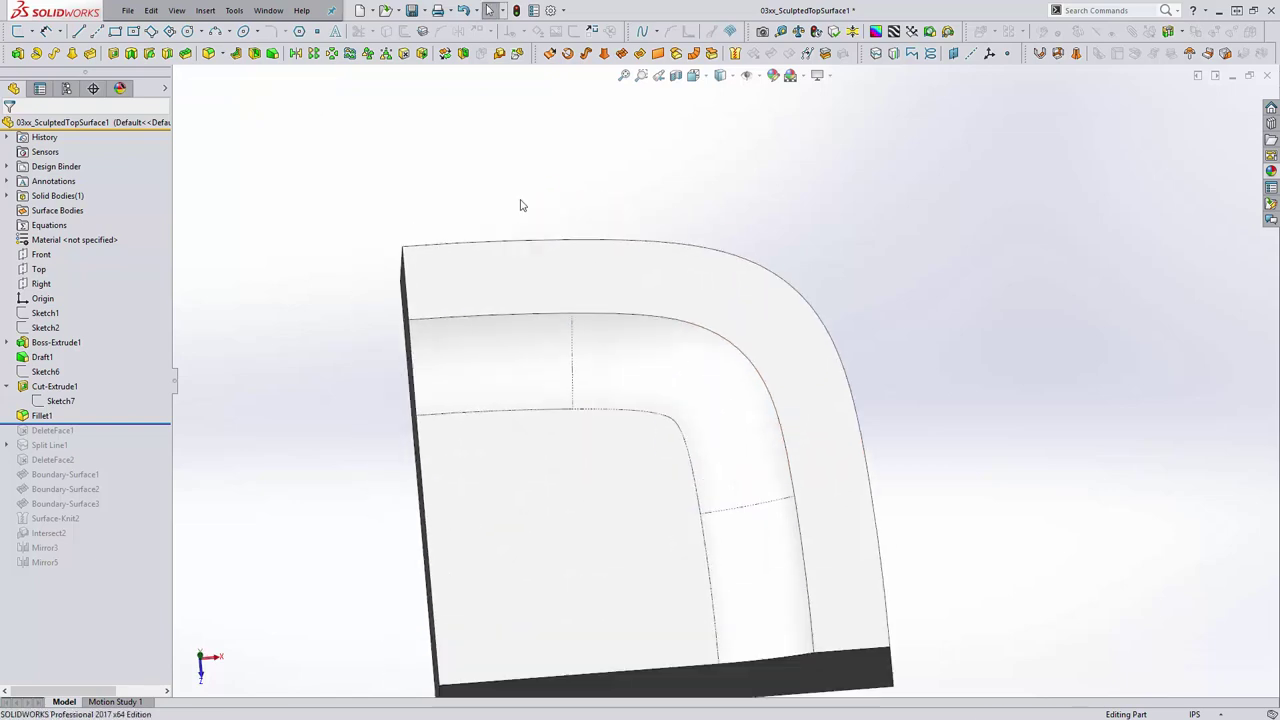
Roll forward past DeleteFace1 to Split Line1 and view the split top face from the front.
left_click_drag(103, 423, 103, 437)
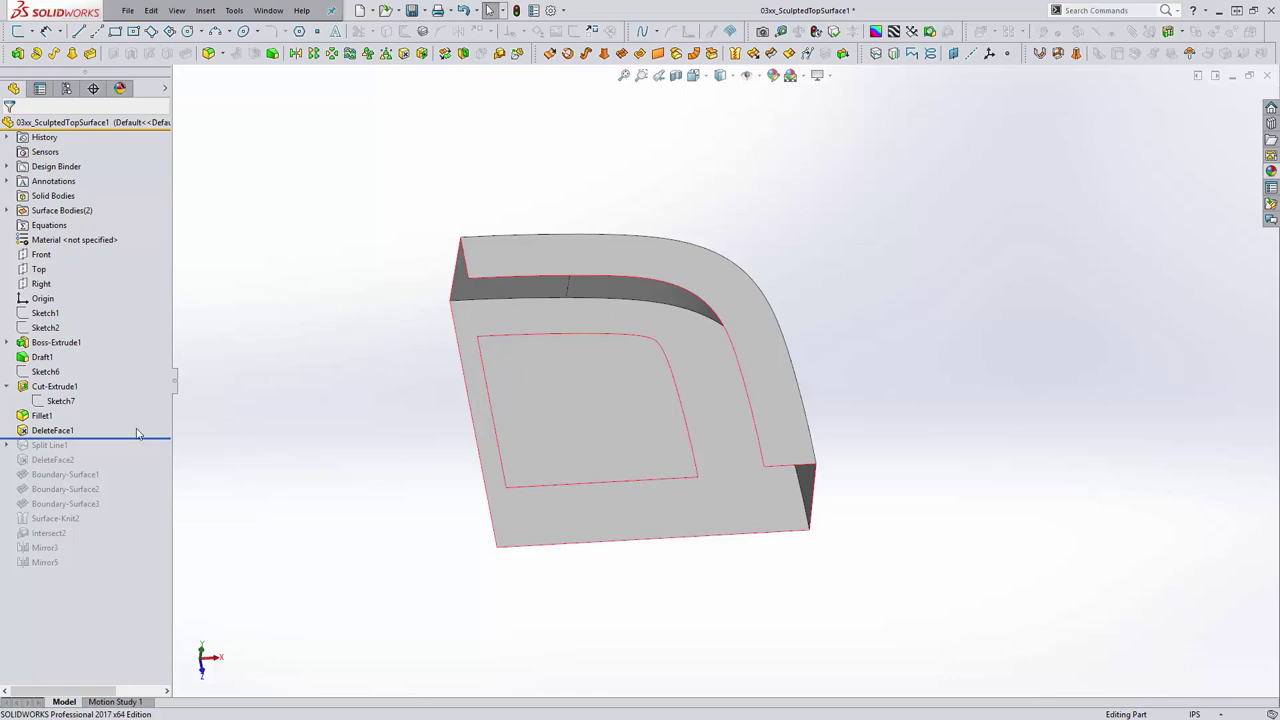
left_click_drag(133, 443, 134, 452)
key("ctrl+1")
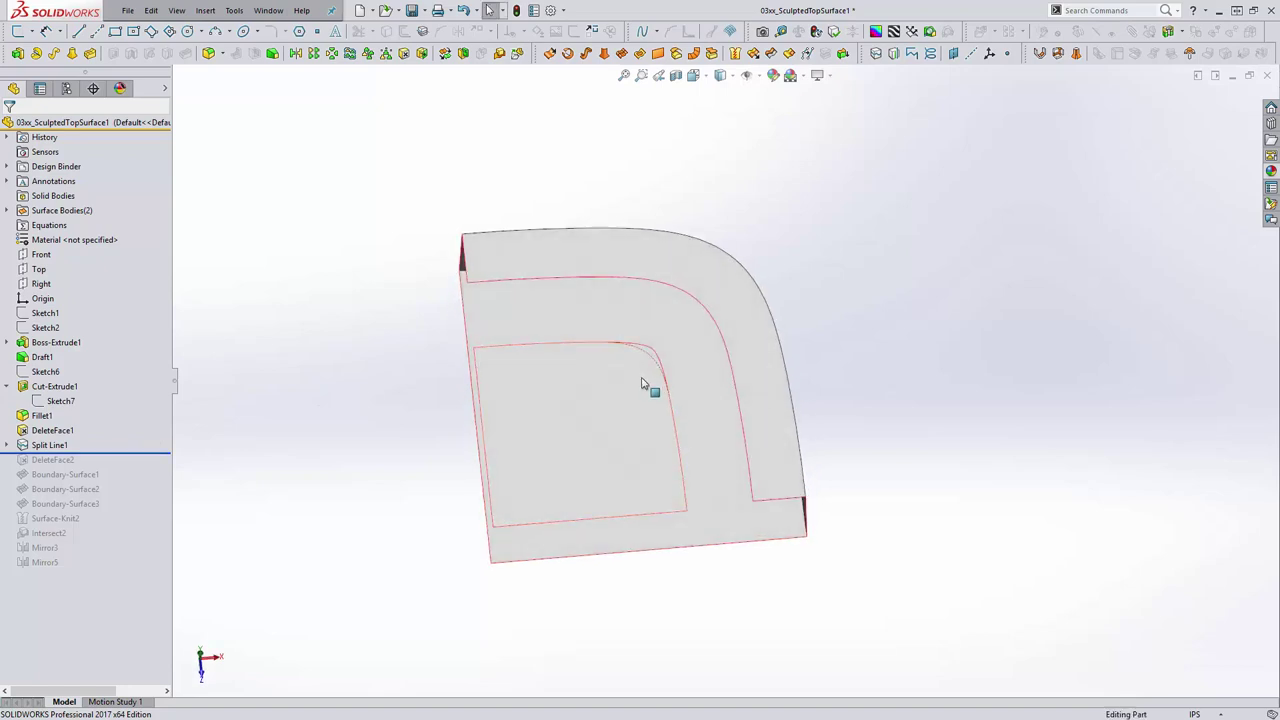
scroll(651, 380, "down", 3)
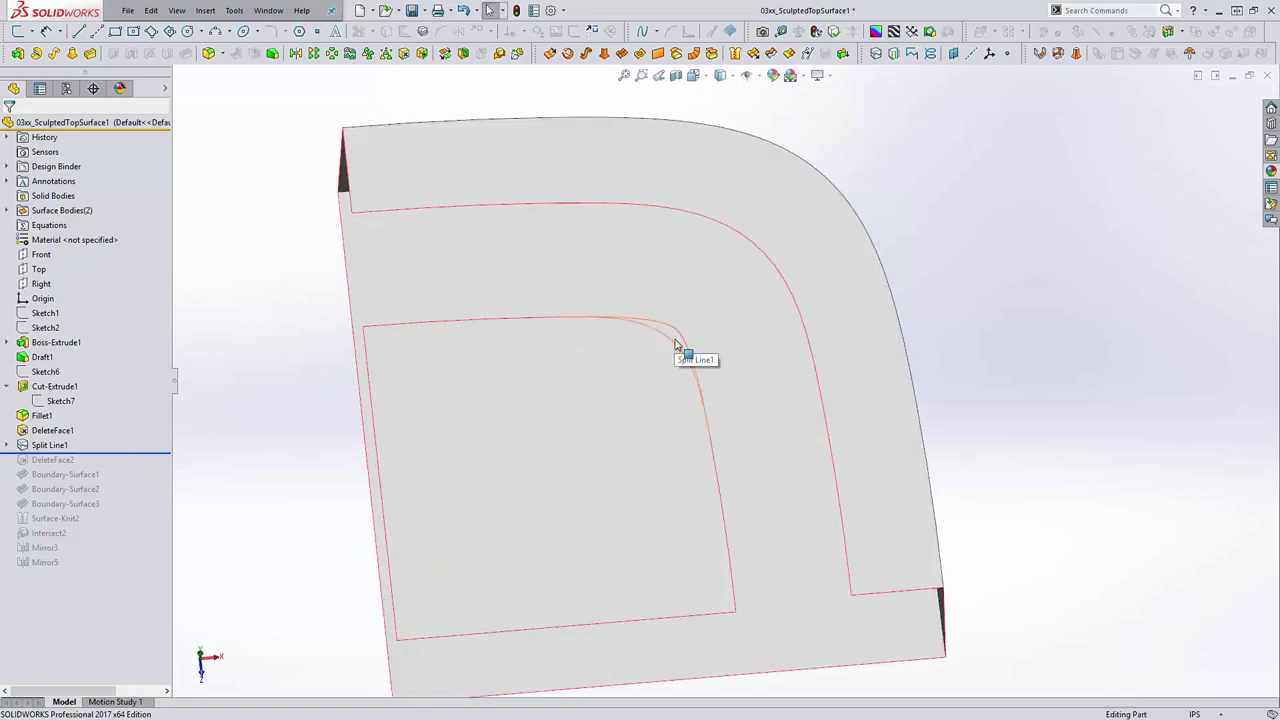
left_click(676, 345)
Edit Sketch8 to inspect the split-line spline, then exit the sketch.
left_click(240, 396)
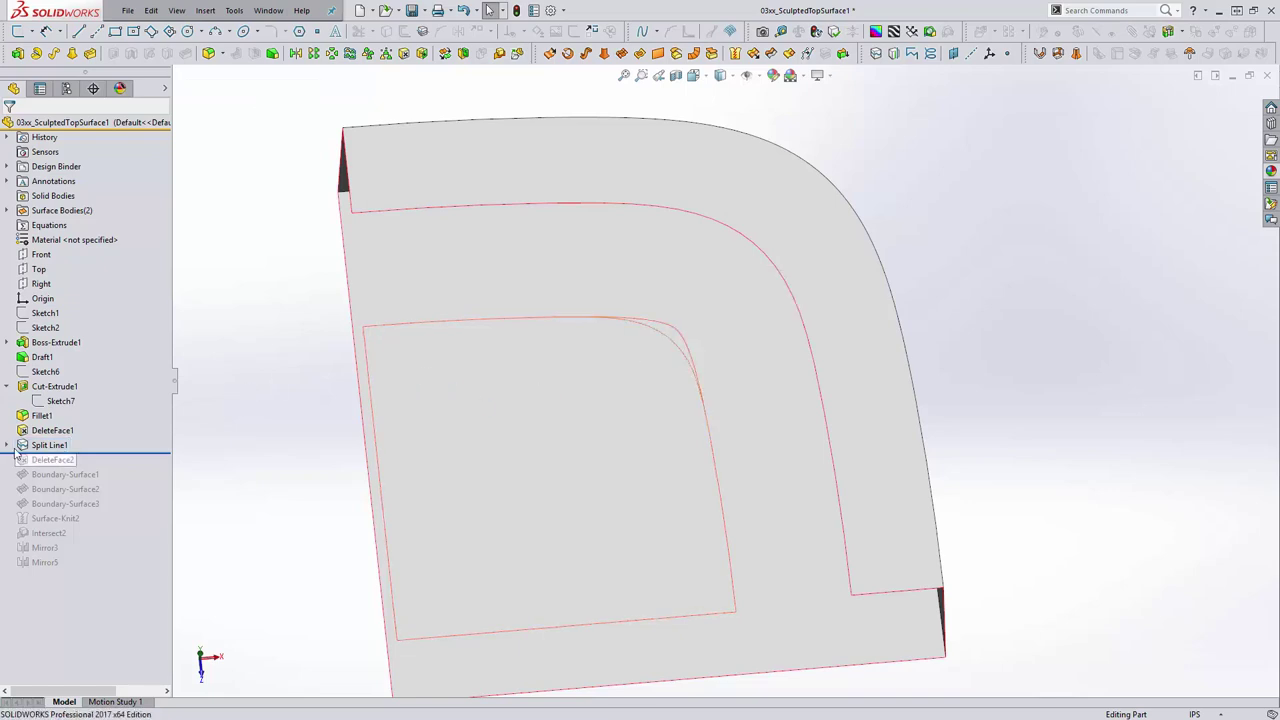
left_click(8, 445)
left_click(60, 459)
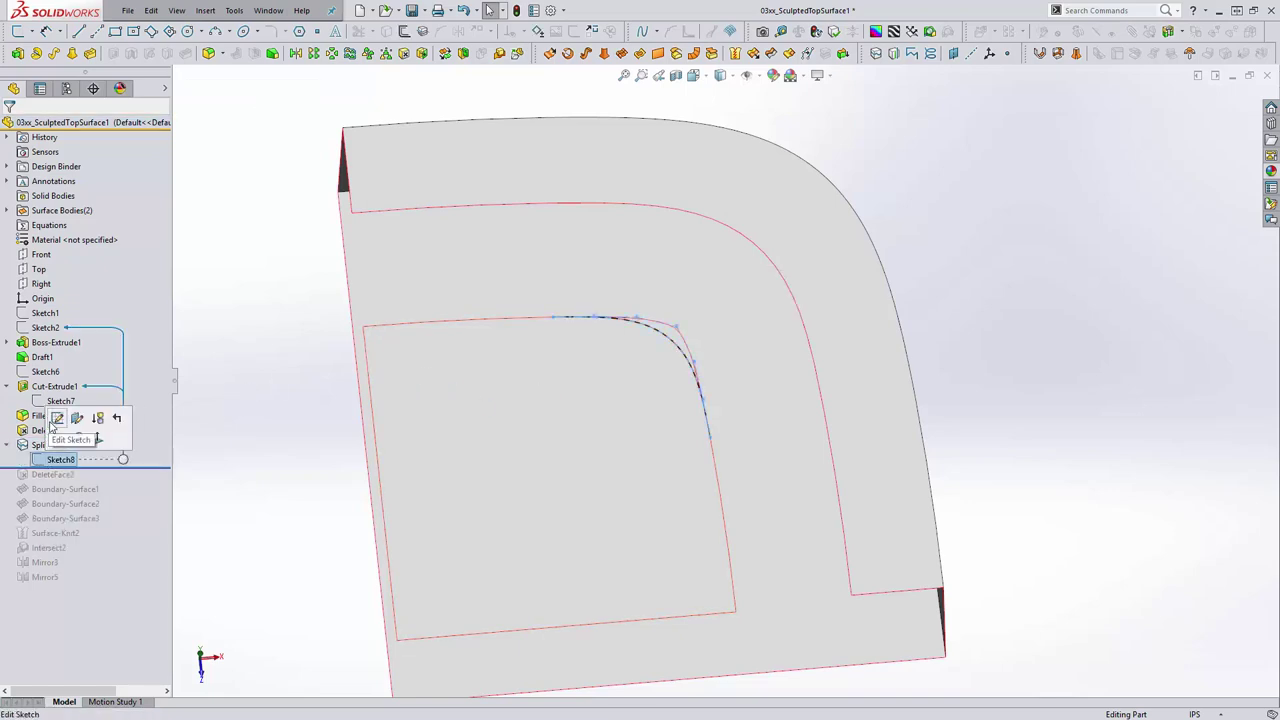
left_click(48, 420)
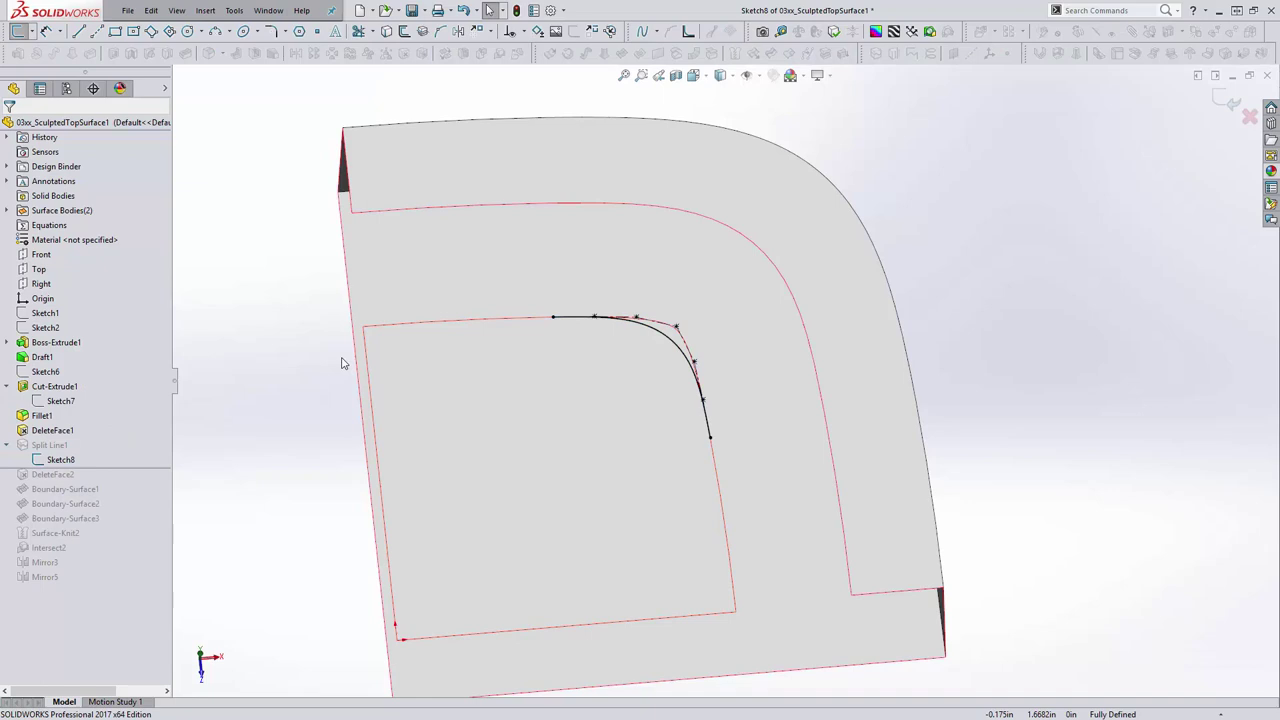
middle_click_drag(537, 383, 551, 344)
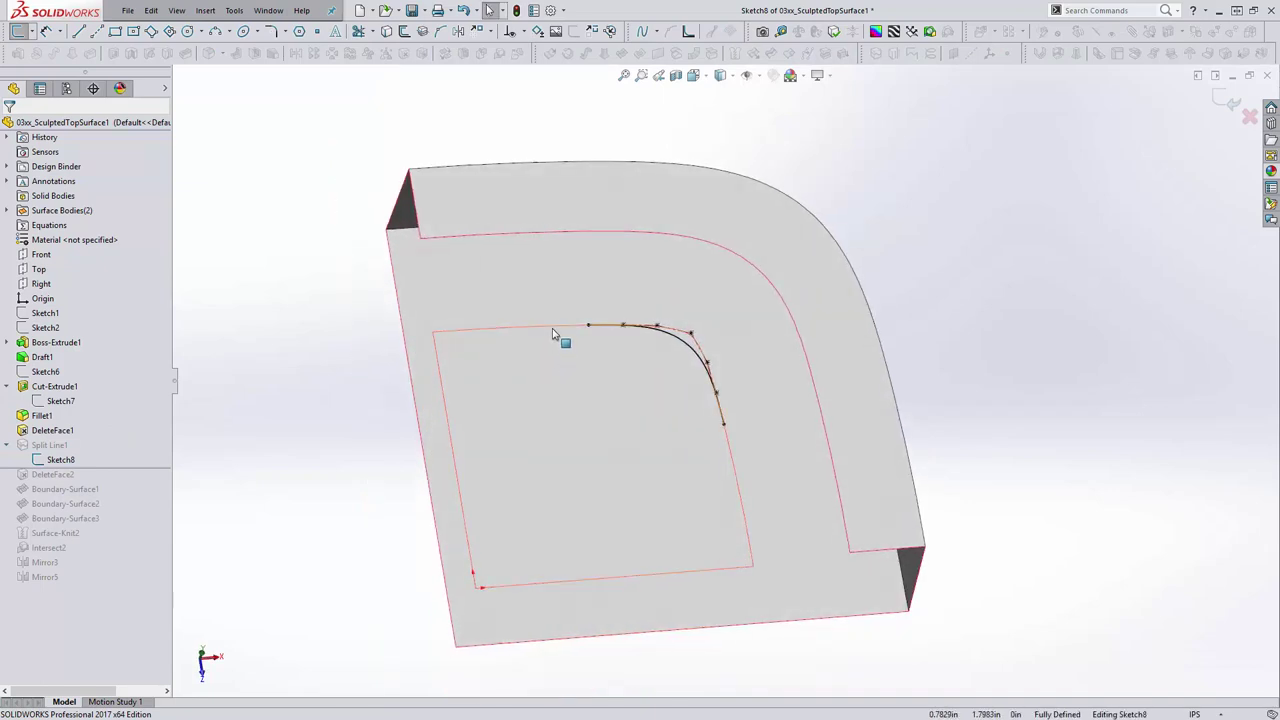
left_click(679, 343)
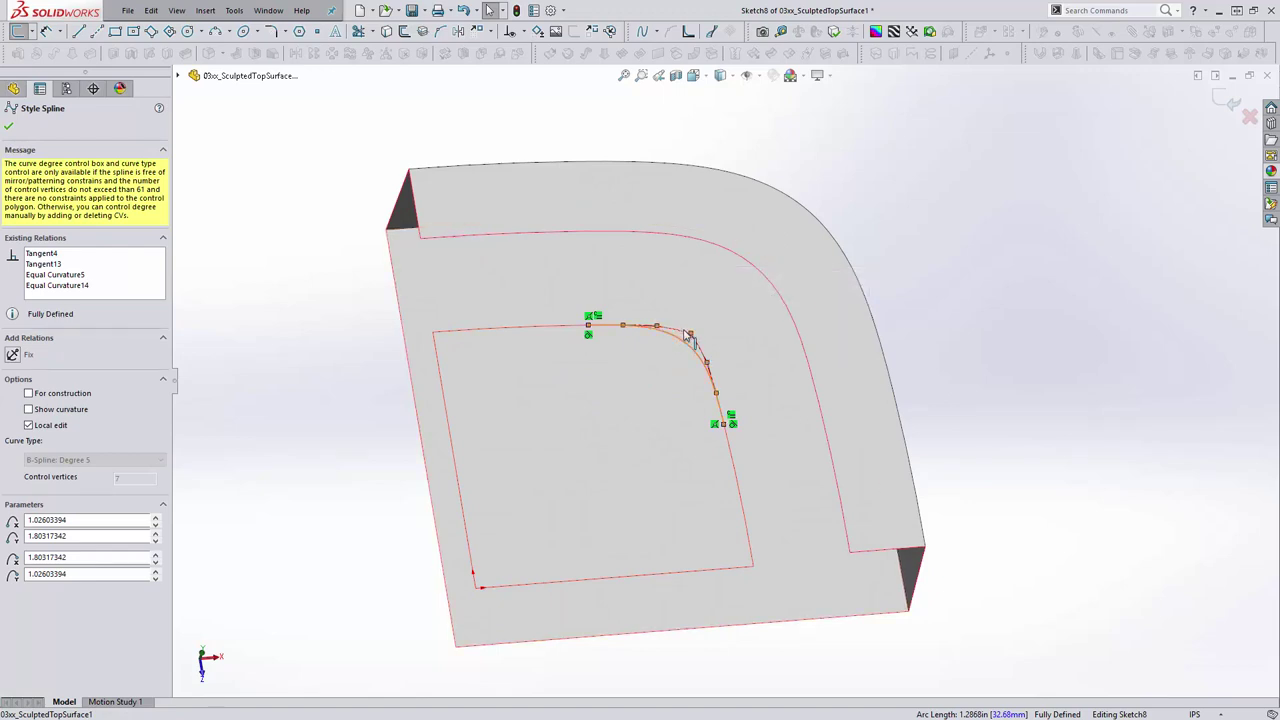
left_click(995, 337)
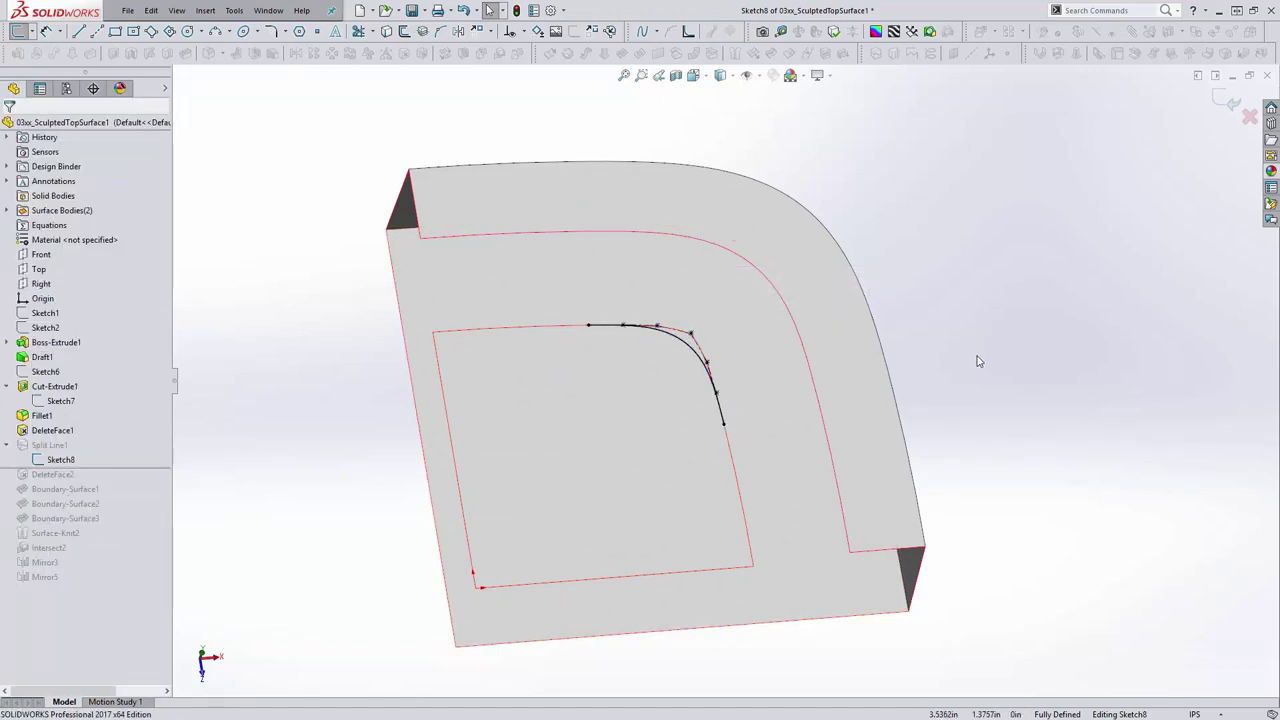
left_click(1228, 100)
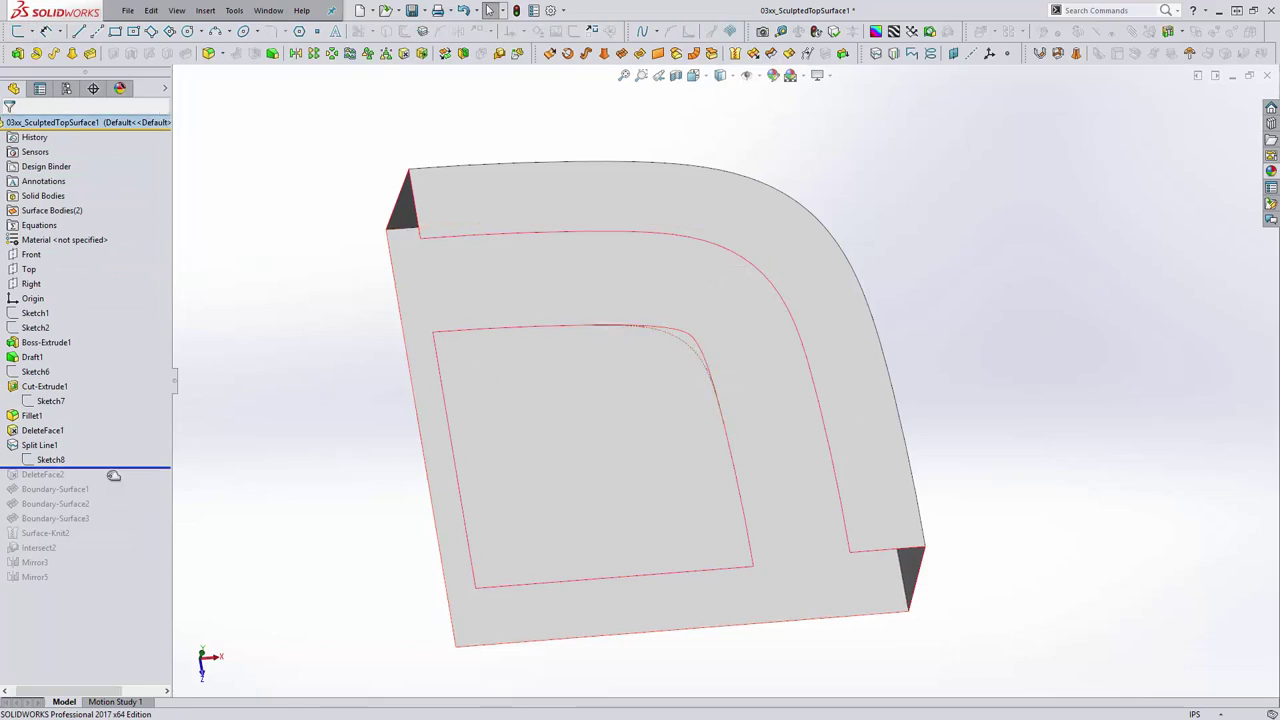
Roll forward past DeleteFace2 and Boundary-Surface1, then edit Boundary-Surface1.
left_click_drag(108, 467, 102, 481)
middle_click_drag(309, 486, 386, 423)
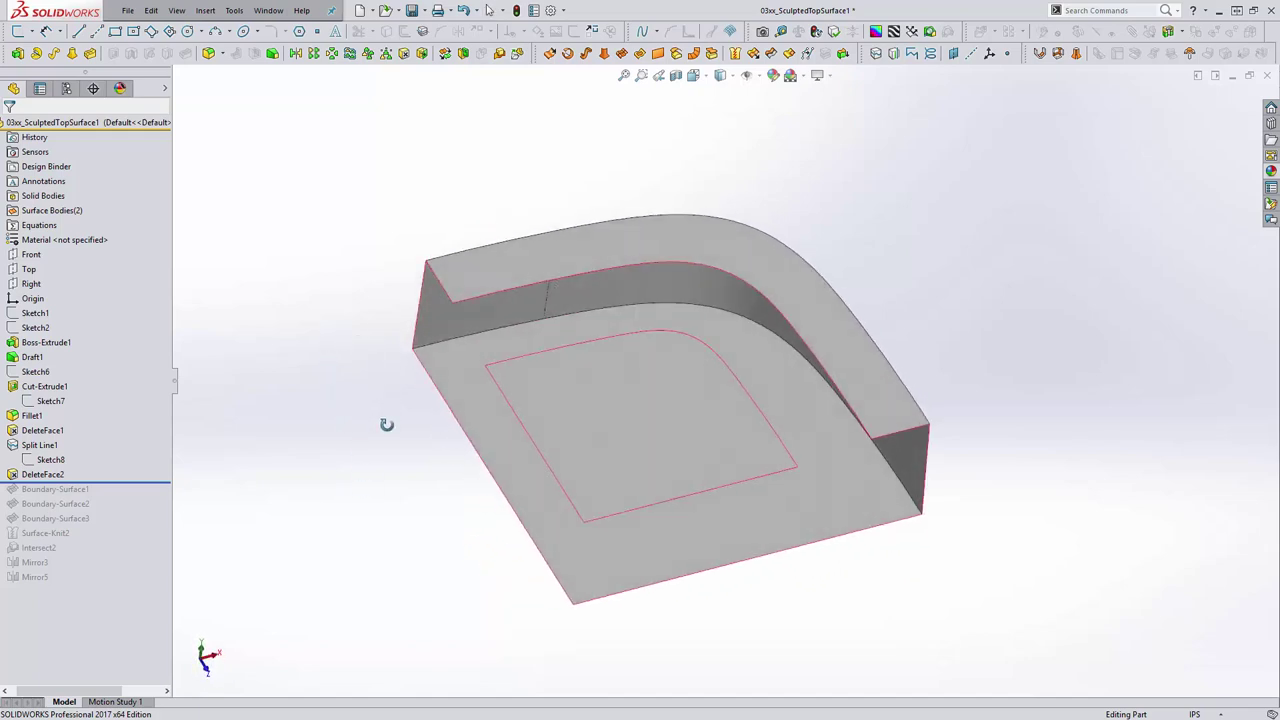
left_click_drag(111, 482, 110, 497)
left_click(80, 489)
left_click(84, 452)
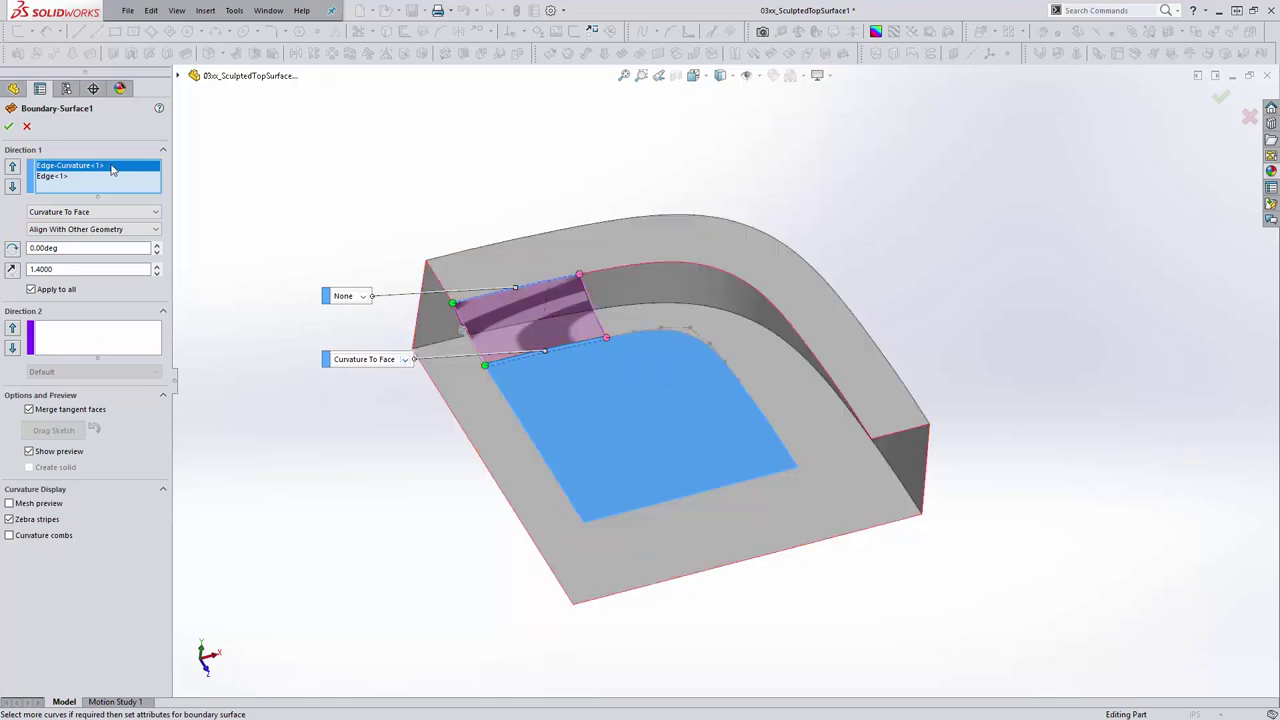
Replace Edge-Curvature<1> with the inner edge loop, set to Curvature To Face with tangent length 1.2.
right_click(112, 170)
left_click(215, 203)
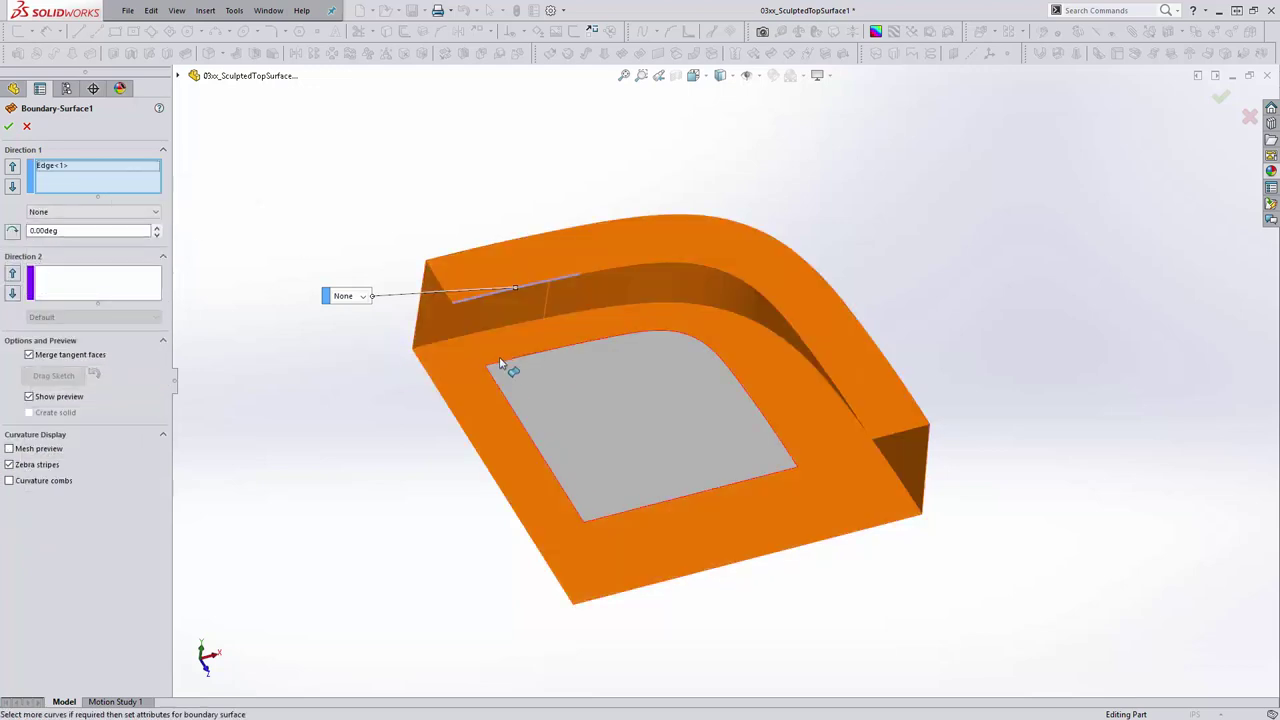
left_click(501, 364)
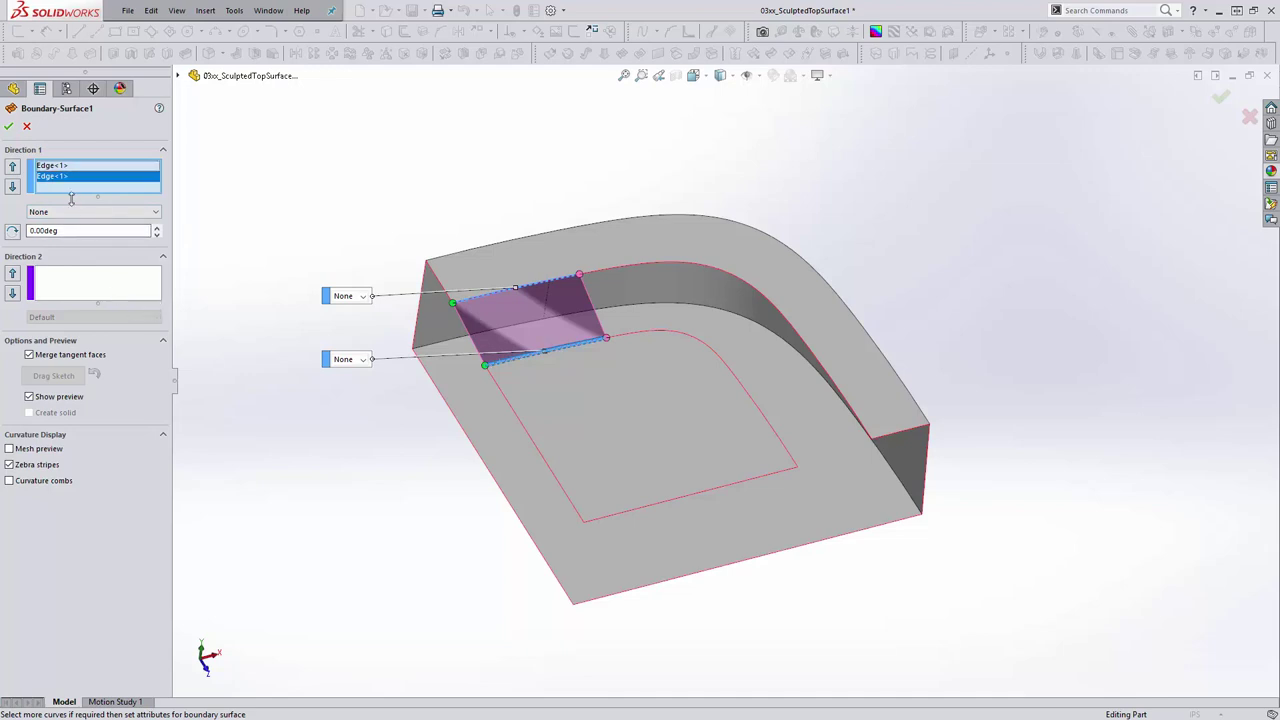
left_click(75, 212)
left_click(79, 258)
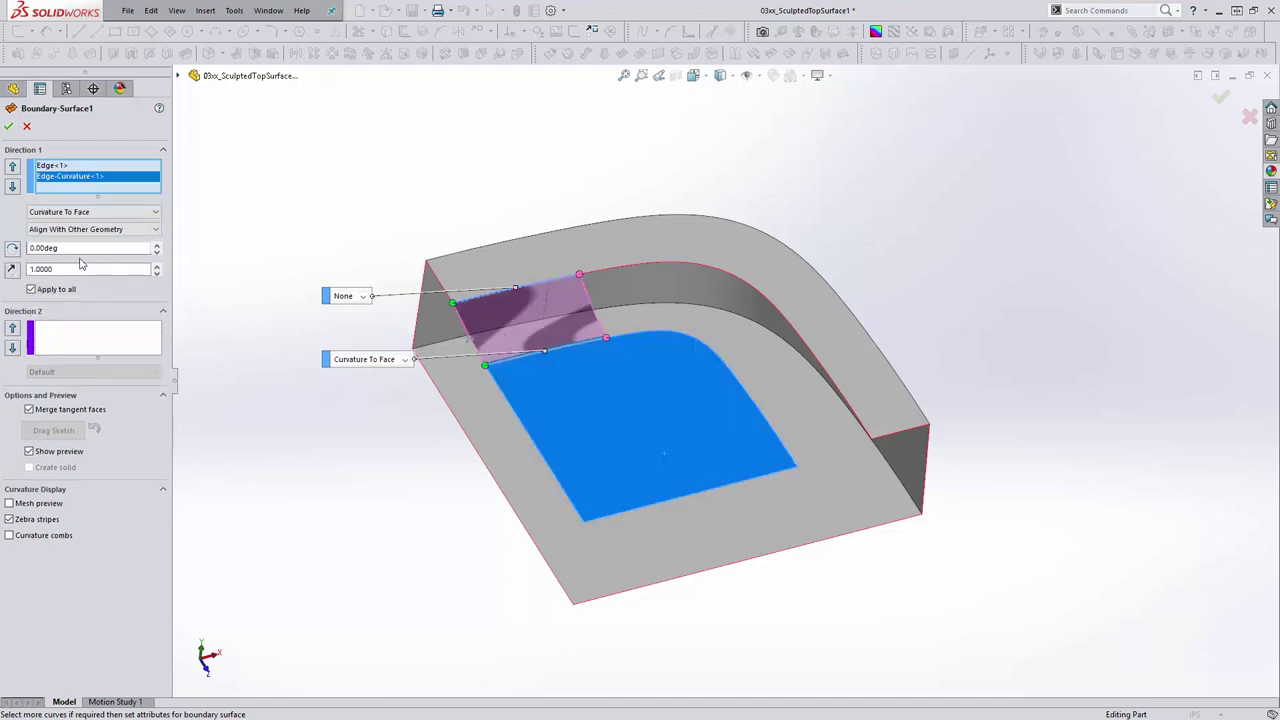
left_click_drag(77, 268, 3, 275)
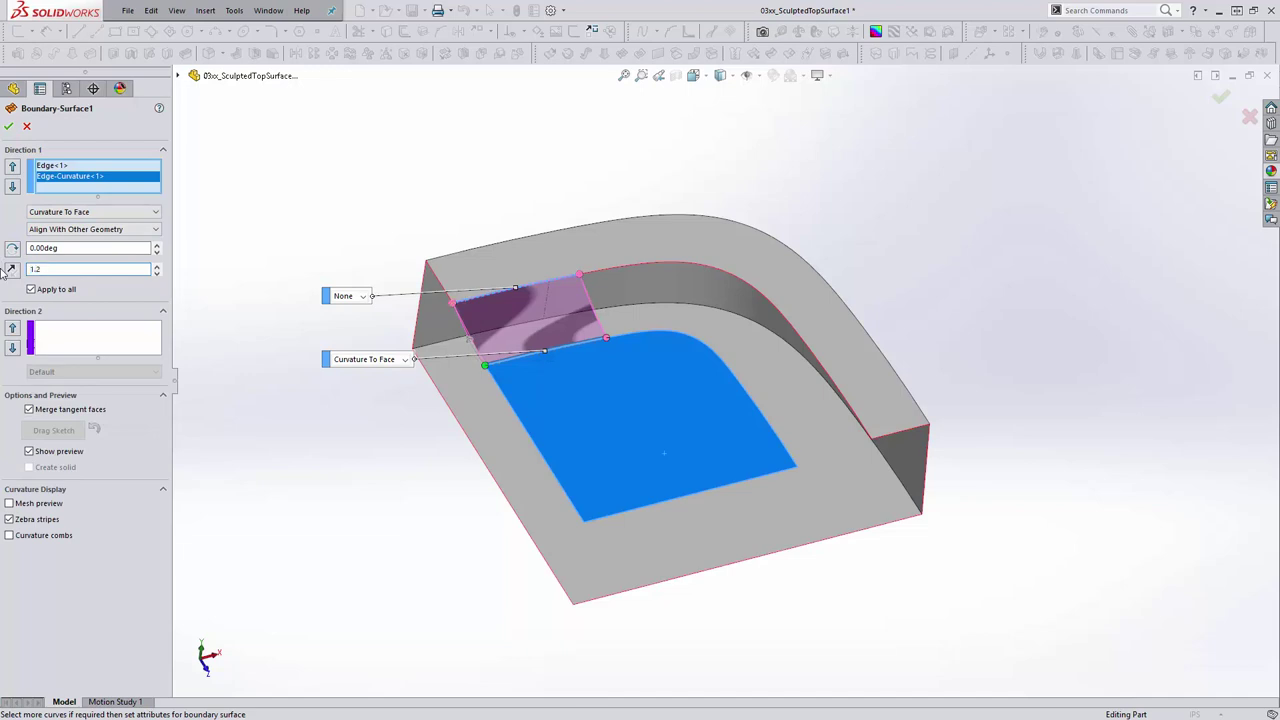
key("Return")
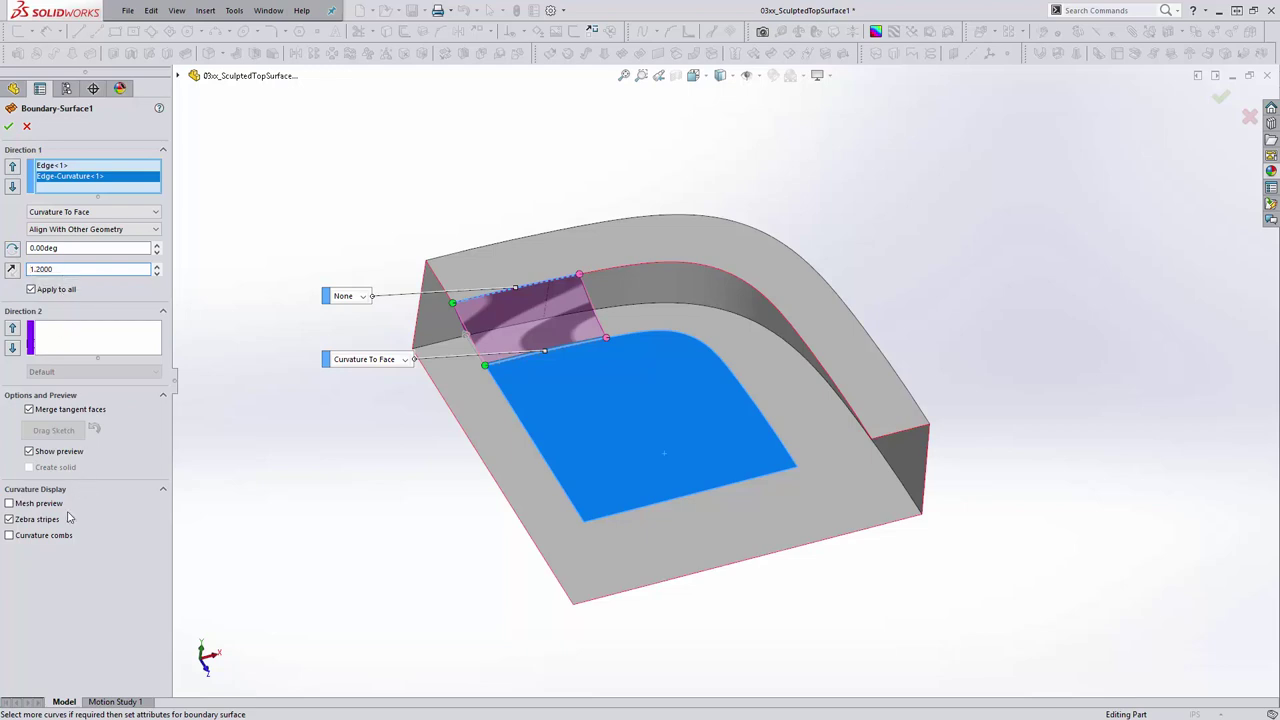
Show the mesh preview and curvature combs, enlarging the combs to scale 72.
left_click(58, 538)
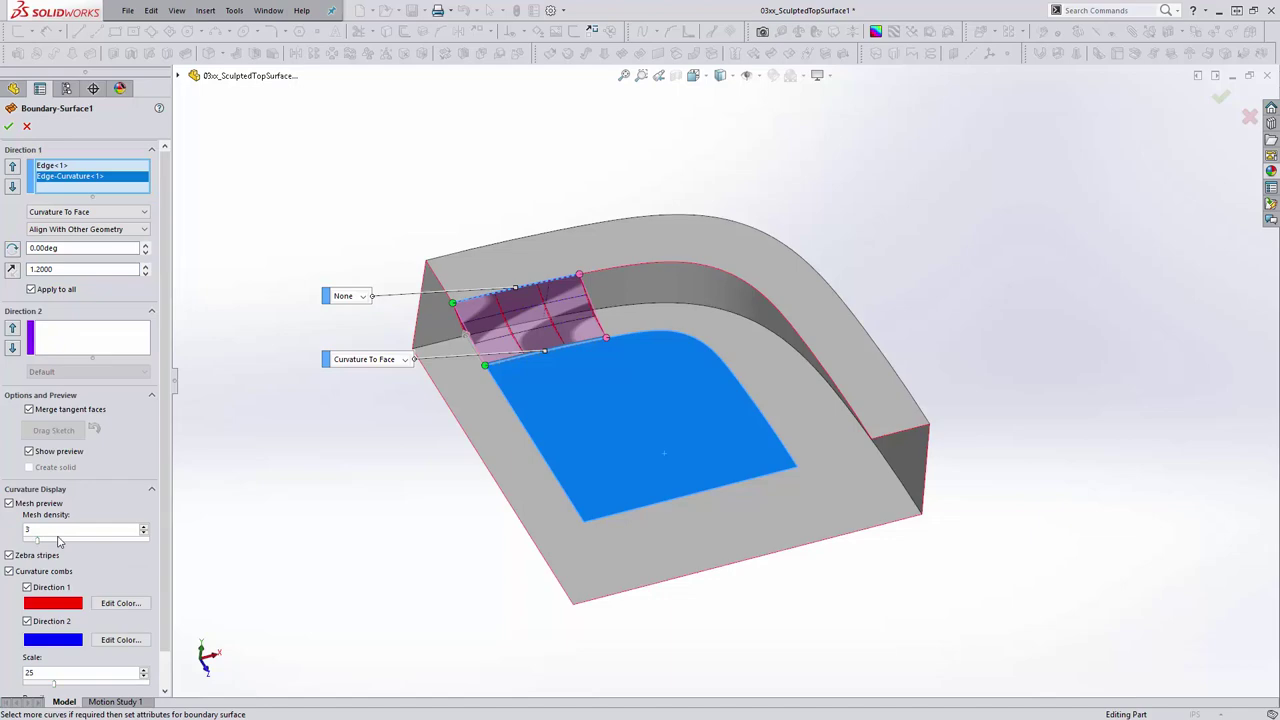
scroll(58, 541, "down", 1)
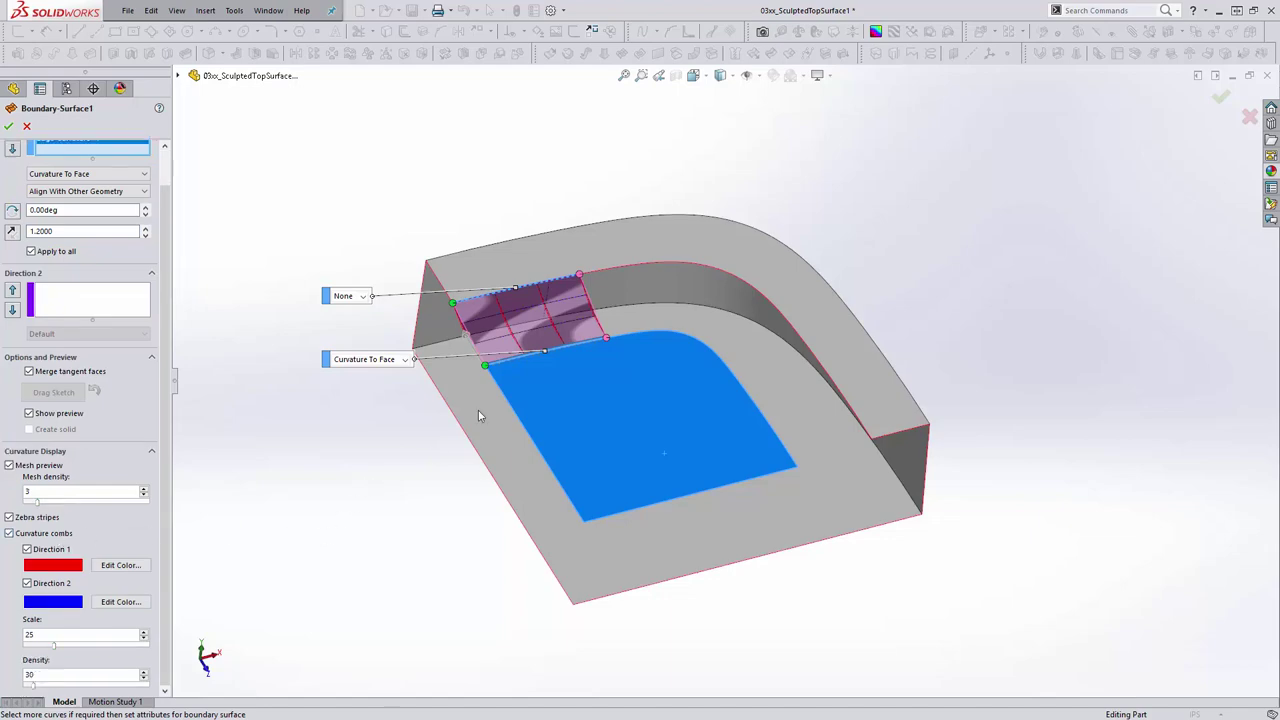
scroll(478, 415, "up", 3)
middle_click_drag(557, 357, 290, 508)
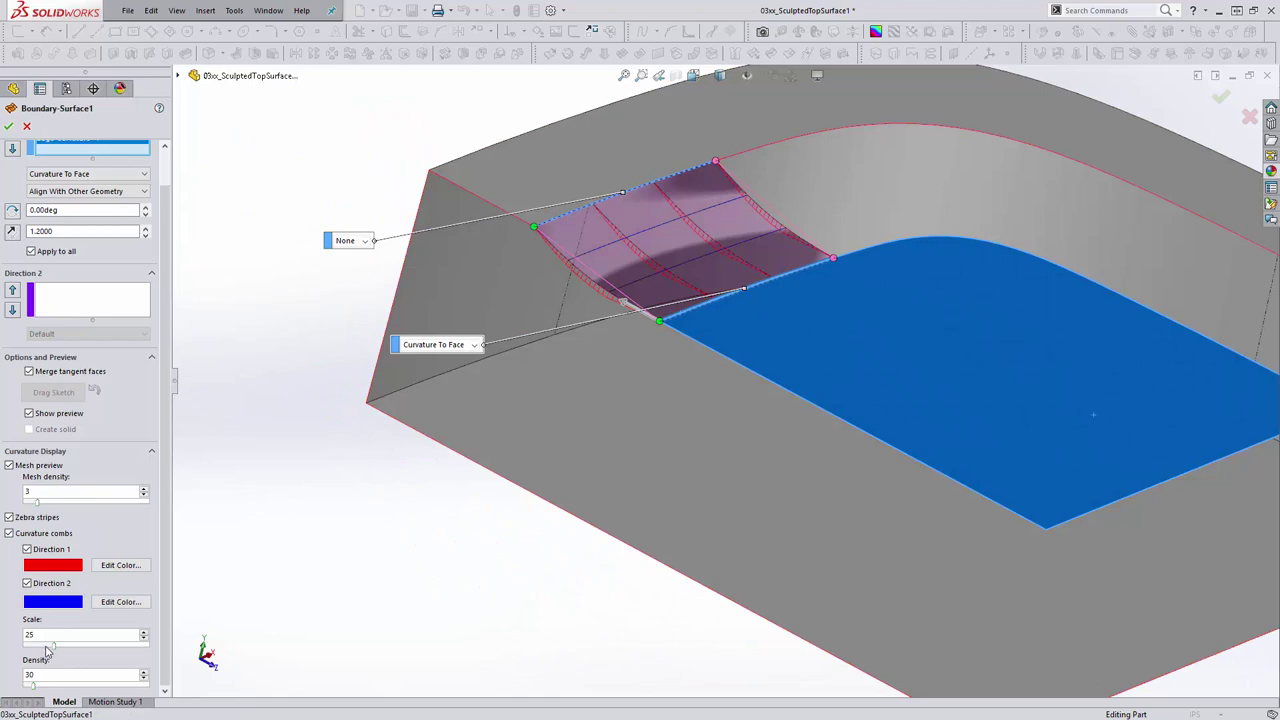
left_click_drag(55, 646, 113, 654)
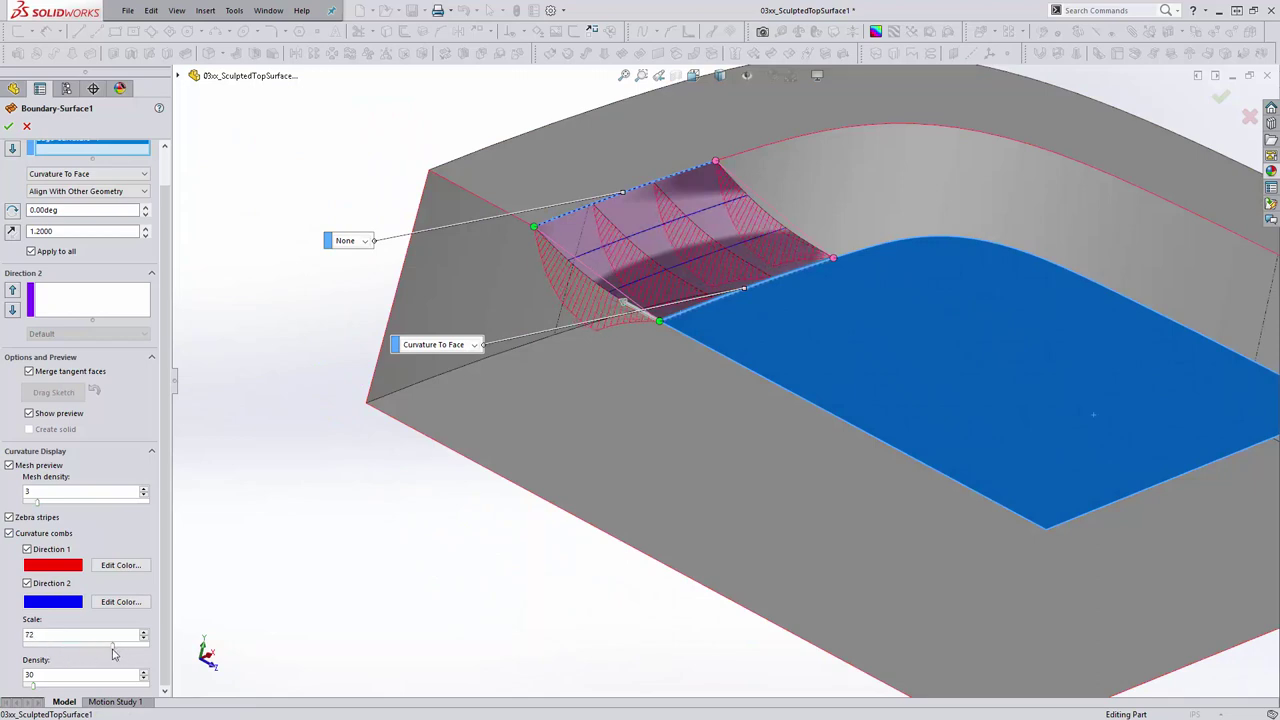
Try a tangent influence of 1.0 on the inner edge, then settle on 1.4.
left_click(85, 230)
key("Return")
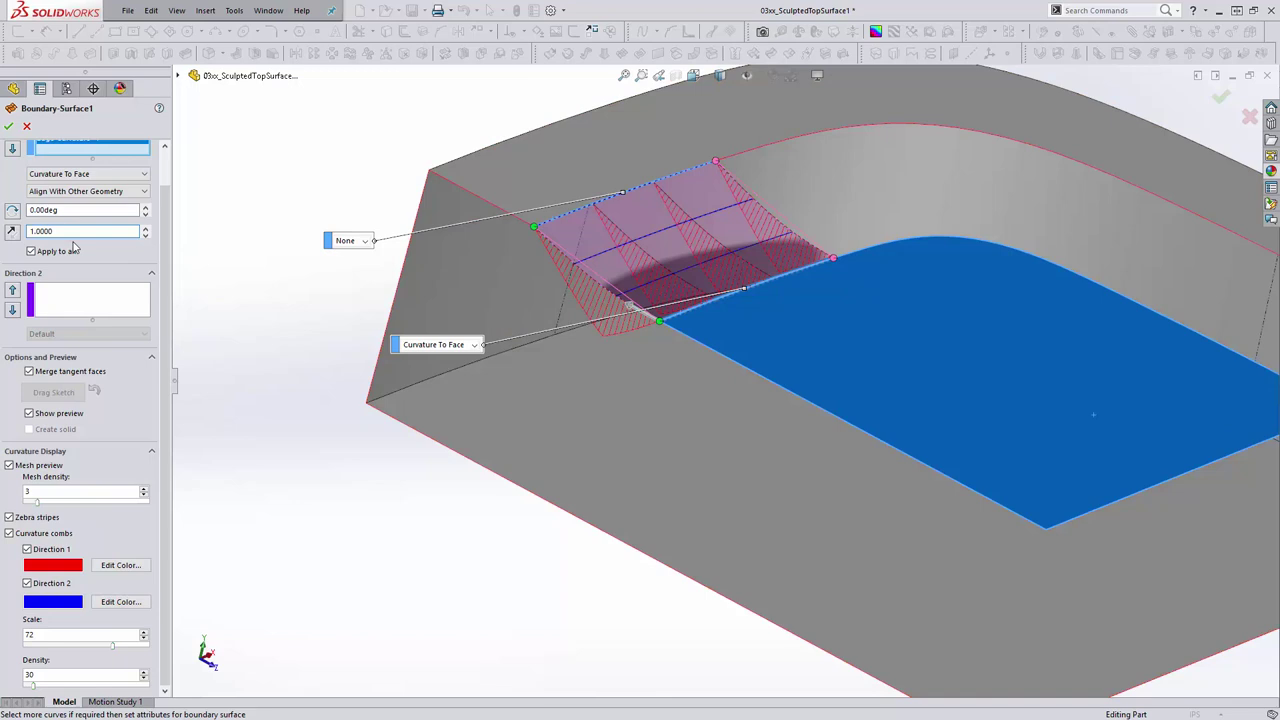
left_click_drag(69, 230, 29, 231)
type("1.4")
key("Return")
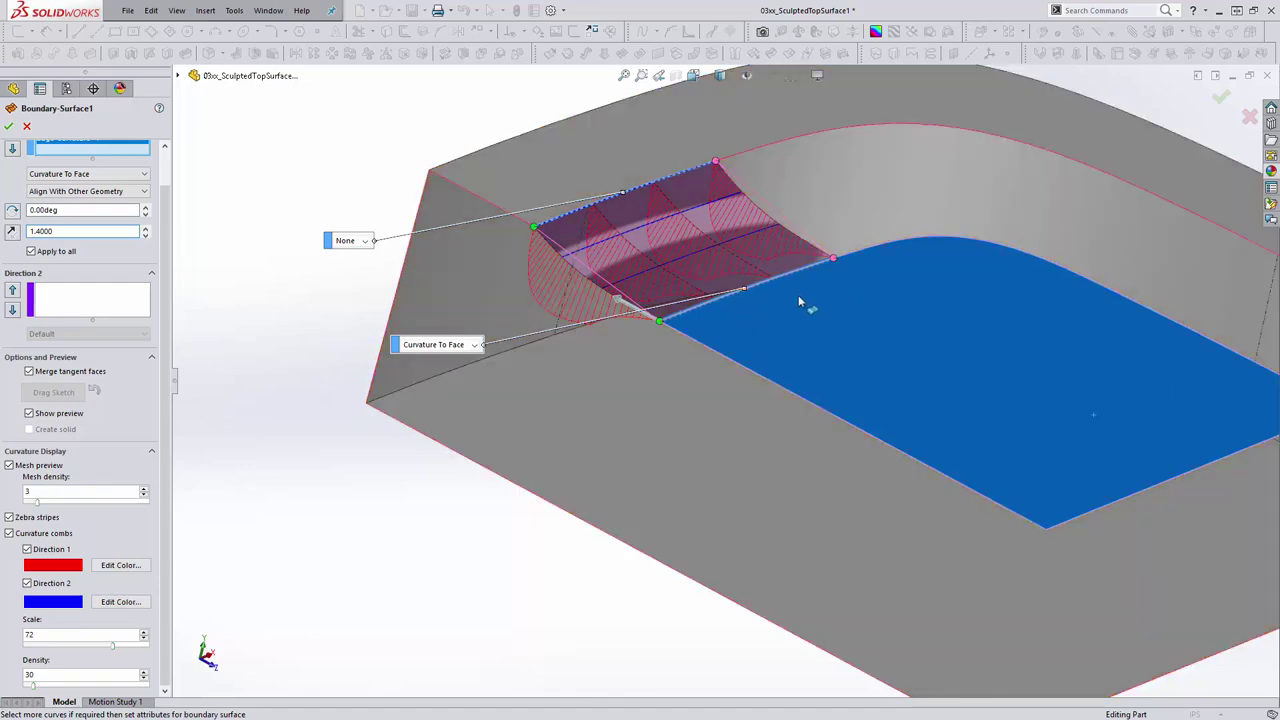
key("ctrl+7")
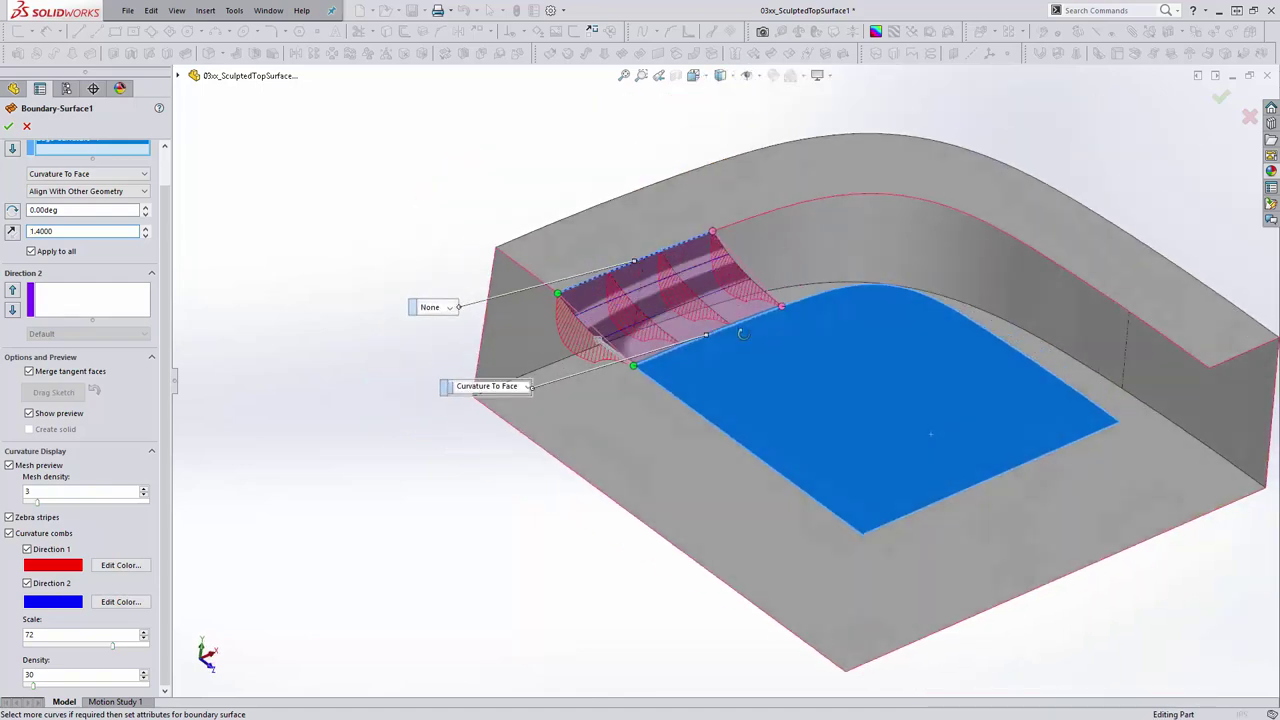
Close Boundary-Surface1 unchanged, roll forward through Boundary-Surface2 and 3, and edit Boundary-Surface3.
left_click(27, 125)
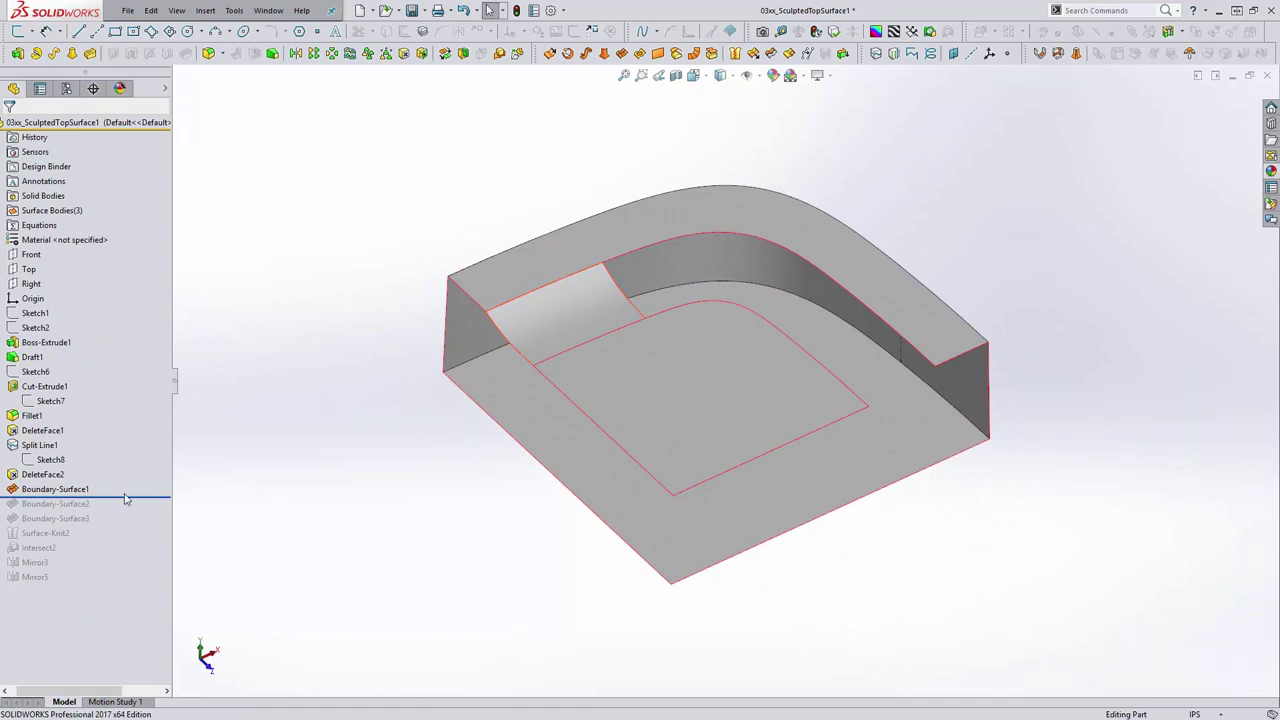
left_click_drag(130, 500, 116, 520)
left_click(60, 518)
left_click(89, 477)
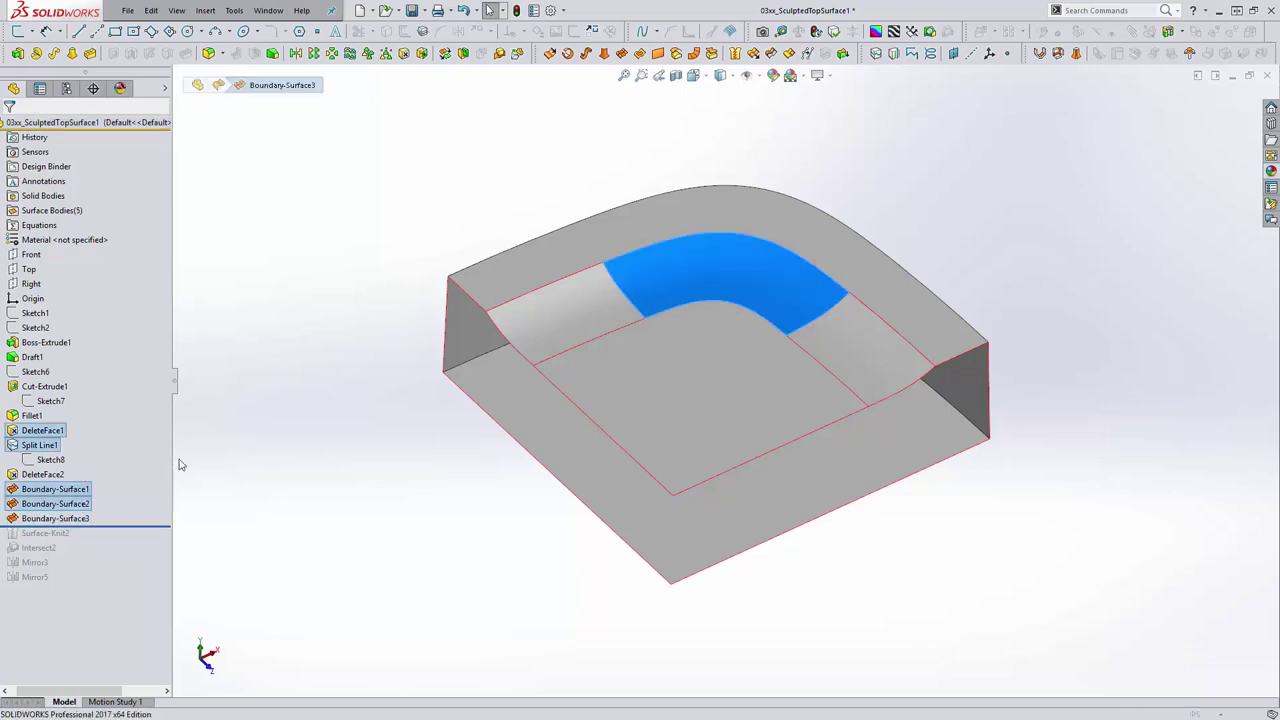
Reposition the Curvature To Face callouts and orbit to check the corner patch.
scroll(680, 280, "down", 2)
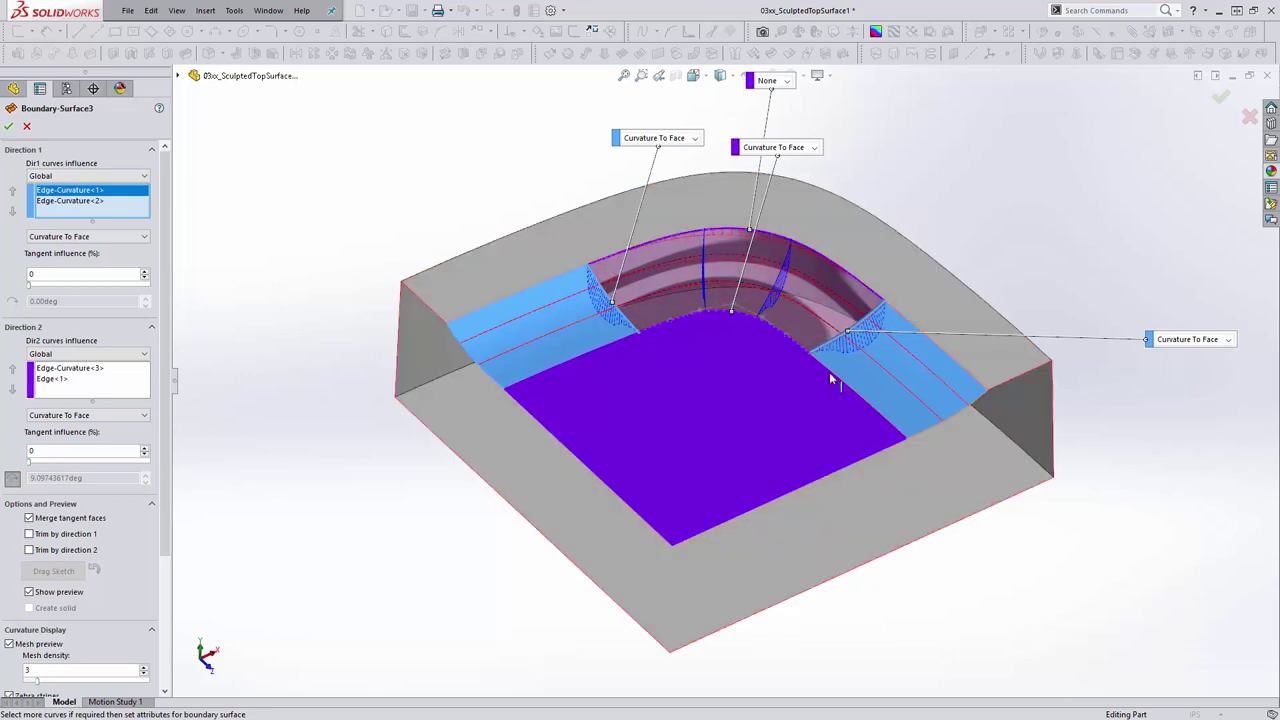
scroll(830, 385, "up", 3)
scroll(781, 388, "down", 2)
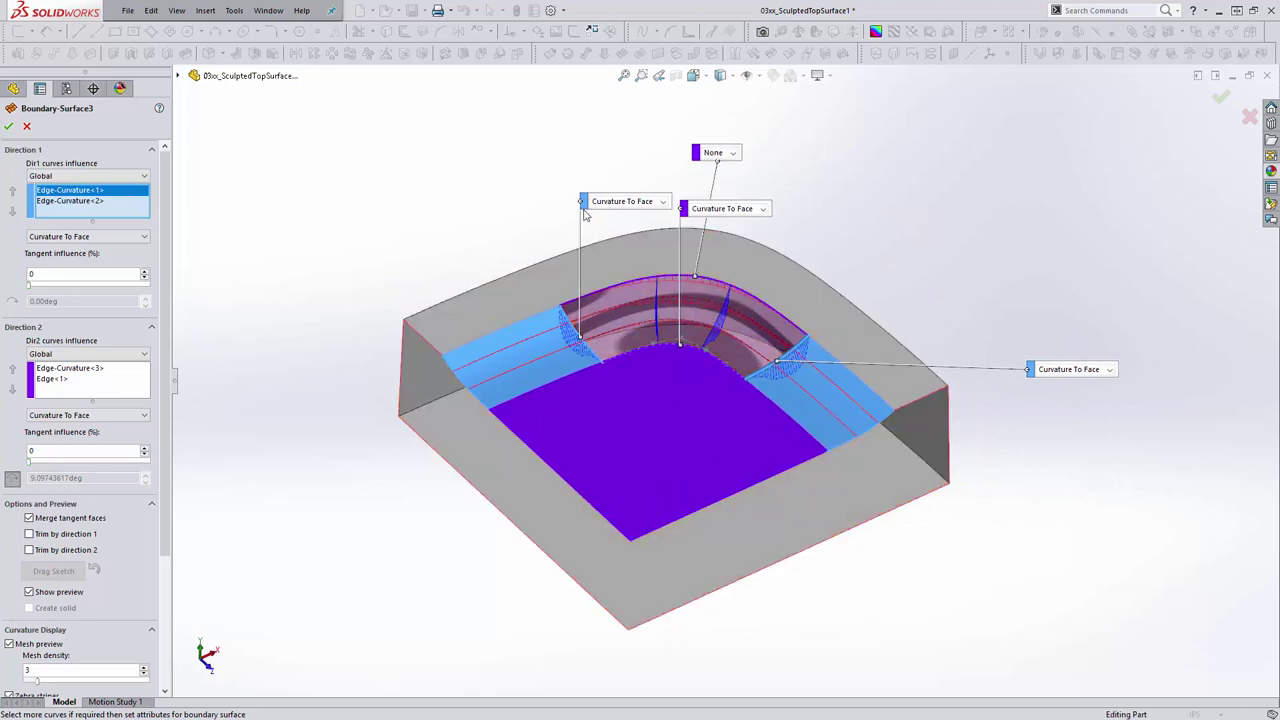
left_click_drag(582, 203, 448, 207)
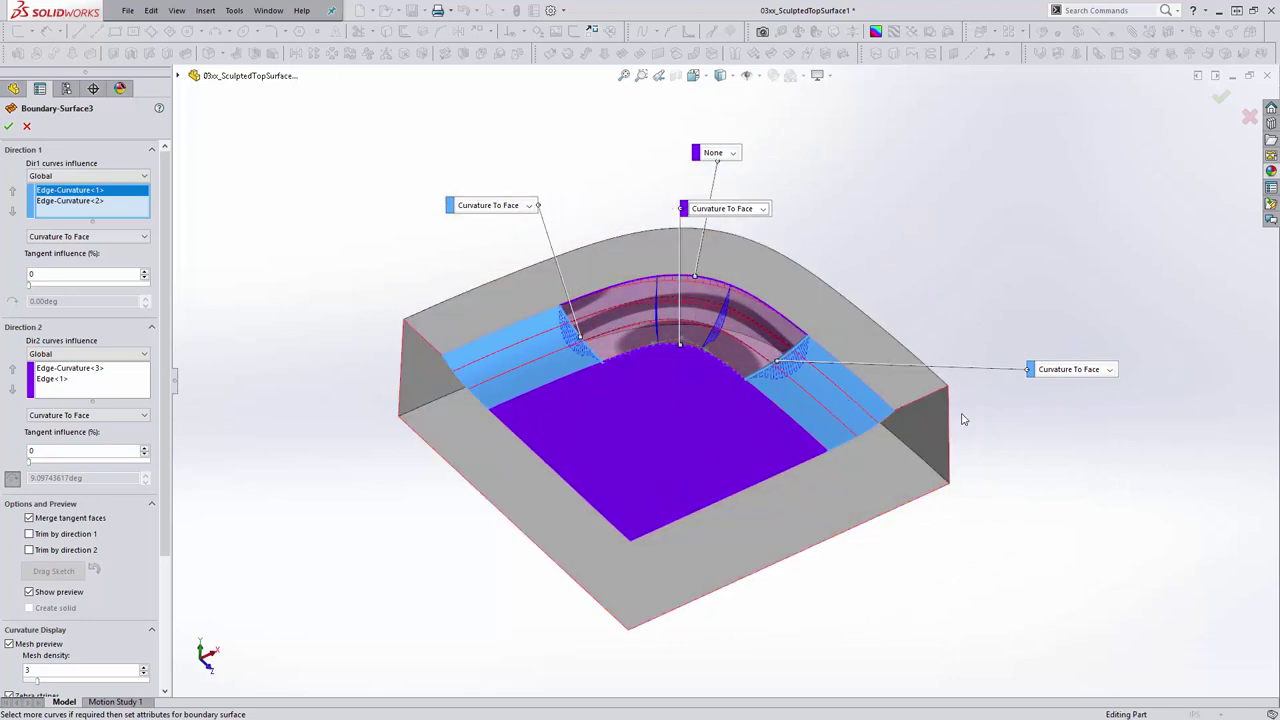
left_click_drag(1031, 370, 1001, 325)
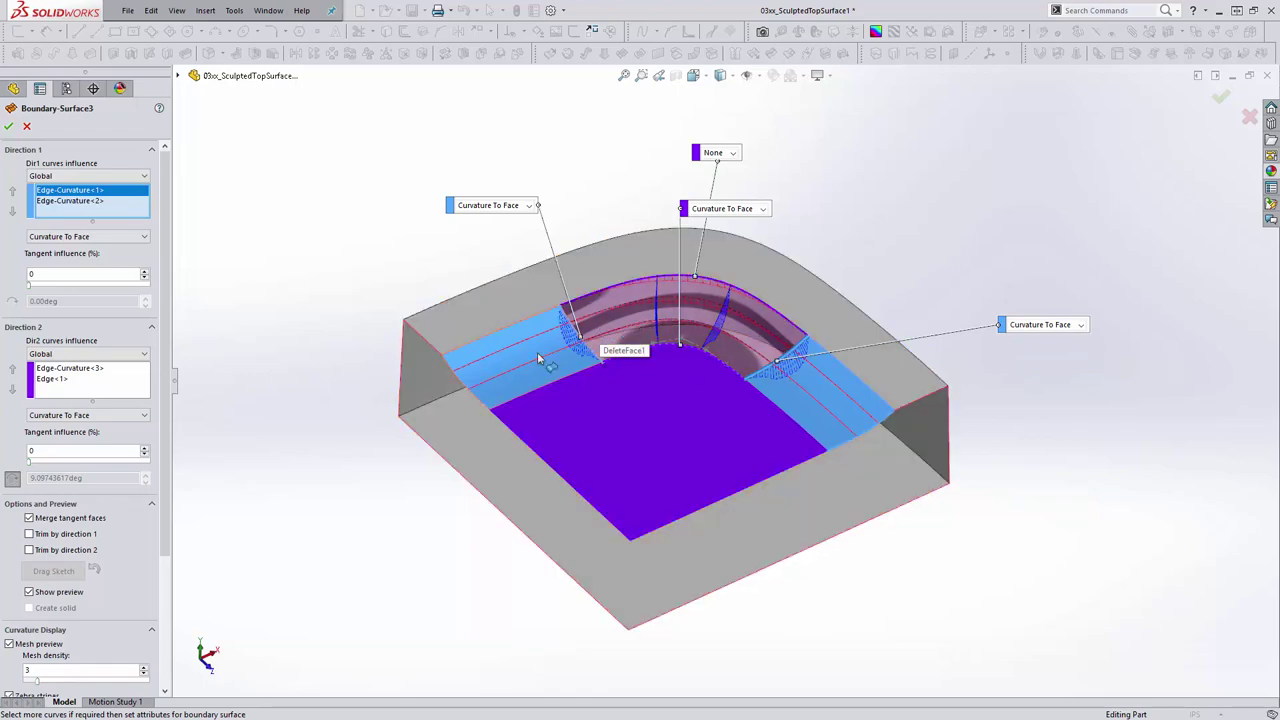
scroll(613, 352, "down", 2)
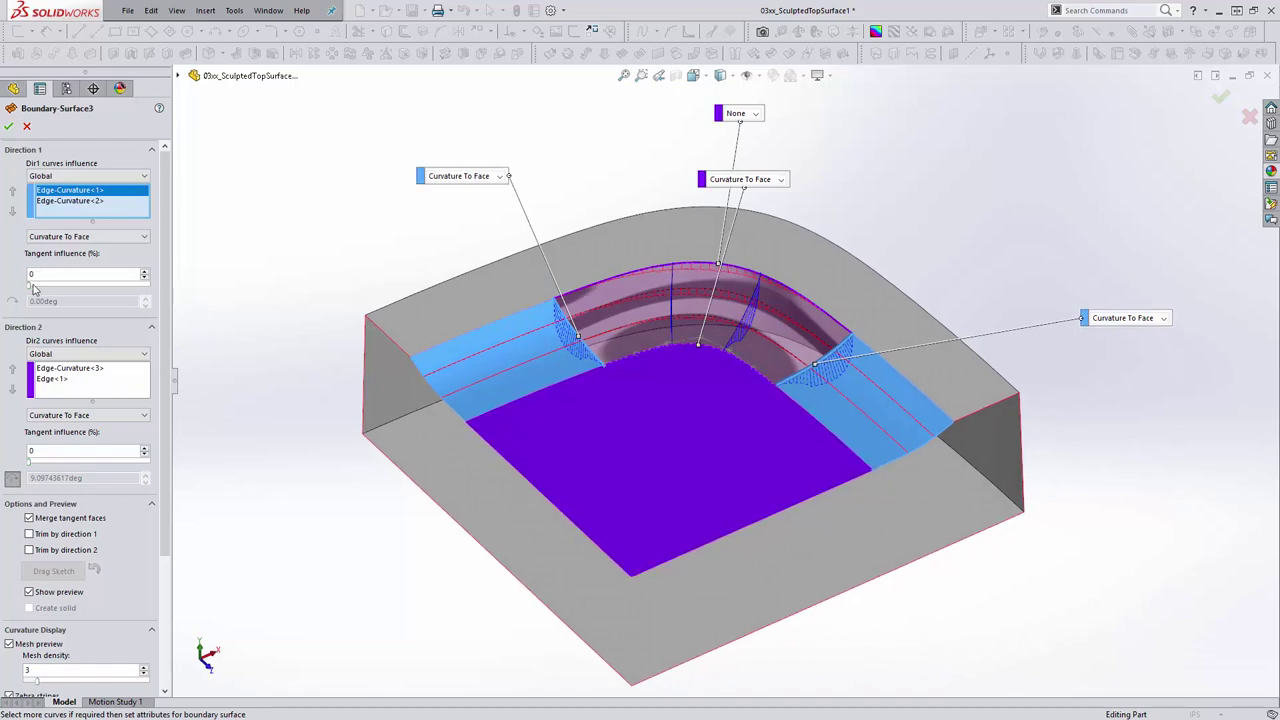
middle_click_drag(660, 451, 651, 397)
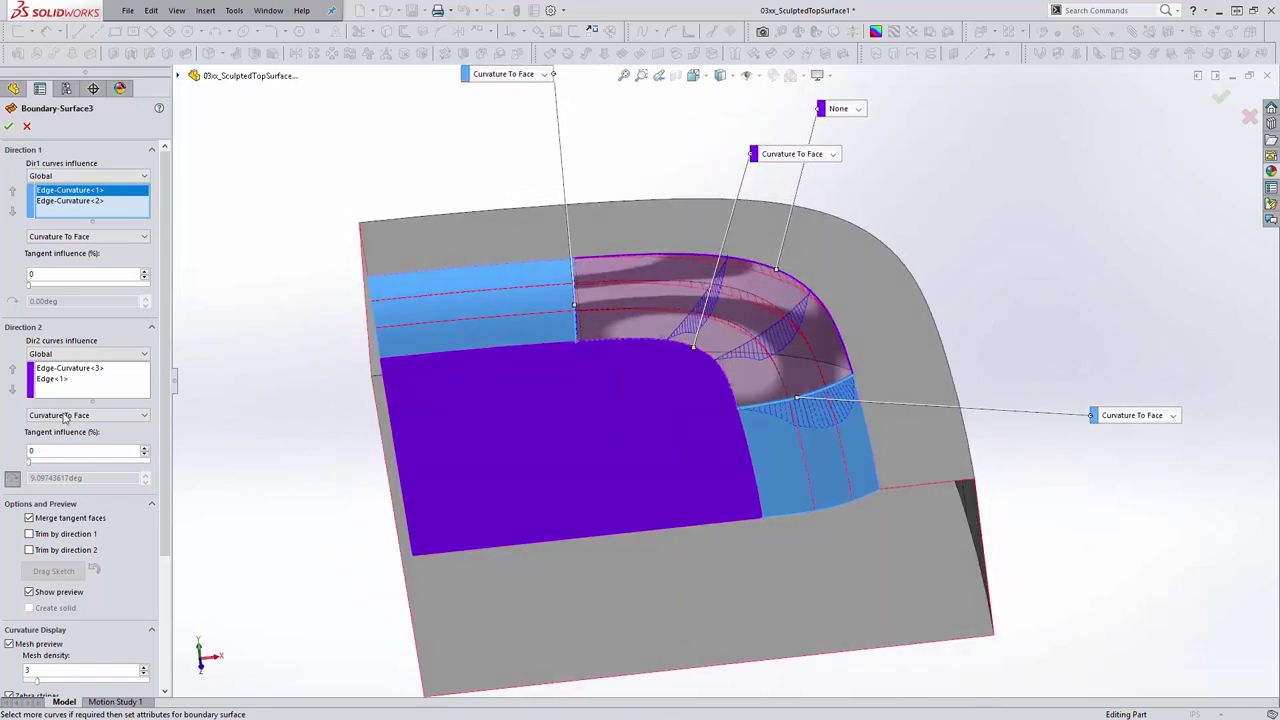
Accept Boundary-Surface3 and view the surface model from above.
left_click(8, 126)
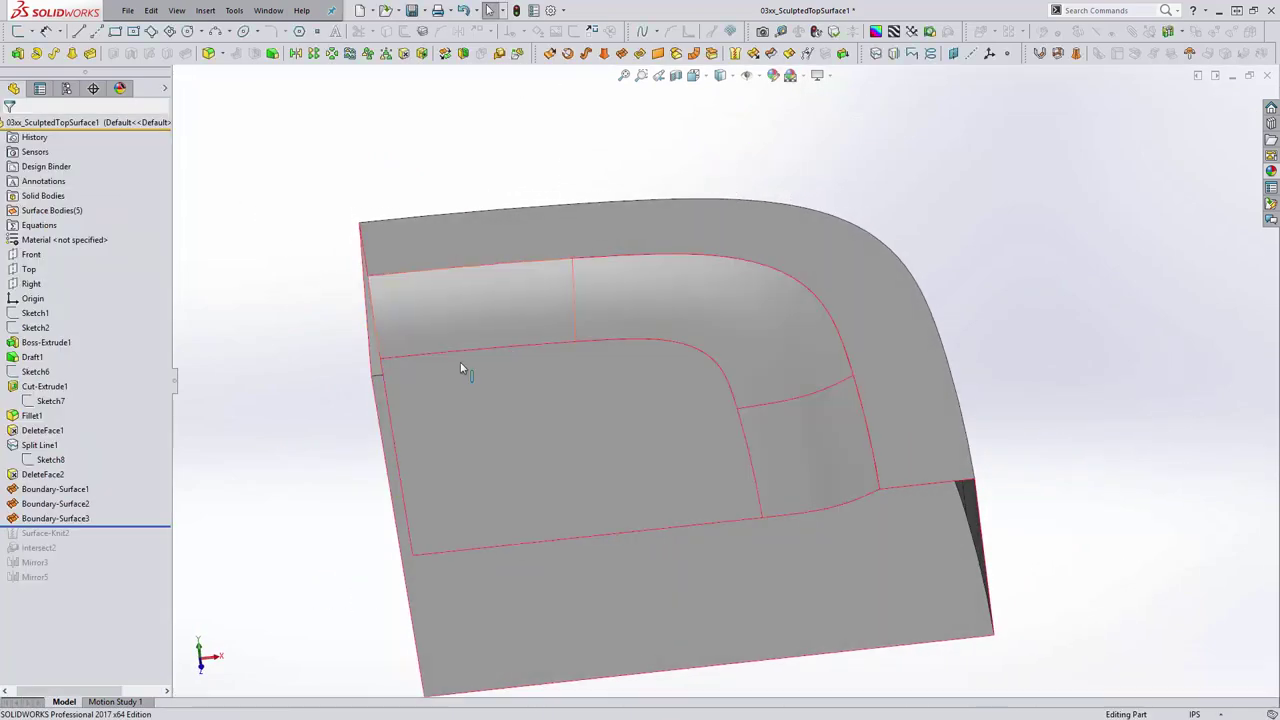
scroll(647, 355, "up", 3)
middle_click_drag(647, 355, 674, 437)
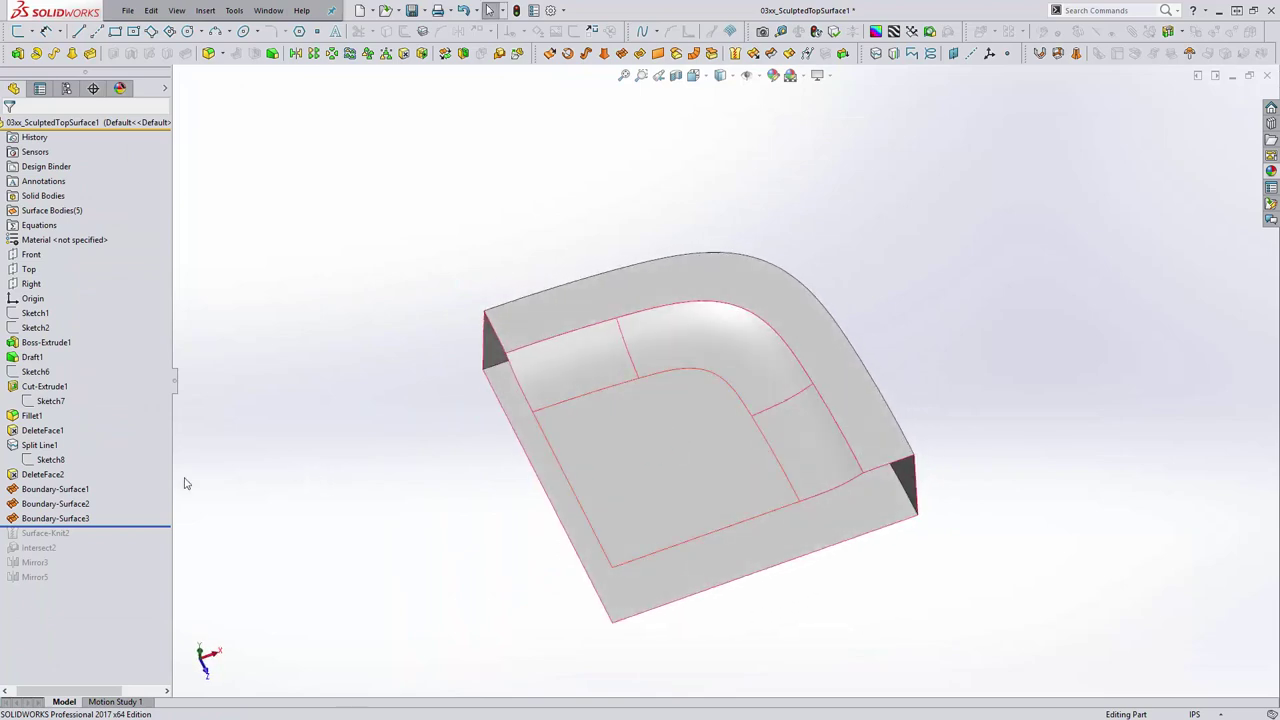
Roll forward to Surface-Knit2 and review its knitted selections without changes.
left_click_drag(108, 528, 104, 544)
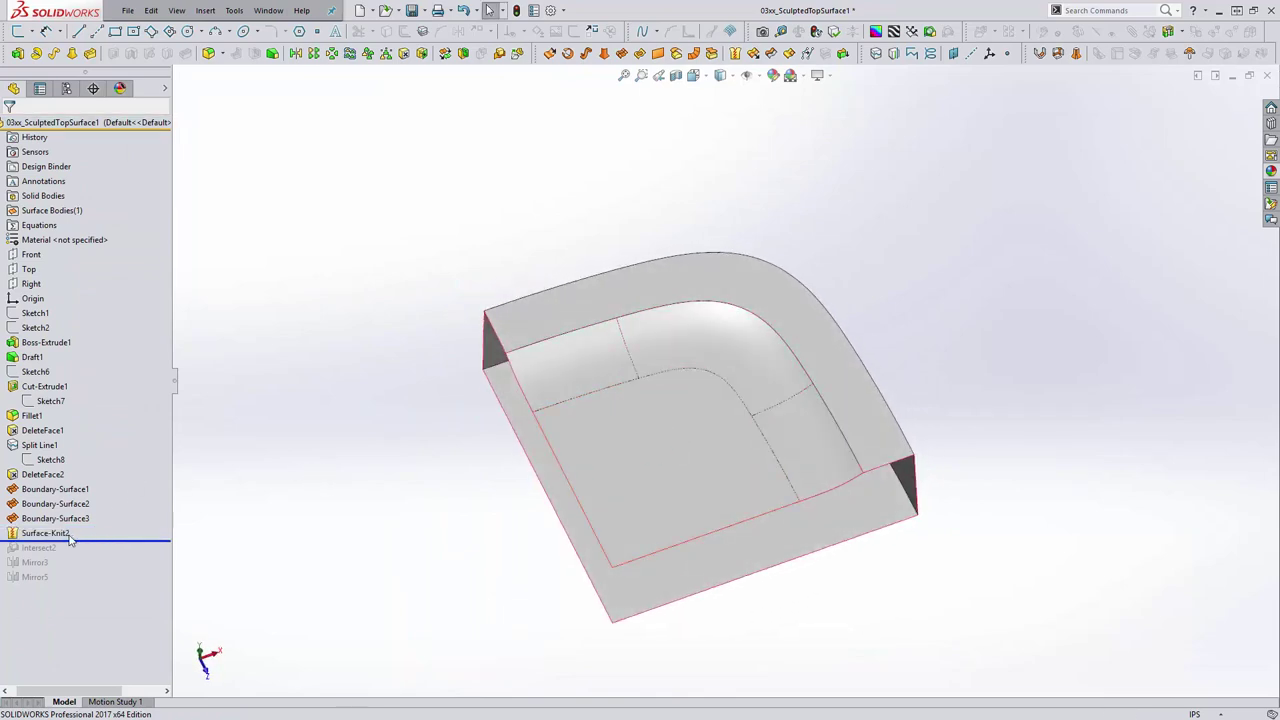
left_click(45, 533)
left_click(71, 492)
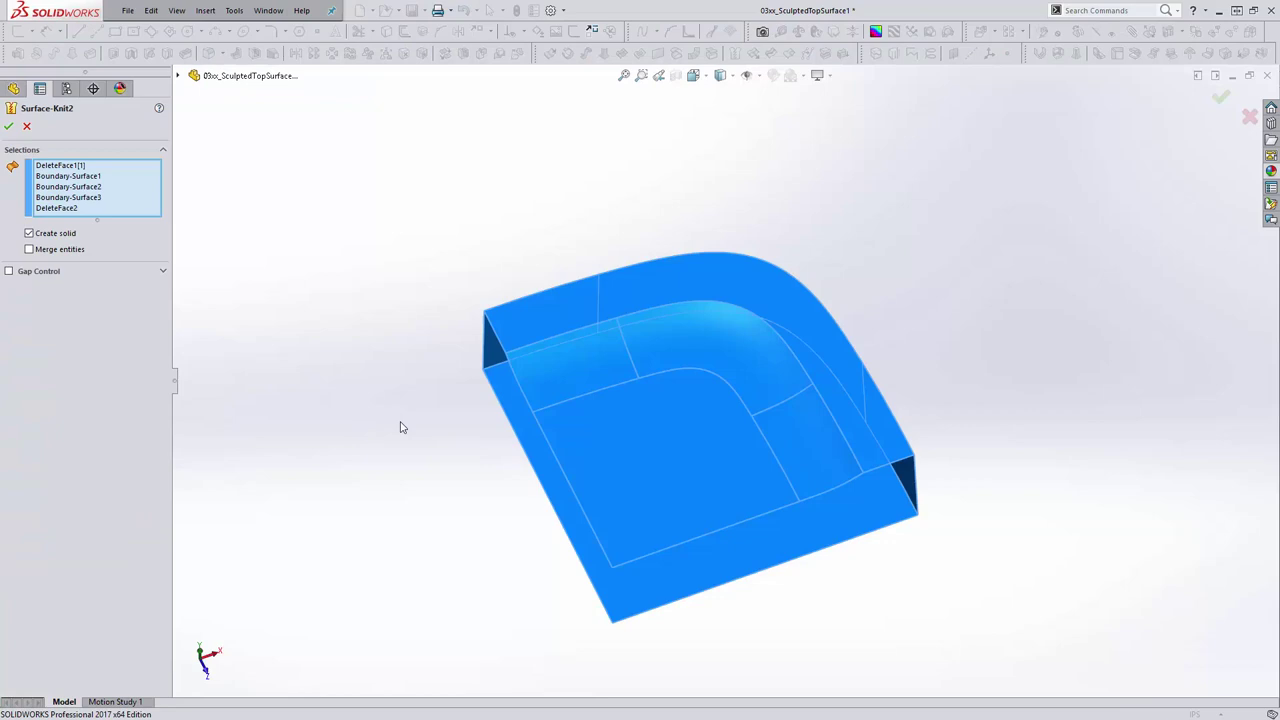
left_click(27, 127)
Tilt the quarter model view and roll forward to include Intersect2.
middle_click_drag(451, 434, 376, 383)
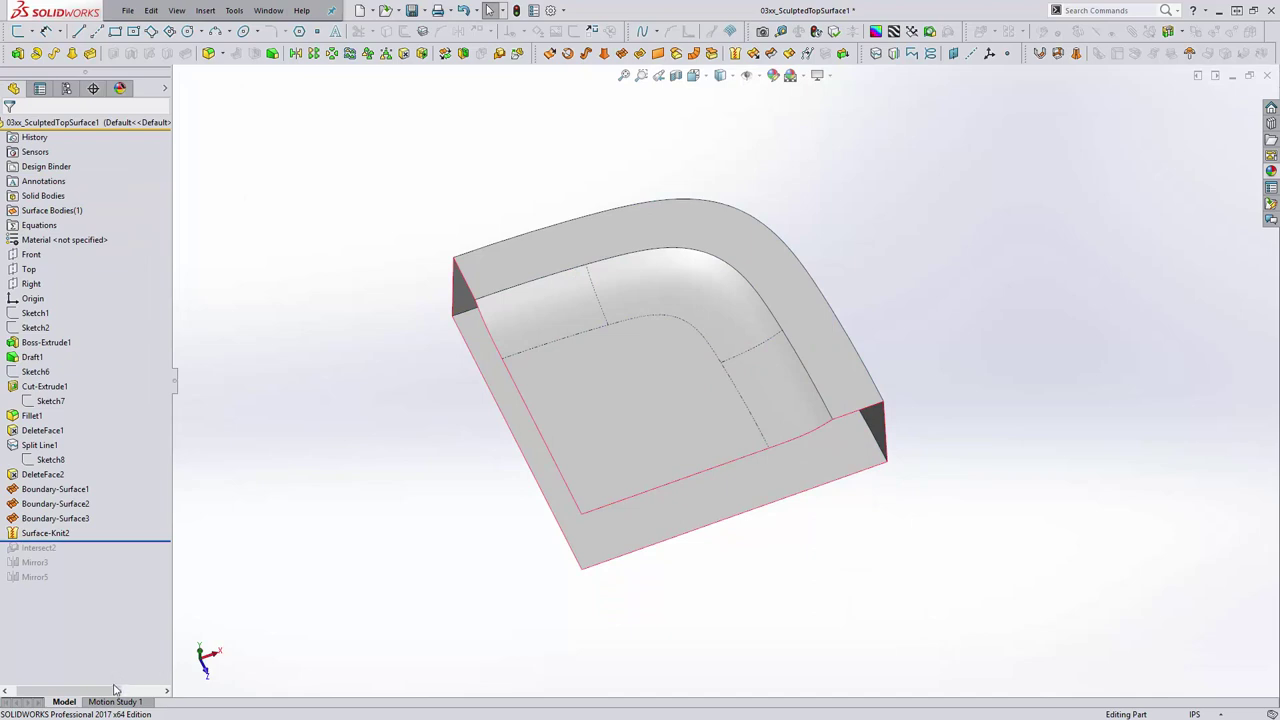
left_click_drag(115, 690, 108, 690)
middle_click_drag(437, 431, 237, 490)
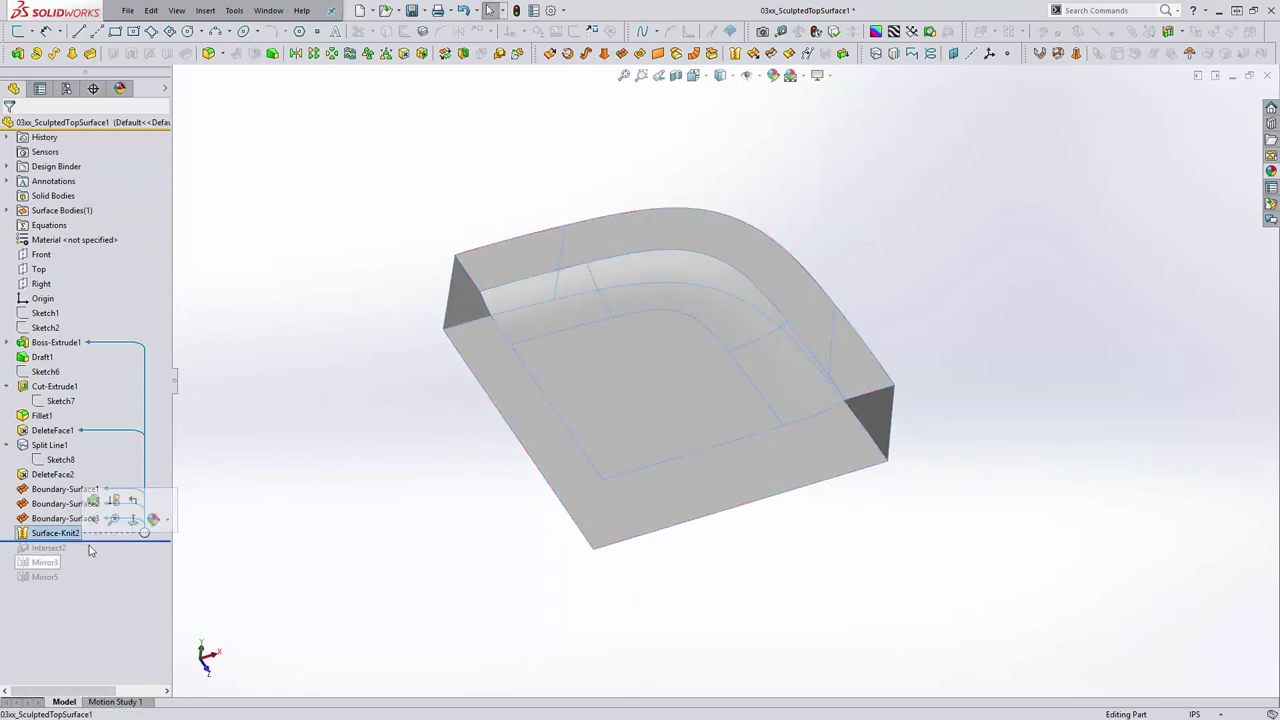
left_click_drag(145, 540, 145, 556)
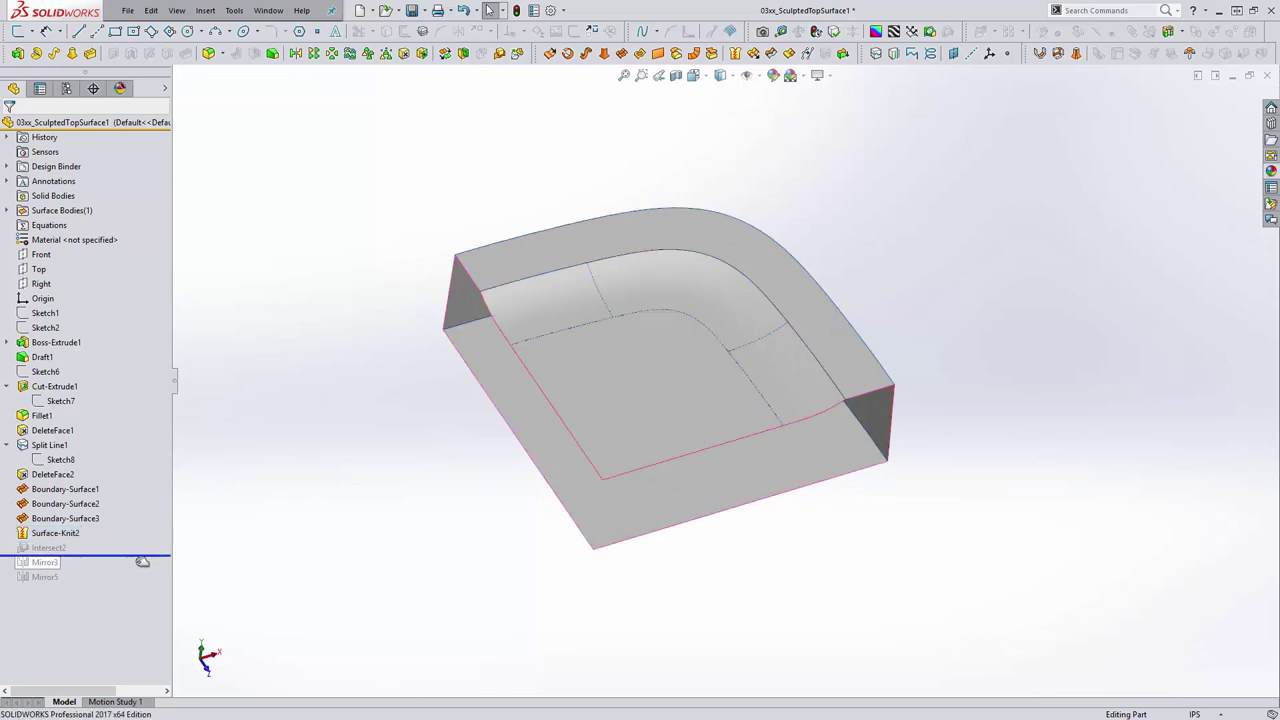
Accept Intersect2 using Front, Right and Surface-Knit2 to form the solid quarter block.
left_click(66, 548)
left_click(65, 507)
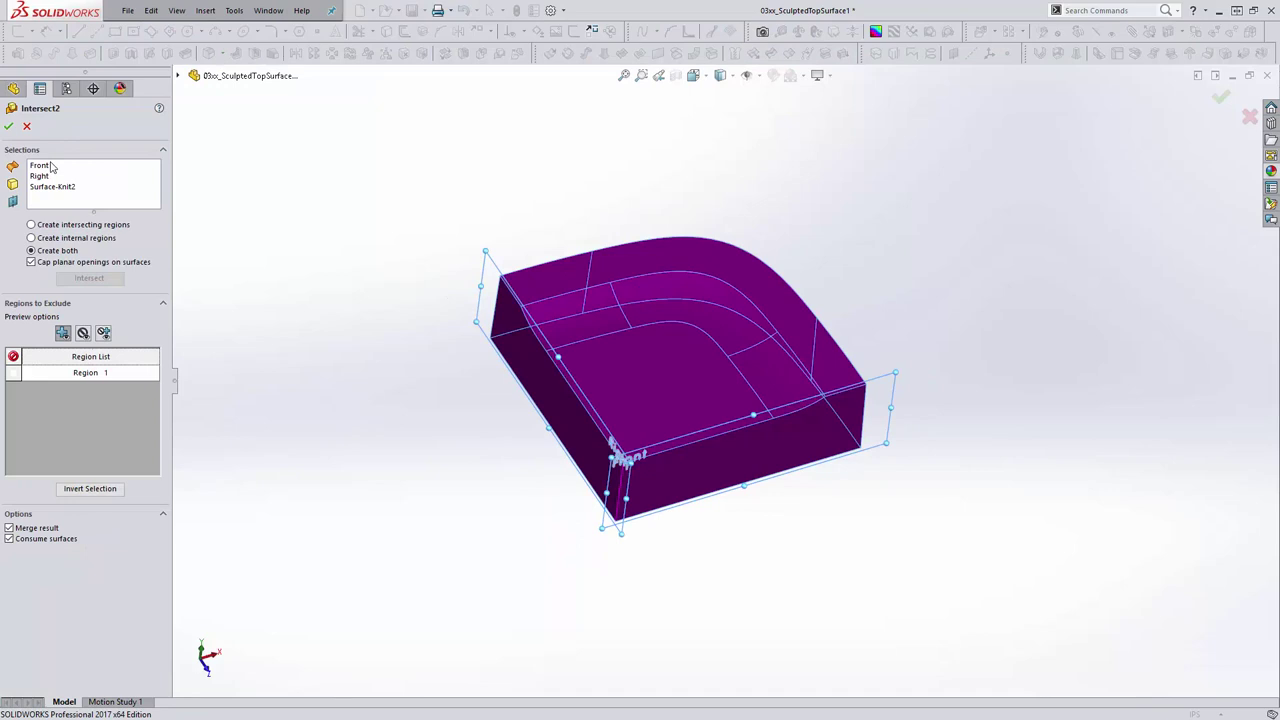
left_click(50, 166)
left_click(52, 187)
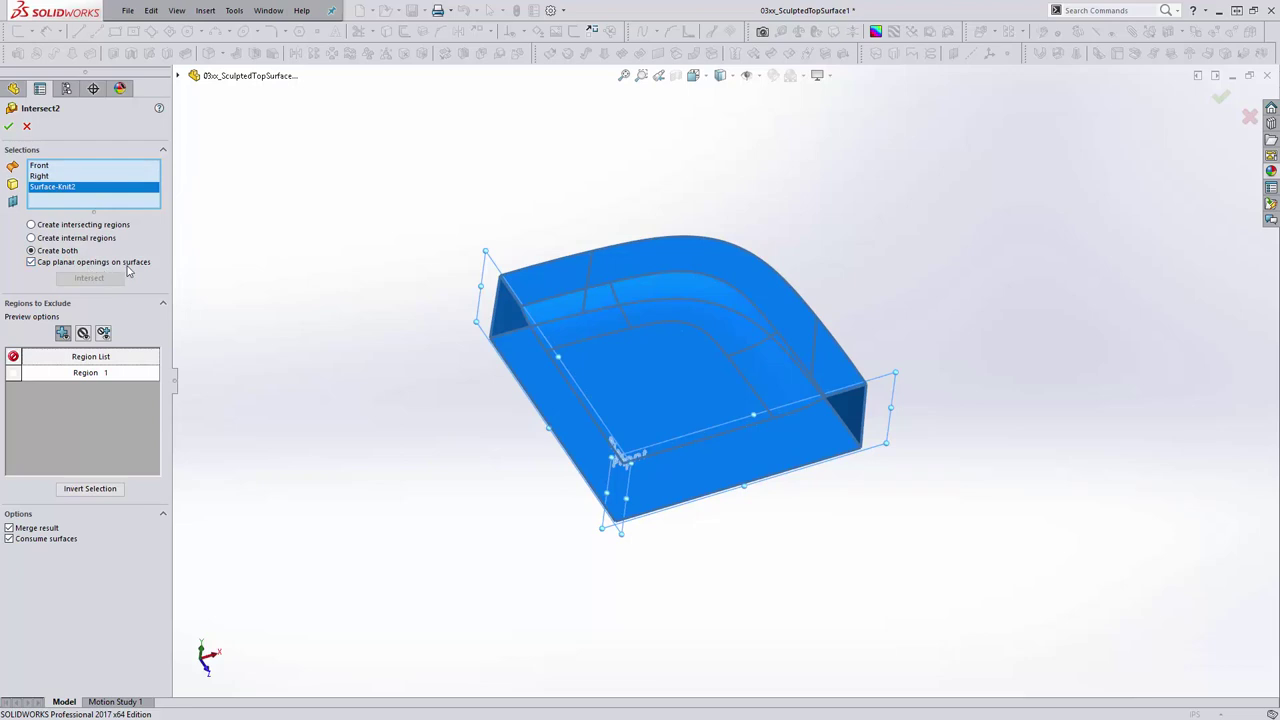
left_click(9, 126)
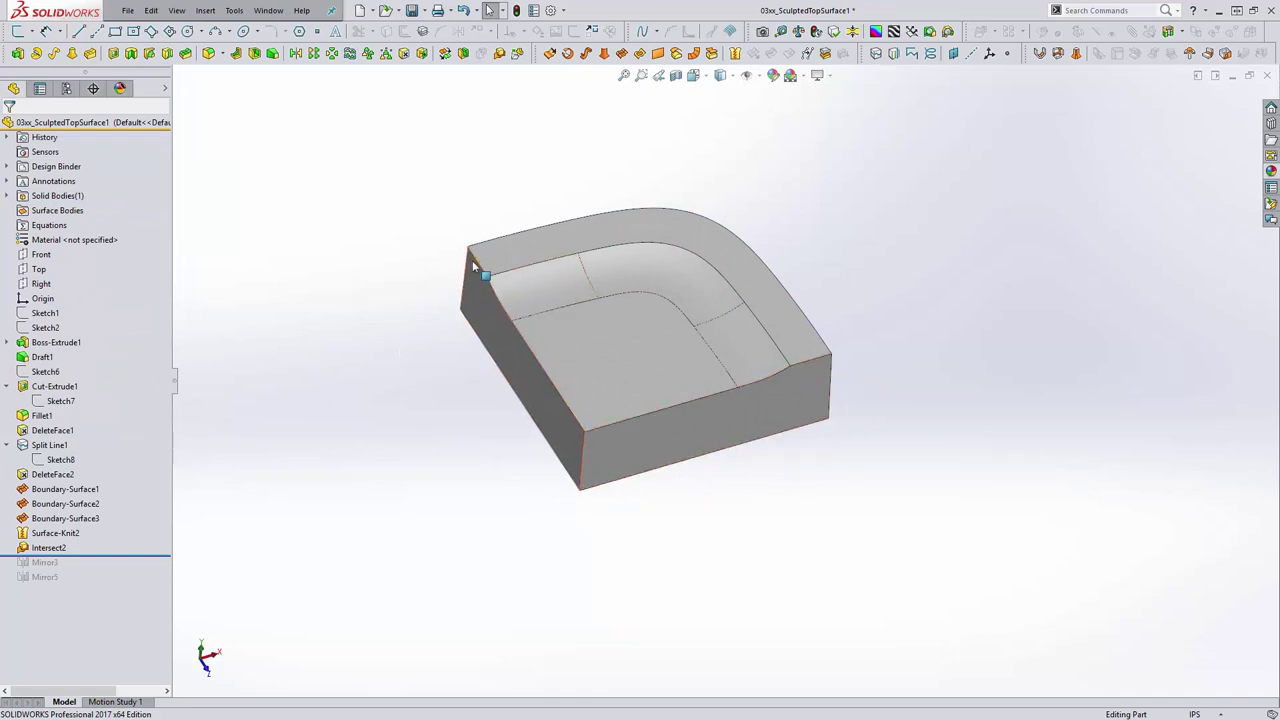
Roll the feature tree to the end and orbit to view the full mirrored pillow.
right_click(120, 413)
left_click(150, 432)
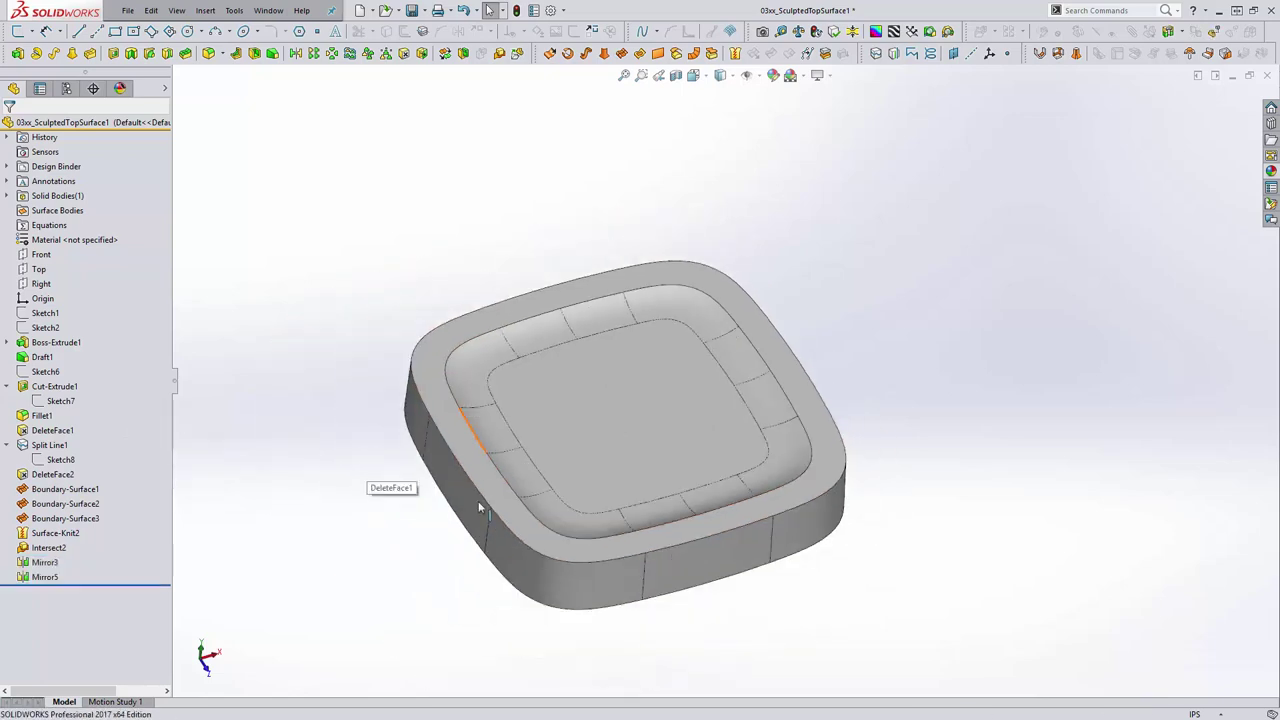
middle_click_drag(480, 508, 423, 431)
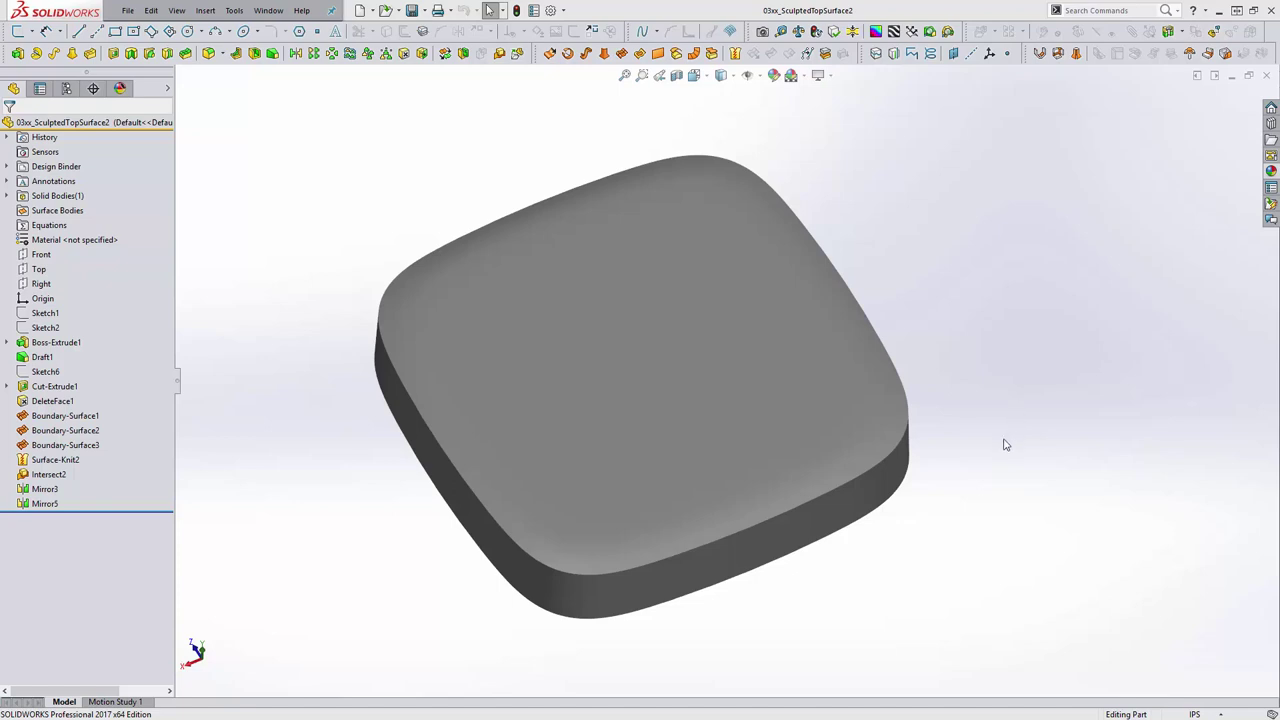
Orbit toward the top face and set the display style to Shaded With Edges.
middle_click_drag(988, 444, 970, 423)
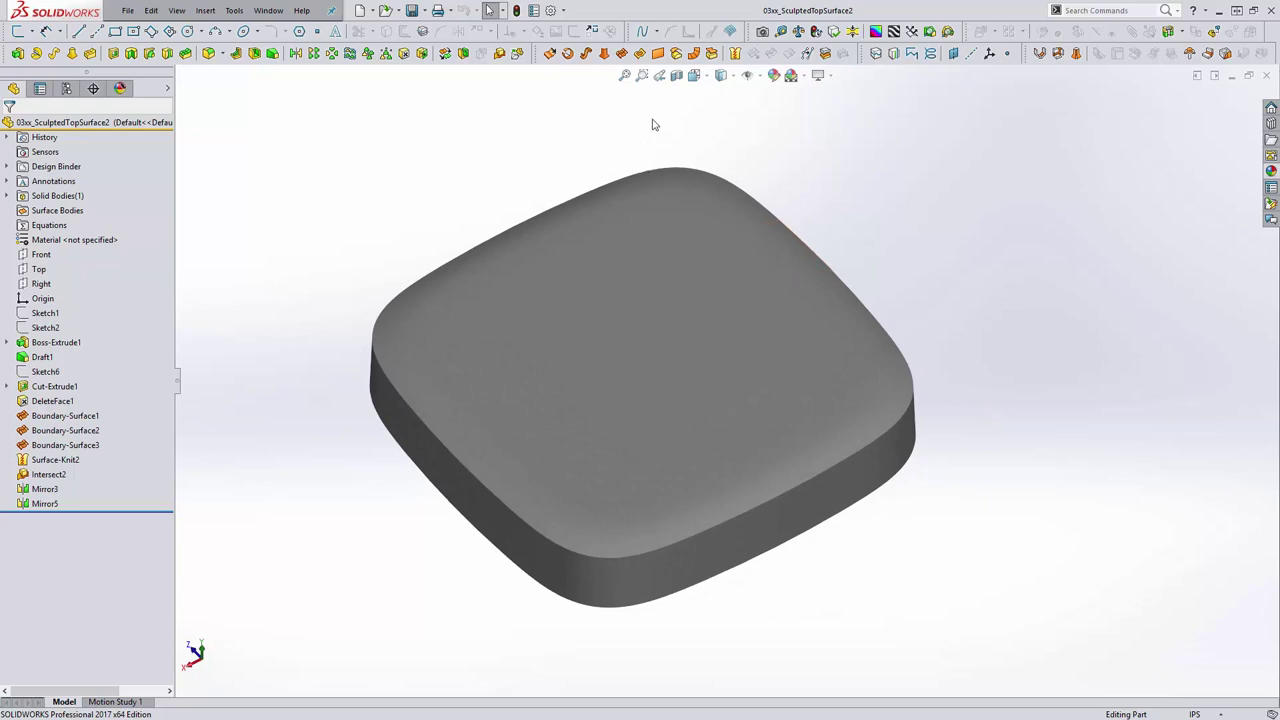
left_click(729, 78)
left_click(721, 95)
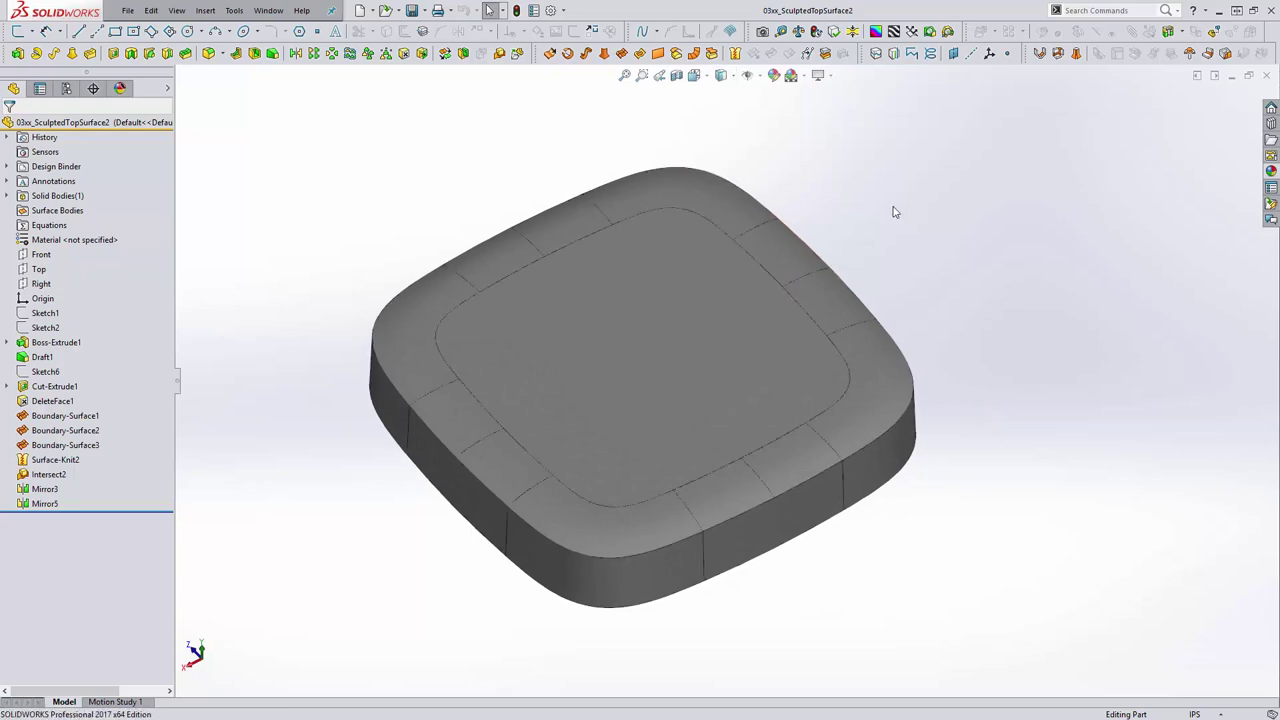
Roll the model back to before DeleteFace1.
right_click(36, 402)
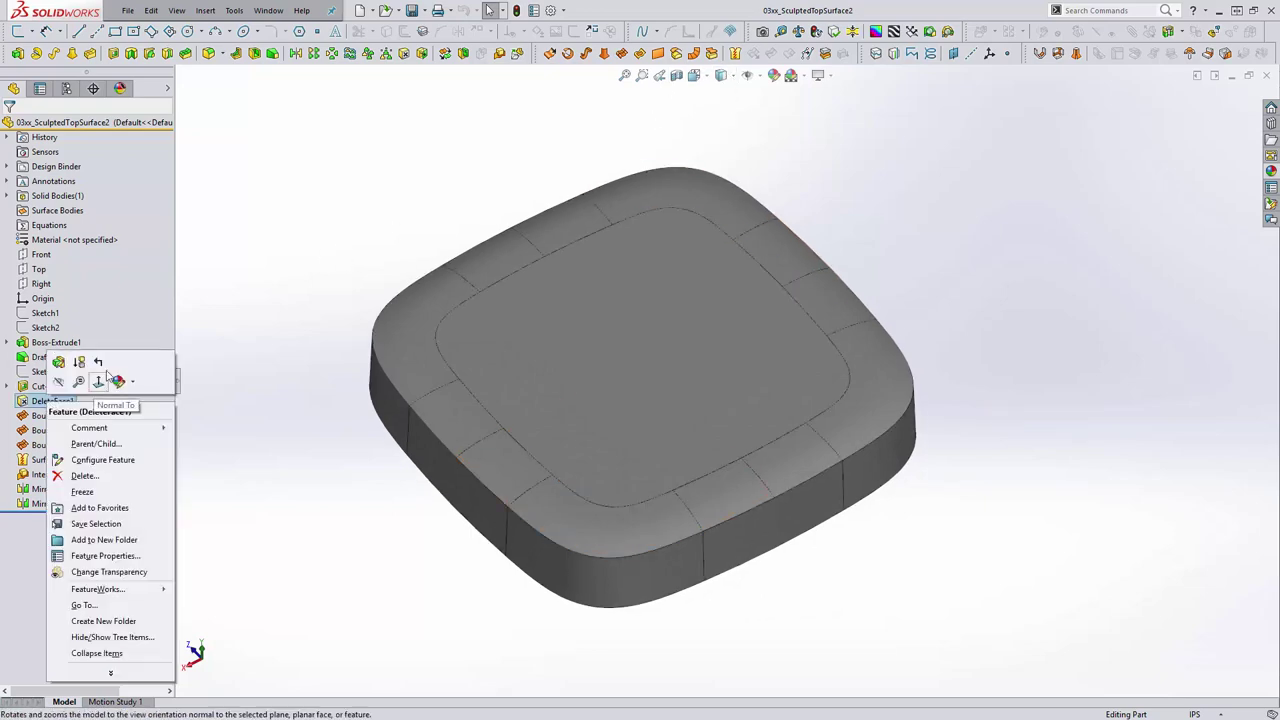
left_click(103, 358)
scroll(325, 410, "up", 3)
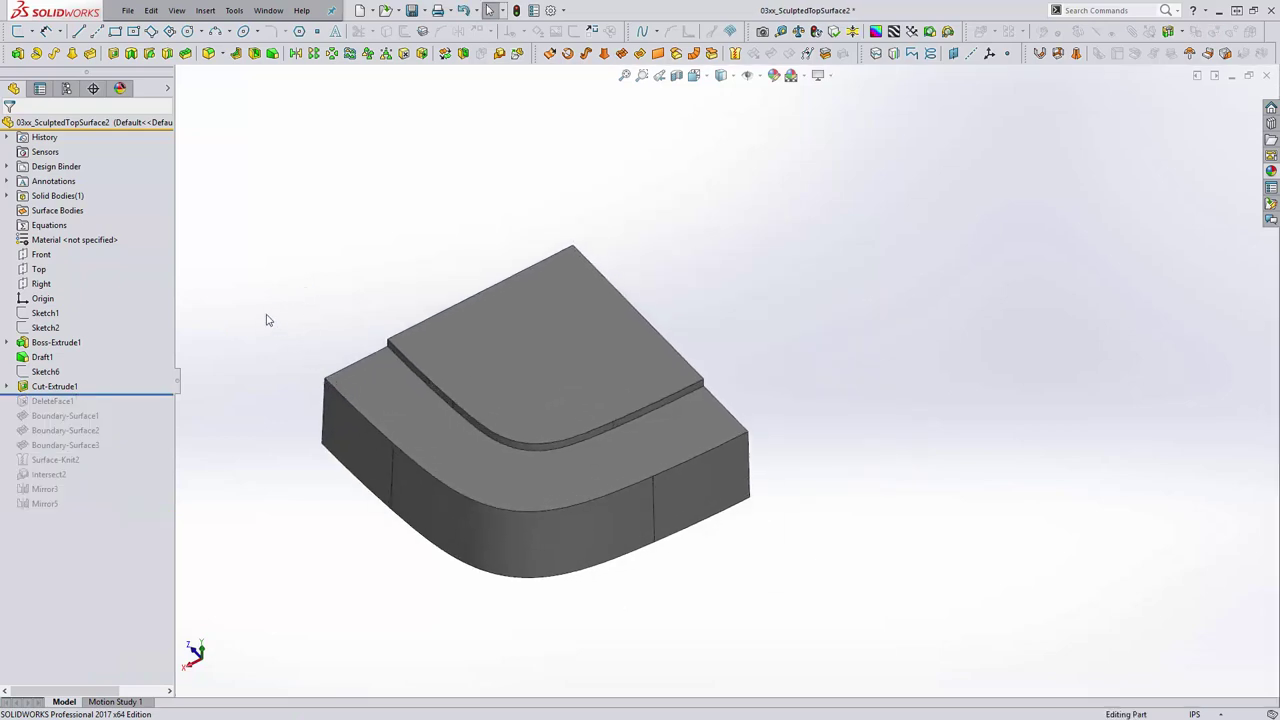
Review Cut-Extrude1's Sketch7, then roll forward past DeleteFace1 to show two open surfaces.
left_click(7, 386)
left_click(60, 401)
left_click(86, 357)
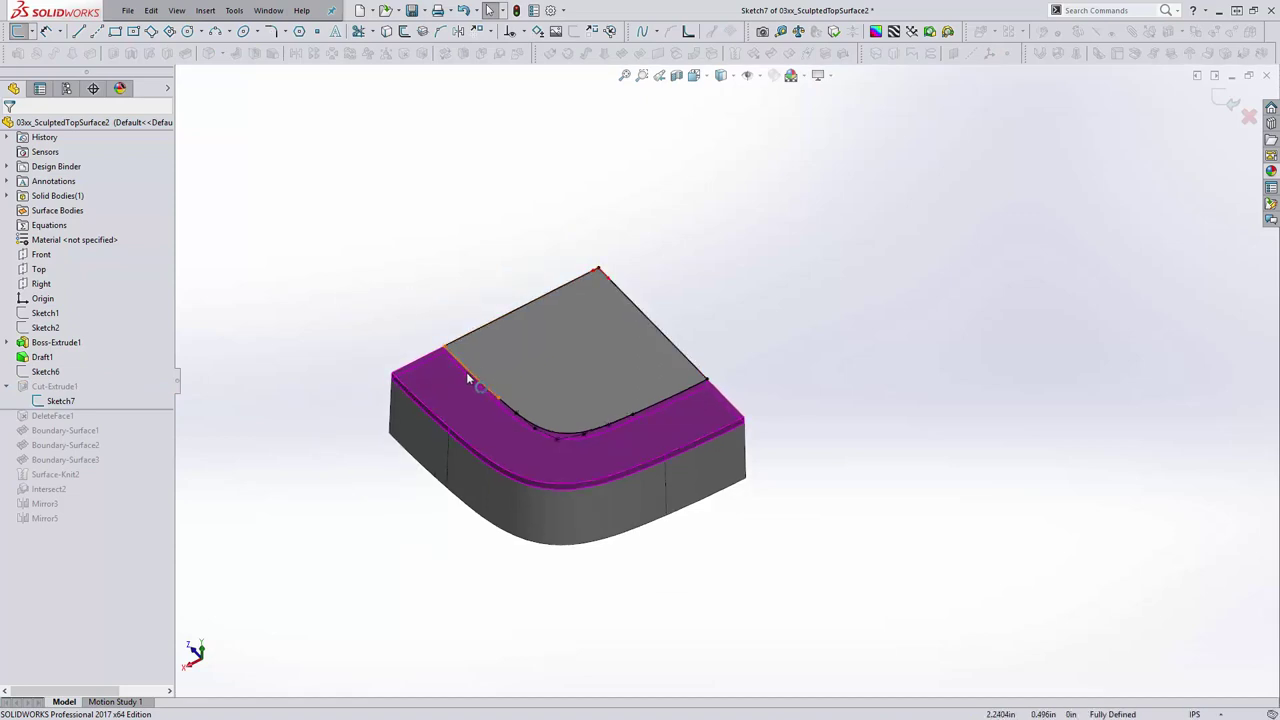
scroll(460, 400, "up", 2)
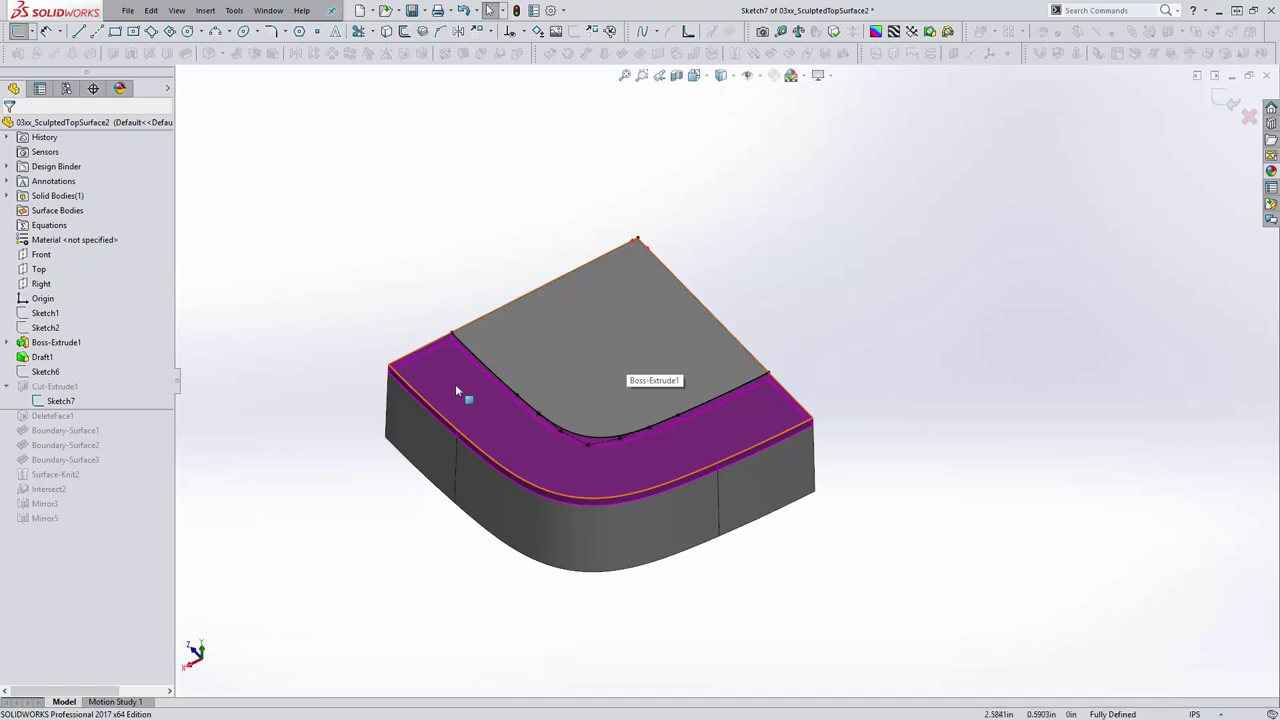
left_click(1222, 108)
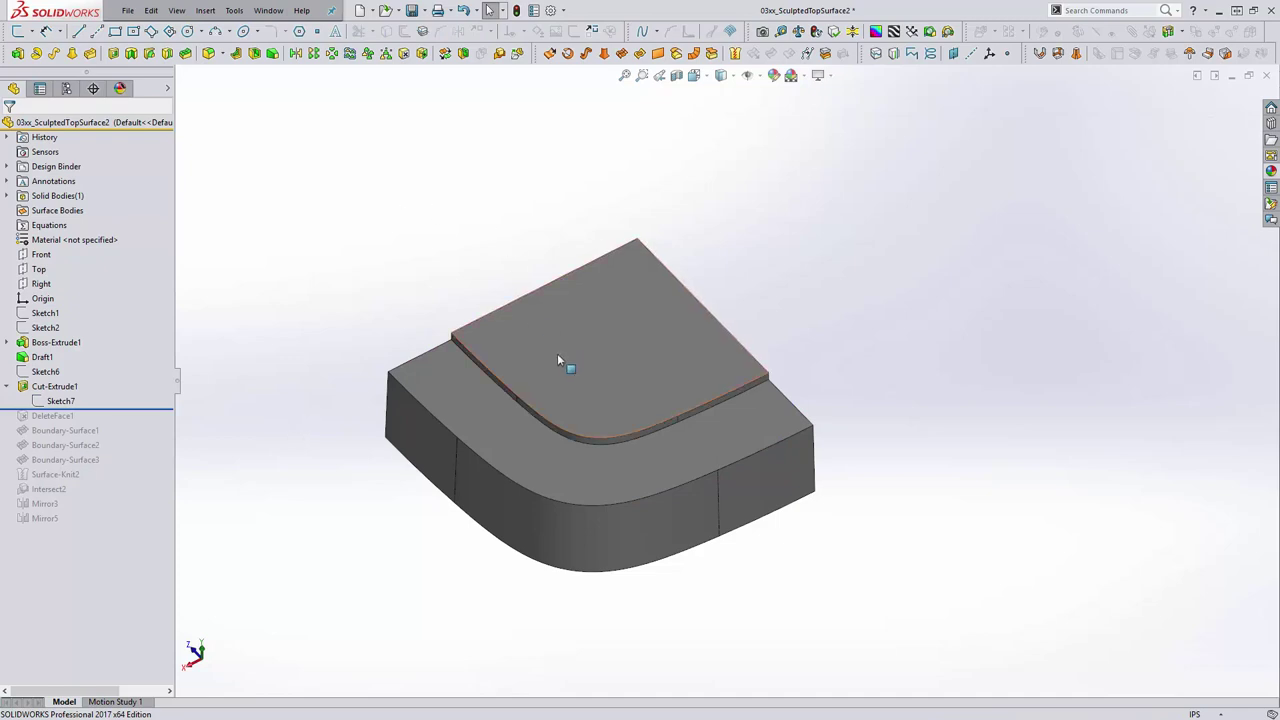
scroll(511, 376, "down", 1)
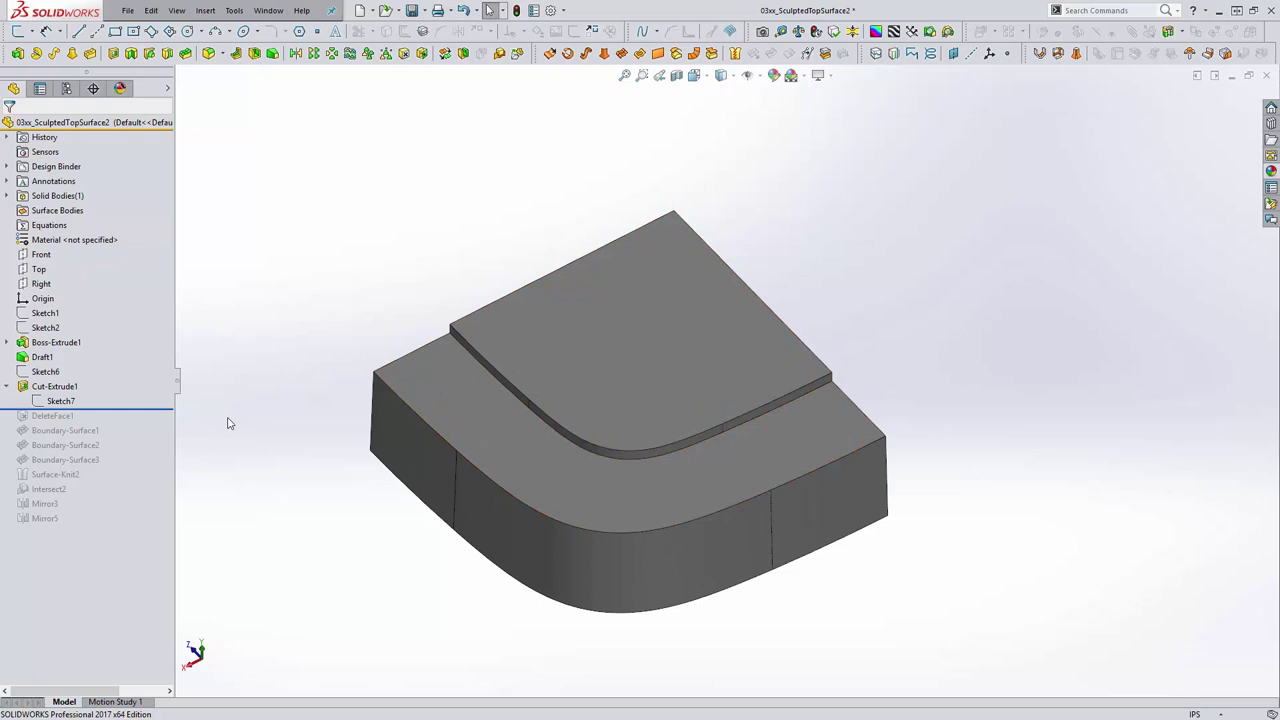
left_click_drag(90, 408, 91, 423)
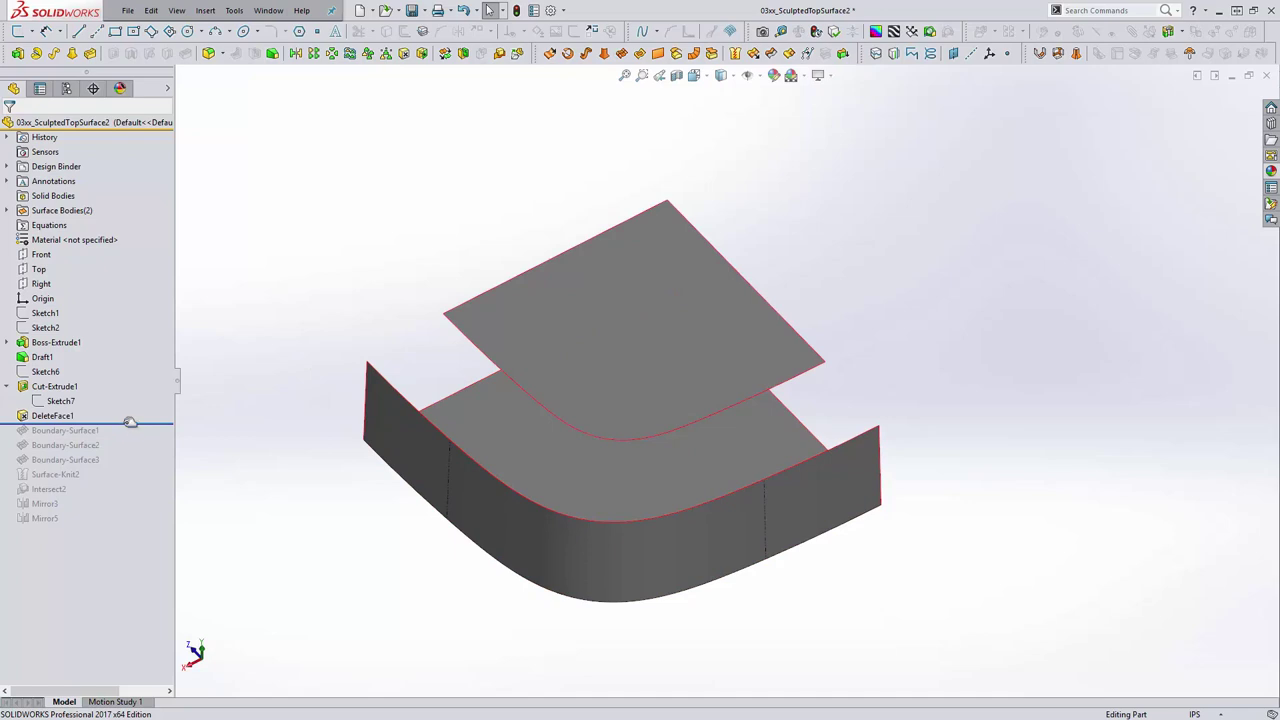
Roll forward past Boundary-Surface1 and open it for editing.
left_click_drag(130, 422, 130, 433)
left_click(80, 430)
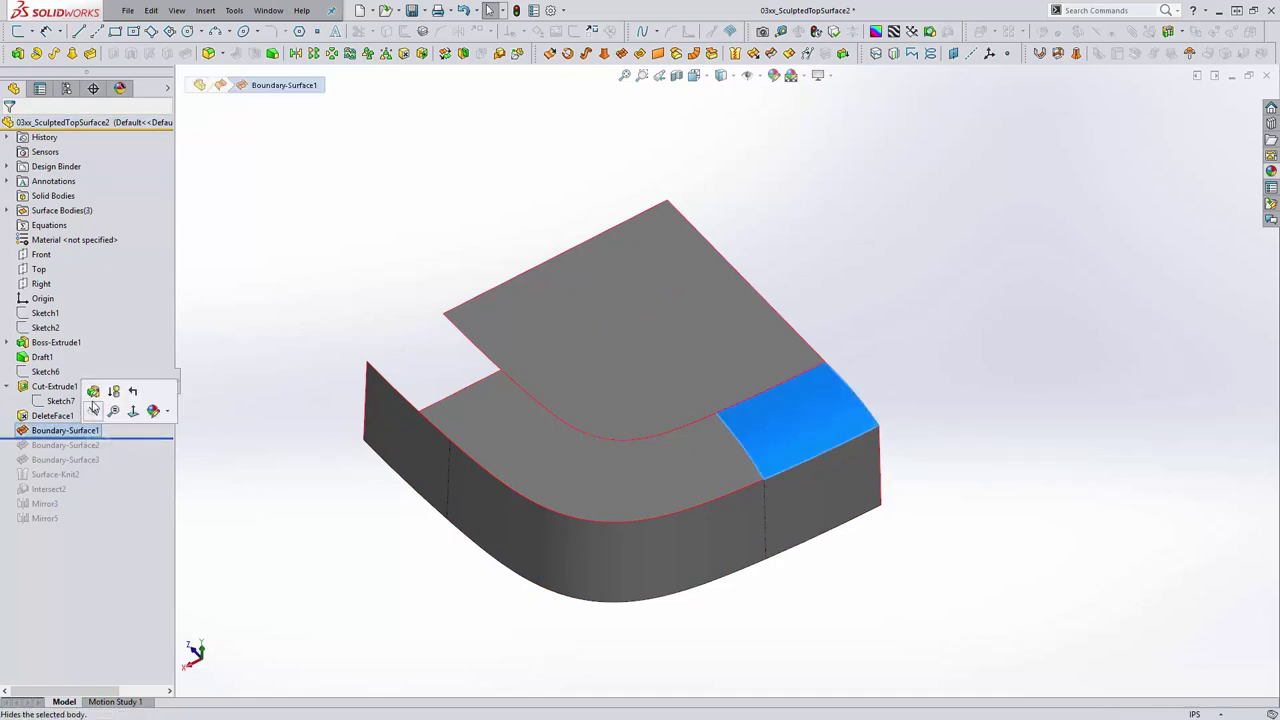
left_click(94, 391)
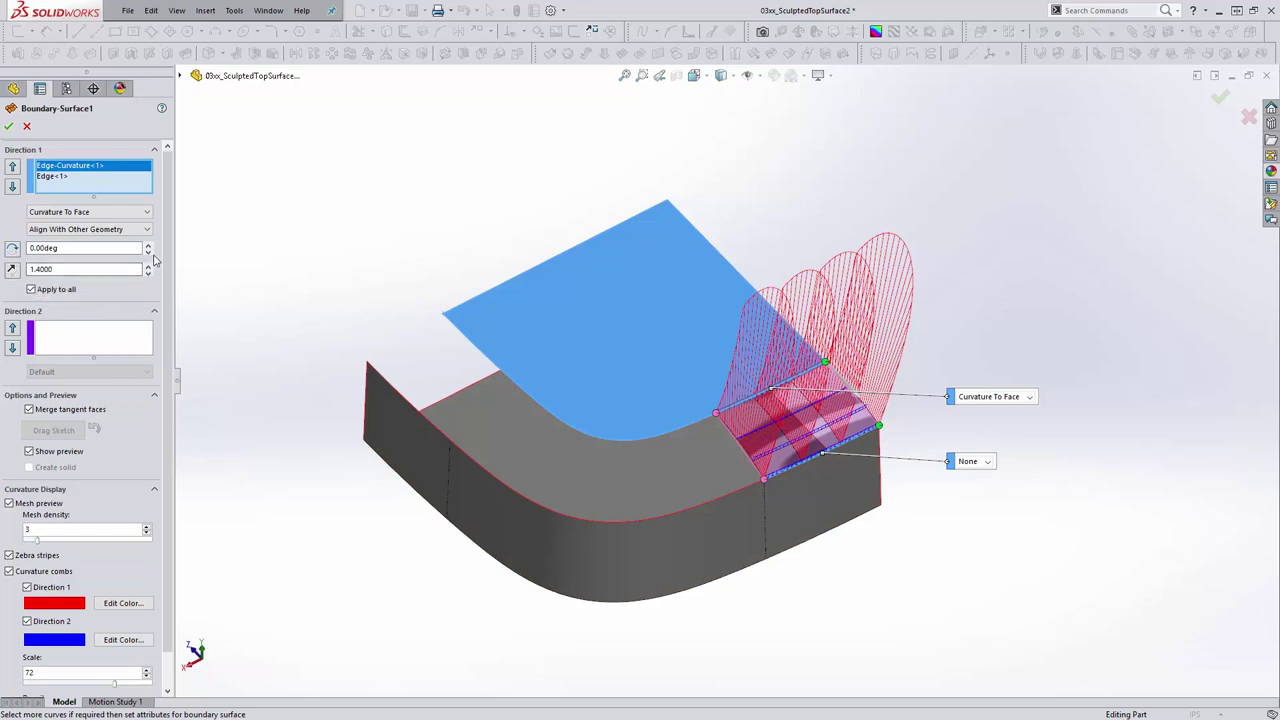
Try a tangent length of 1.0, restore it to 1.4, and accept Boundary-Surface1.
double_click(97, 268)
type("1")
key("Return")
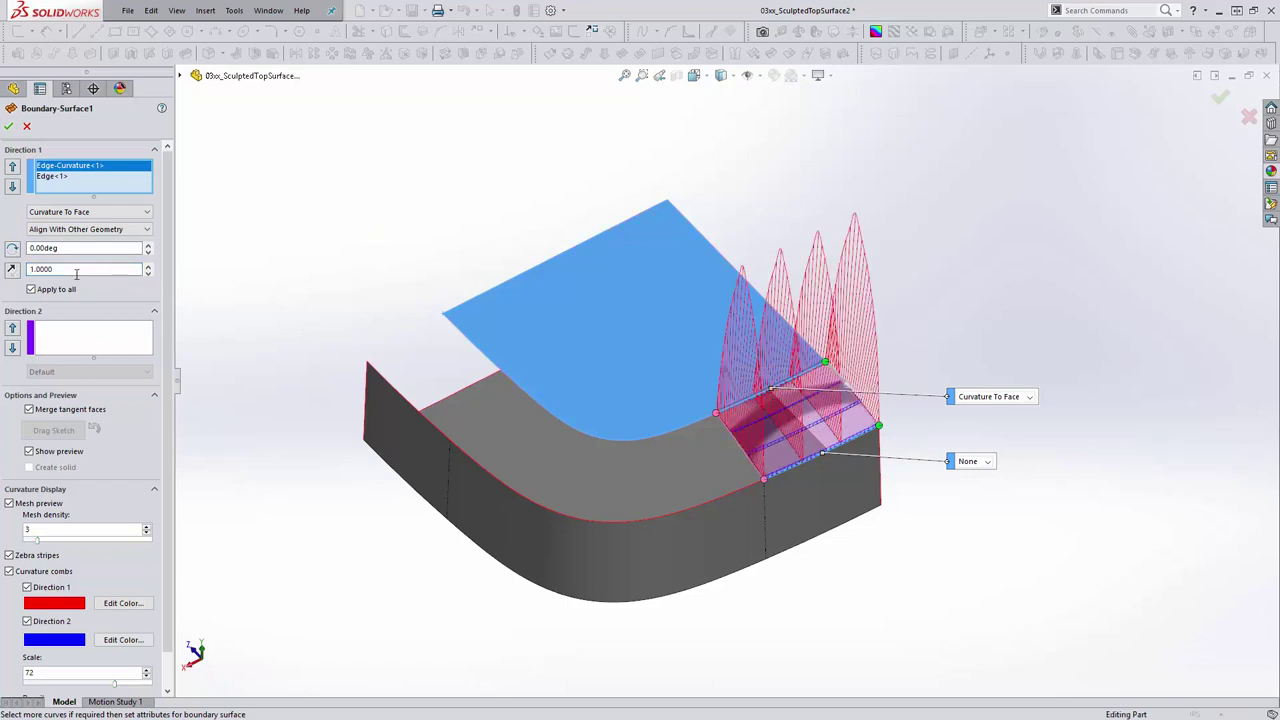
double_click(76, 271)
type("1.4")
key("Return")
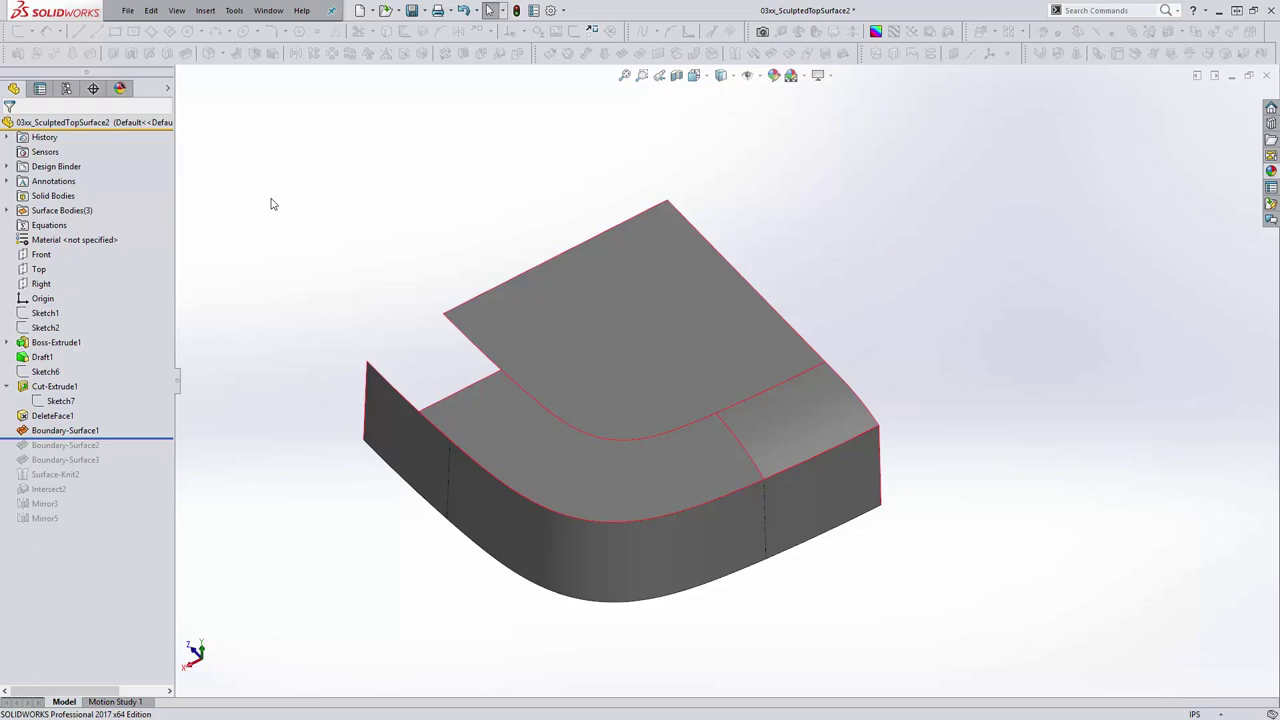
left_click(12, 126)
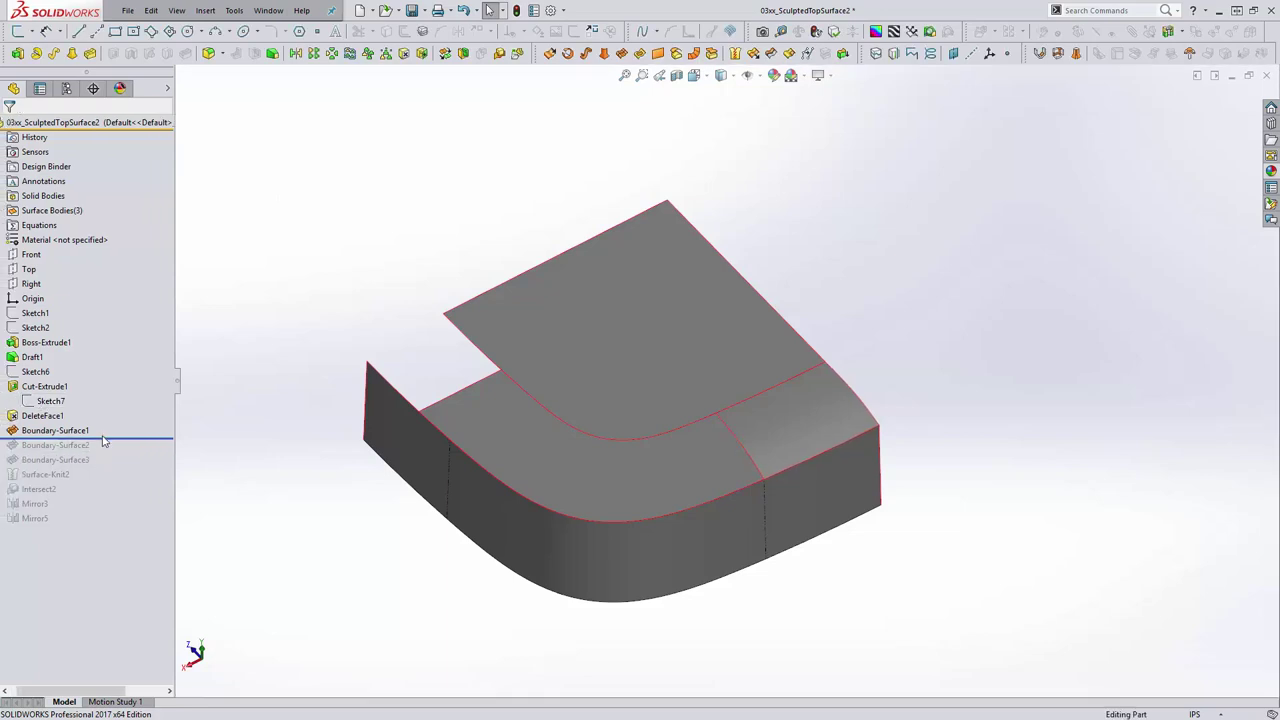
Roll forward through Boundary-Surface2, reviewing its settings, then through Boundary-Surface3.
left_click_drag(110, 443, 97, 457)
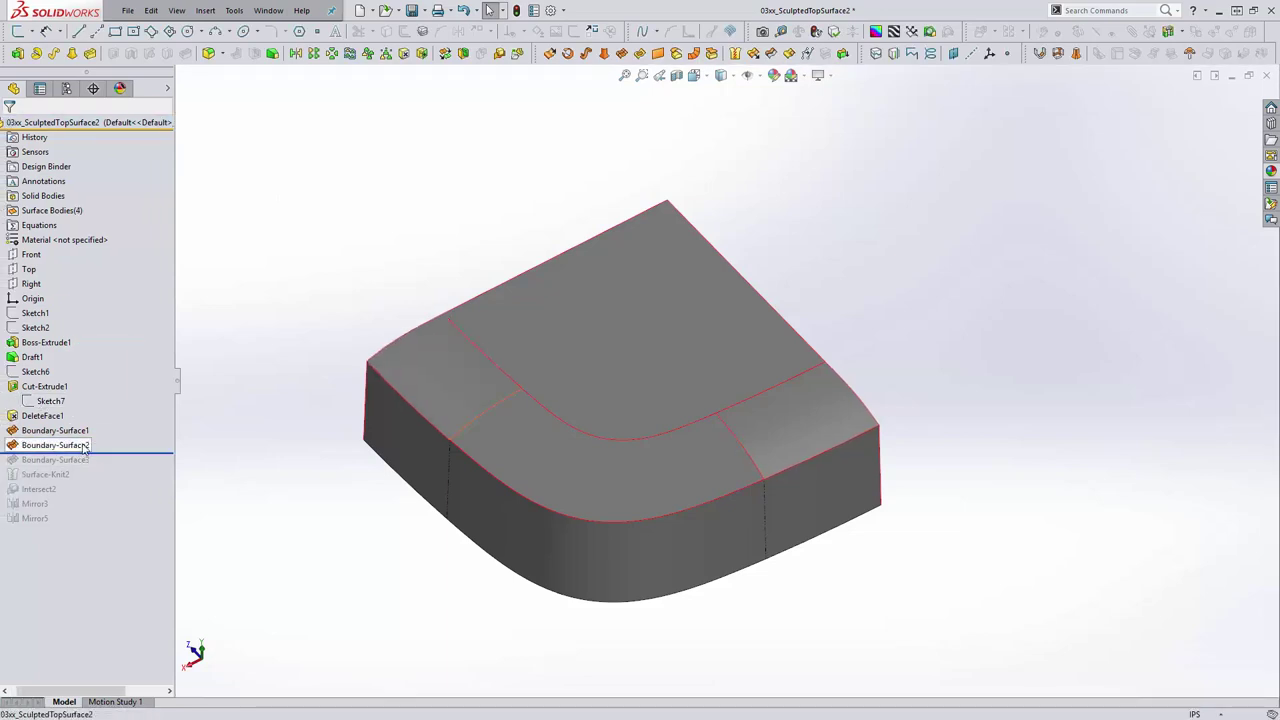
left_click(88, 446)
left_click(91, 409)
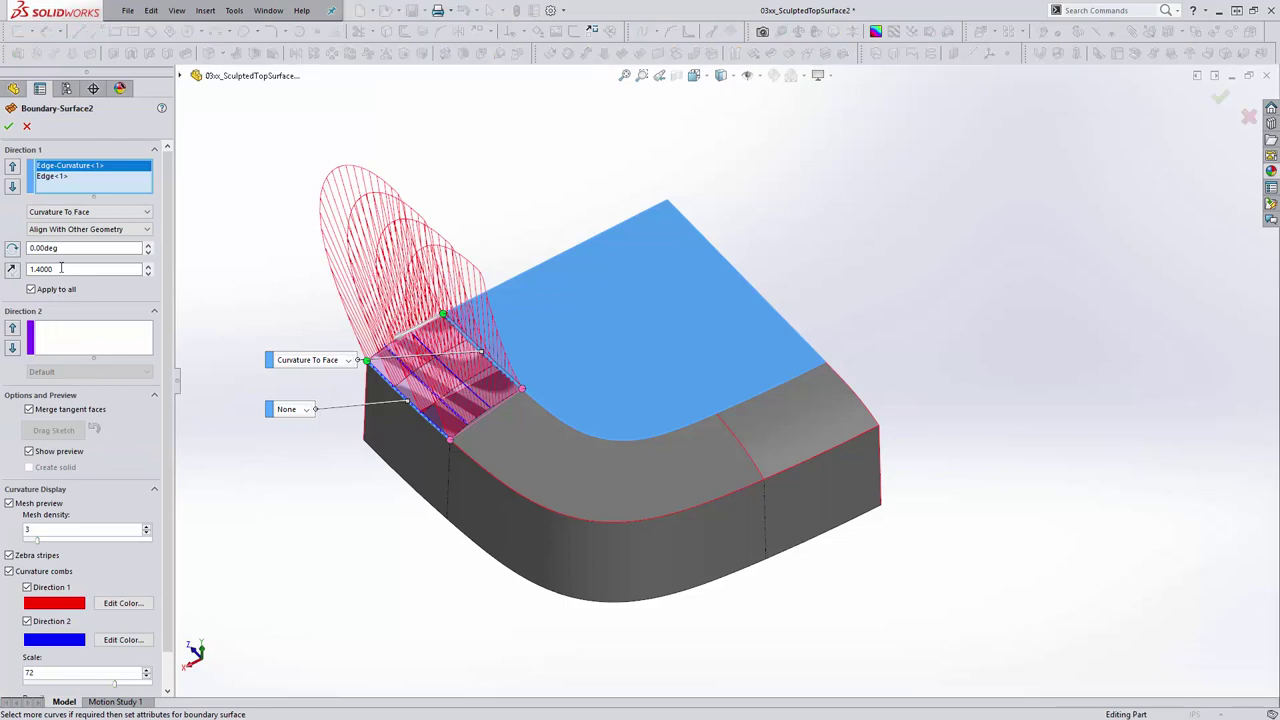
left_click(27, 126)
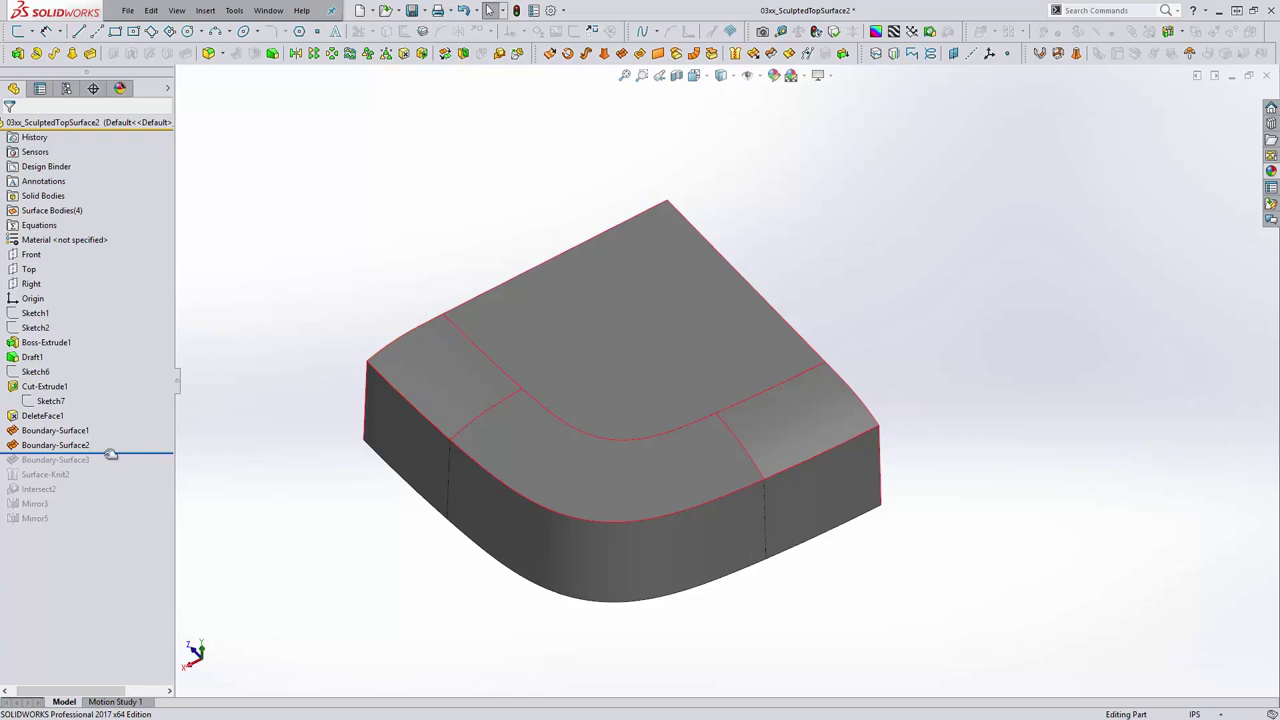
left_click_drag(110, 453, 70, 463)
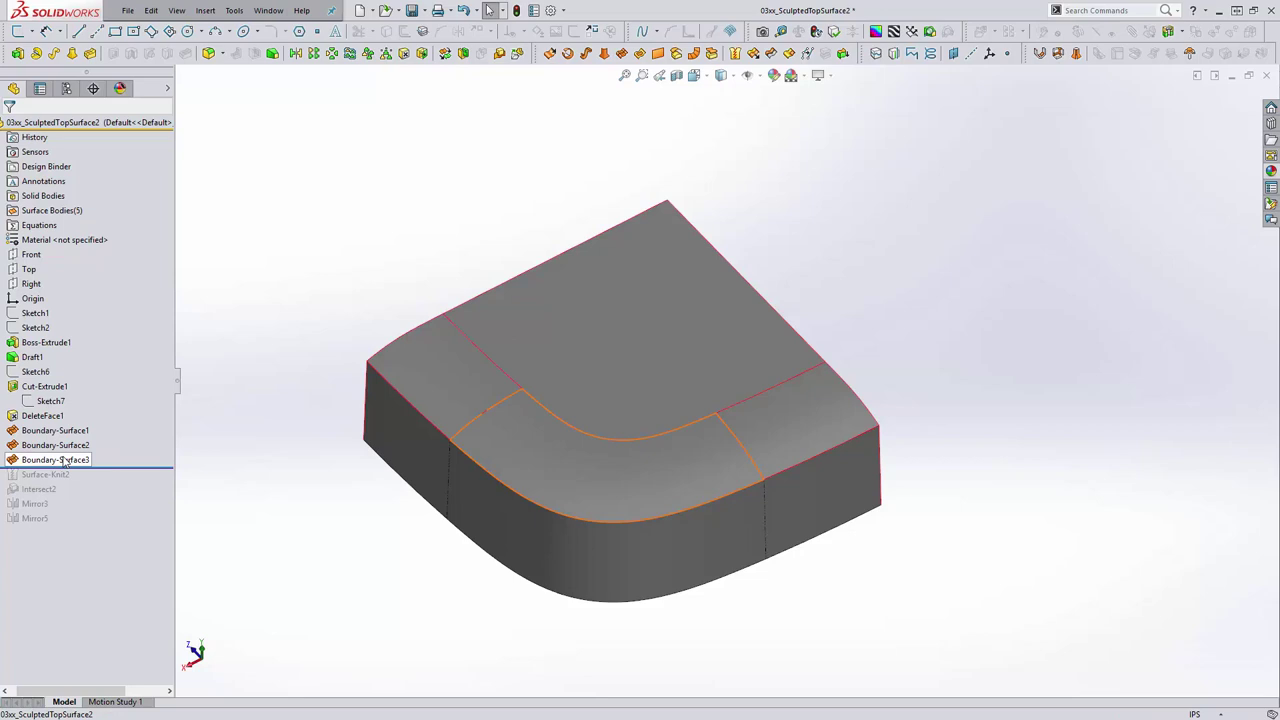
Set Boundary-Surface3's free edge to Curvature To Face with Direction 2 tangent influence 0.
left_click(60, 459)
left_click(77, 418)
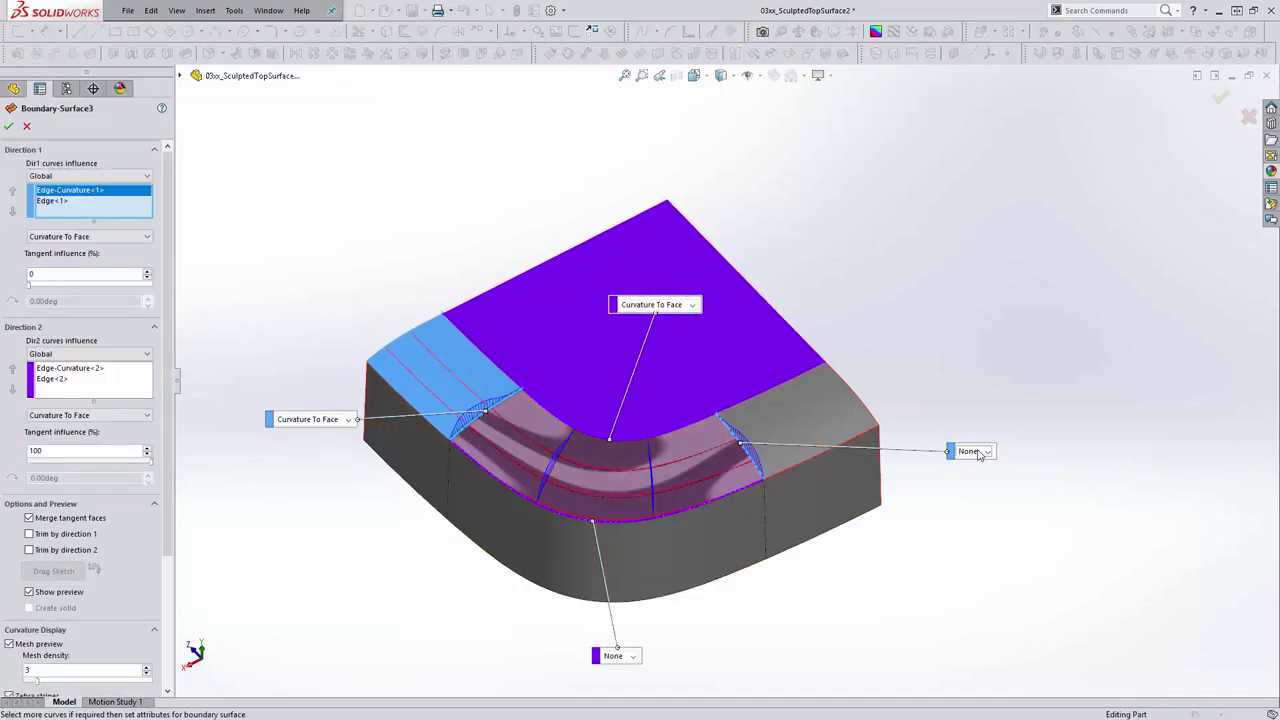
left_click(988, 452)
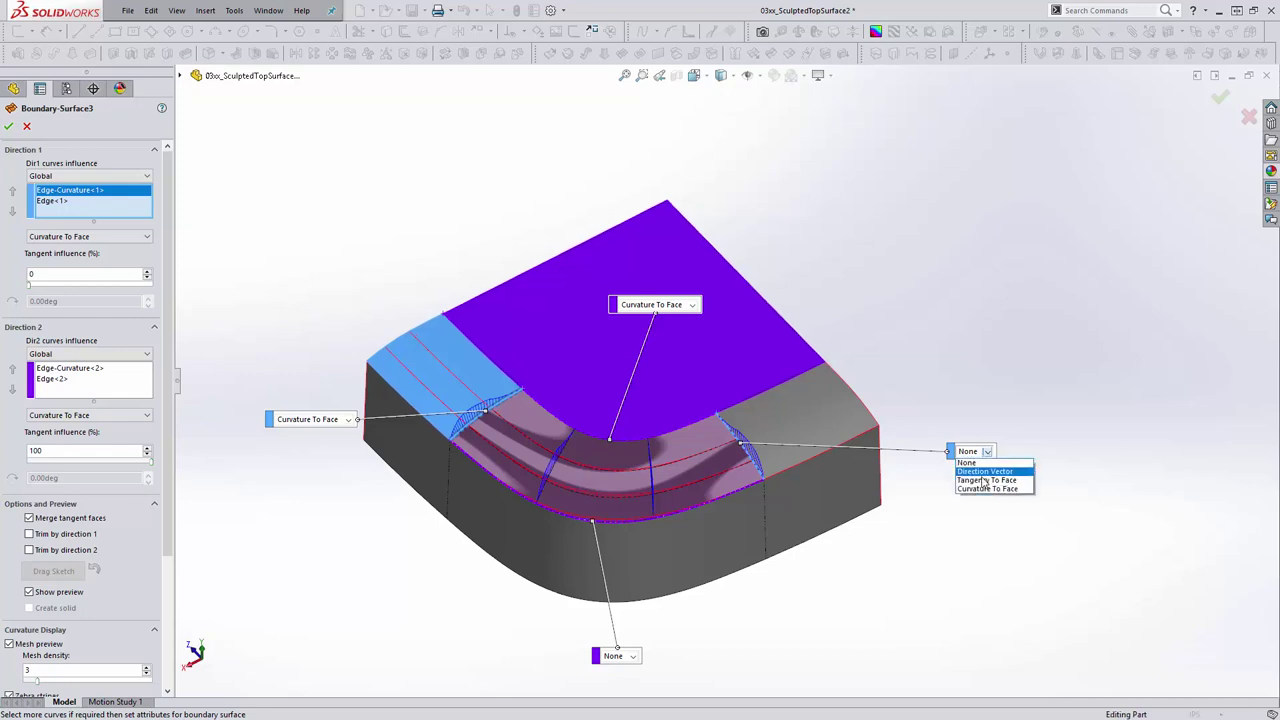
left_click(975, 488)
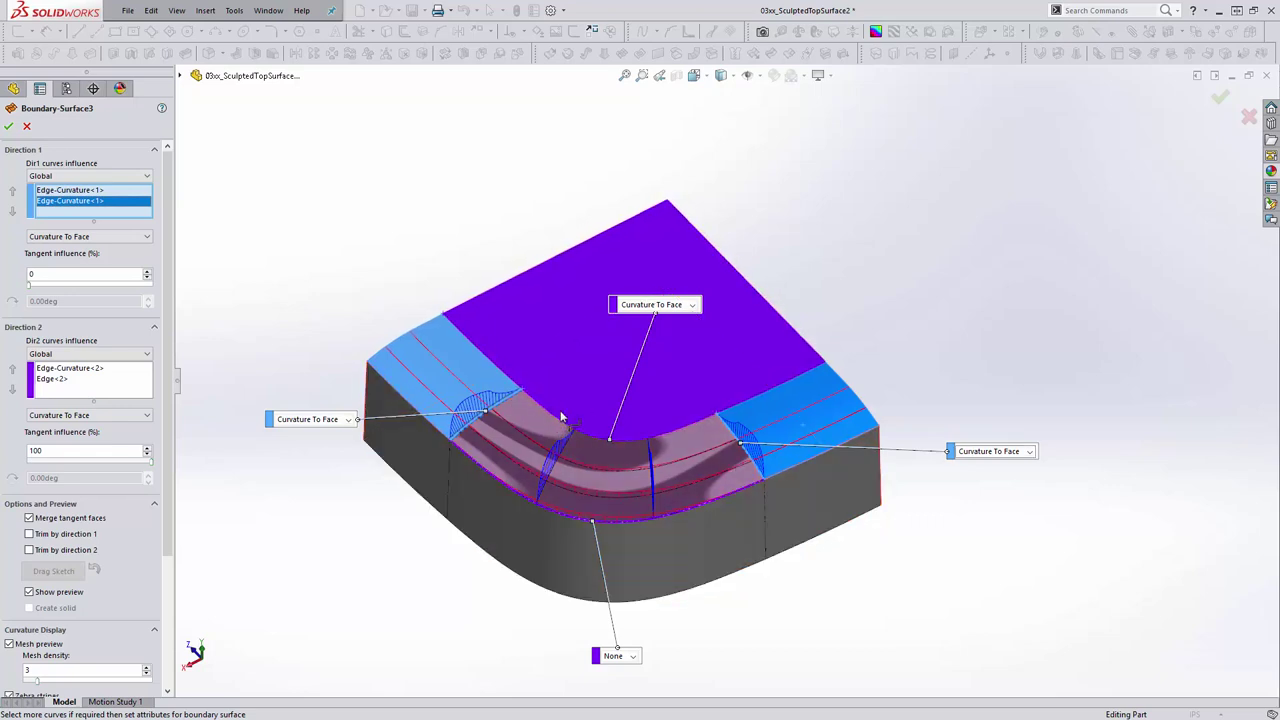
scroll(575, 430, "down", 2)
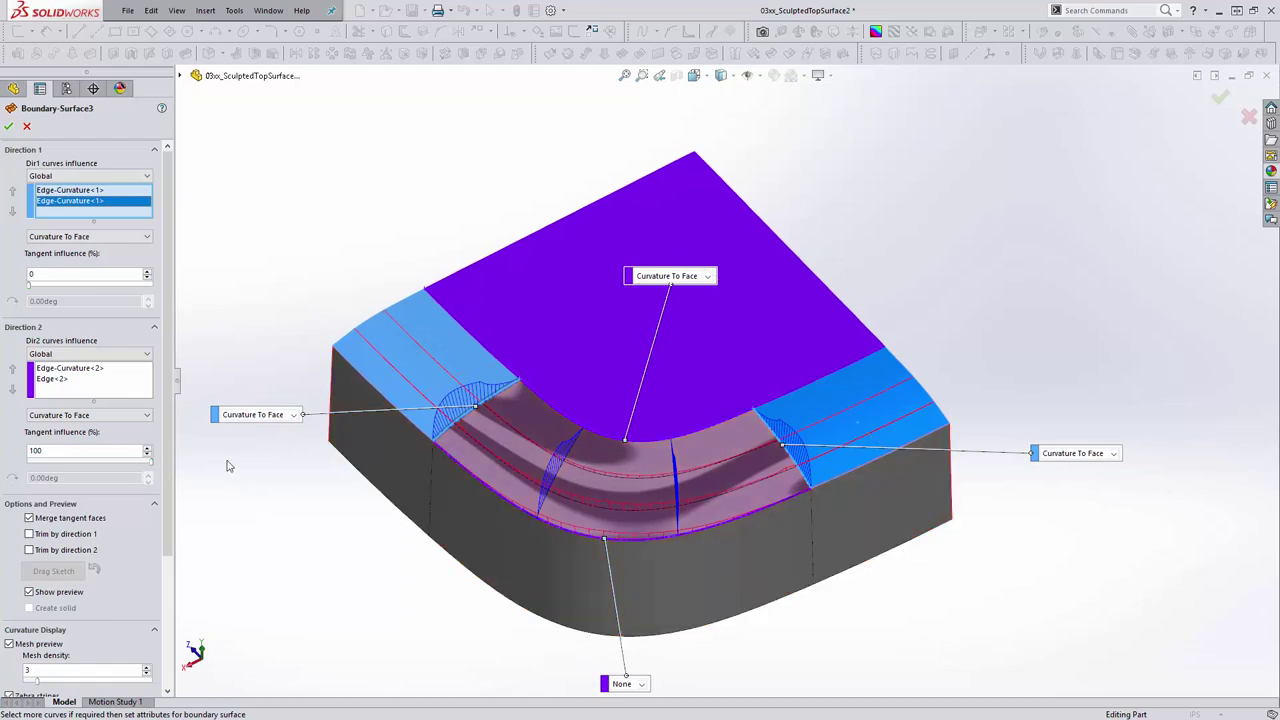
left_click_drag(148, 463, 30, 462)
Raise the curvature comb and preview mesh density, then accept Boundary-Surface3.
middle_click_drag(206, 540, 294, 531)
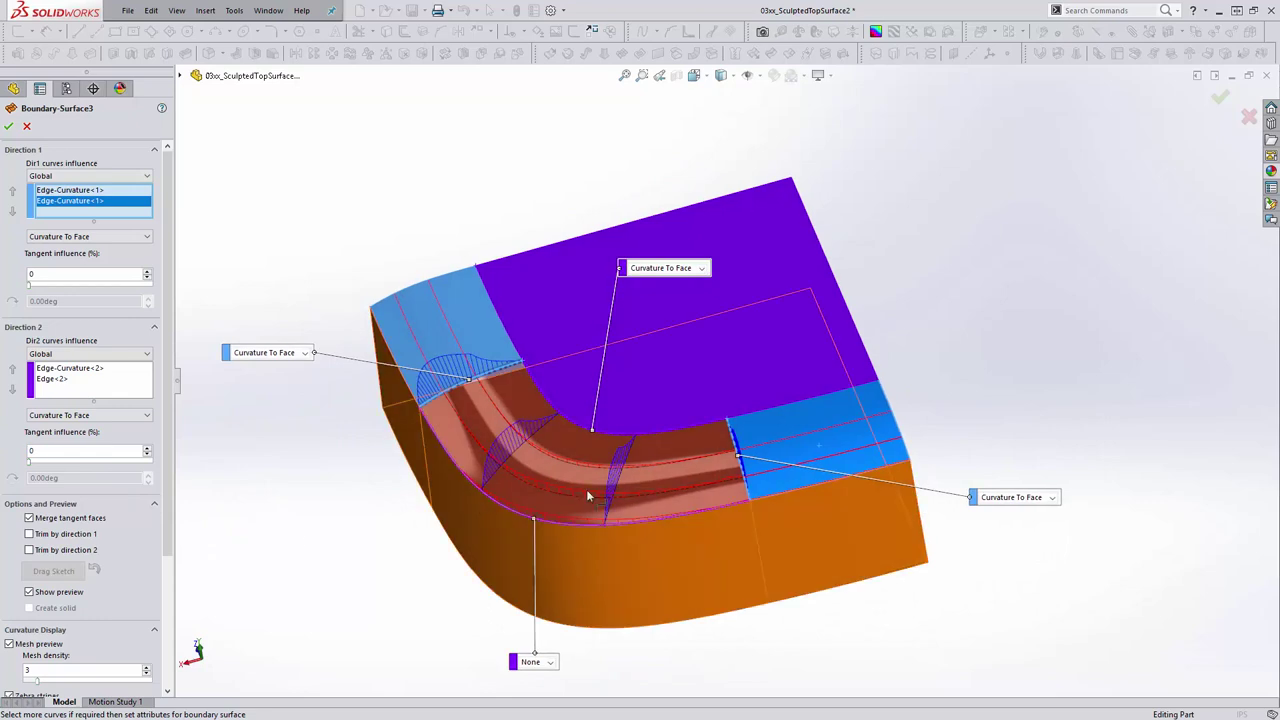
scroll(60, 560, "down", 3)
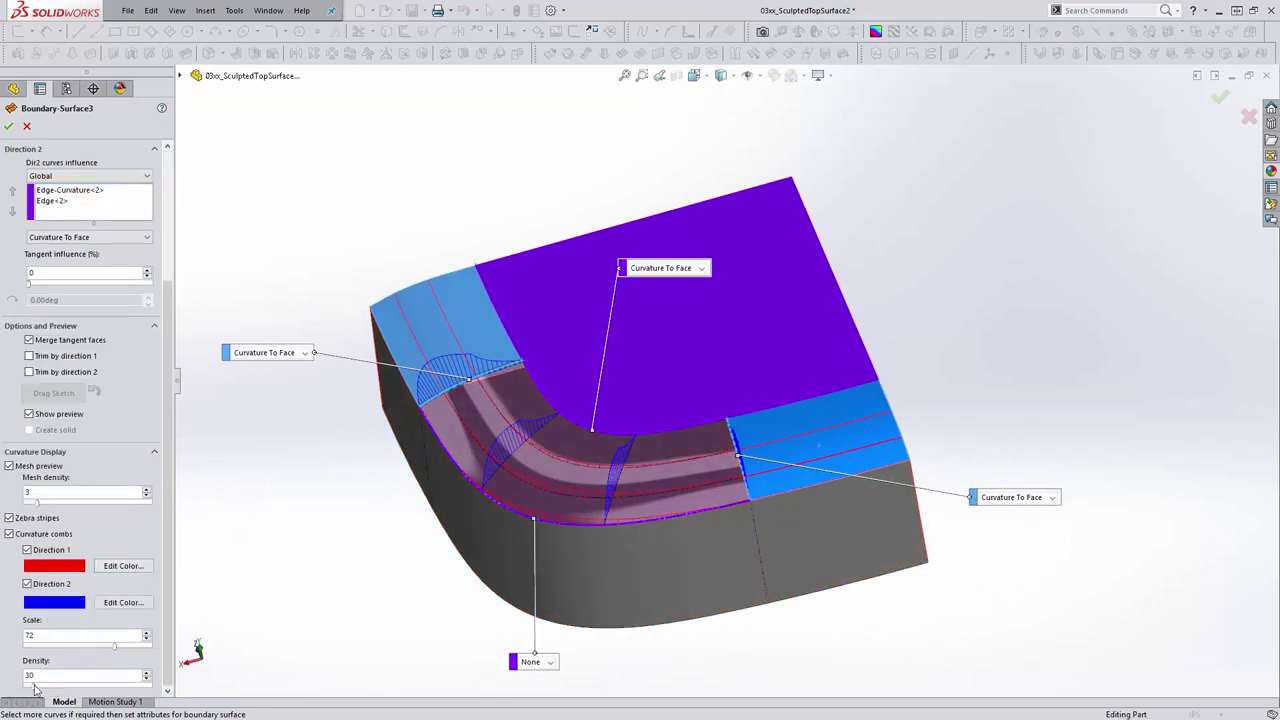
left_click_drag(36, 690, 45, 689)
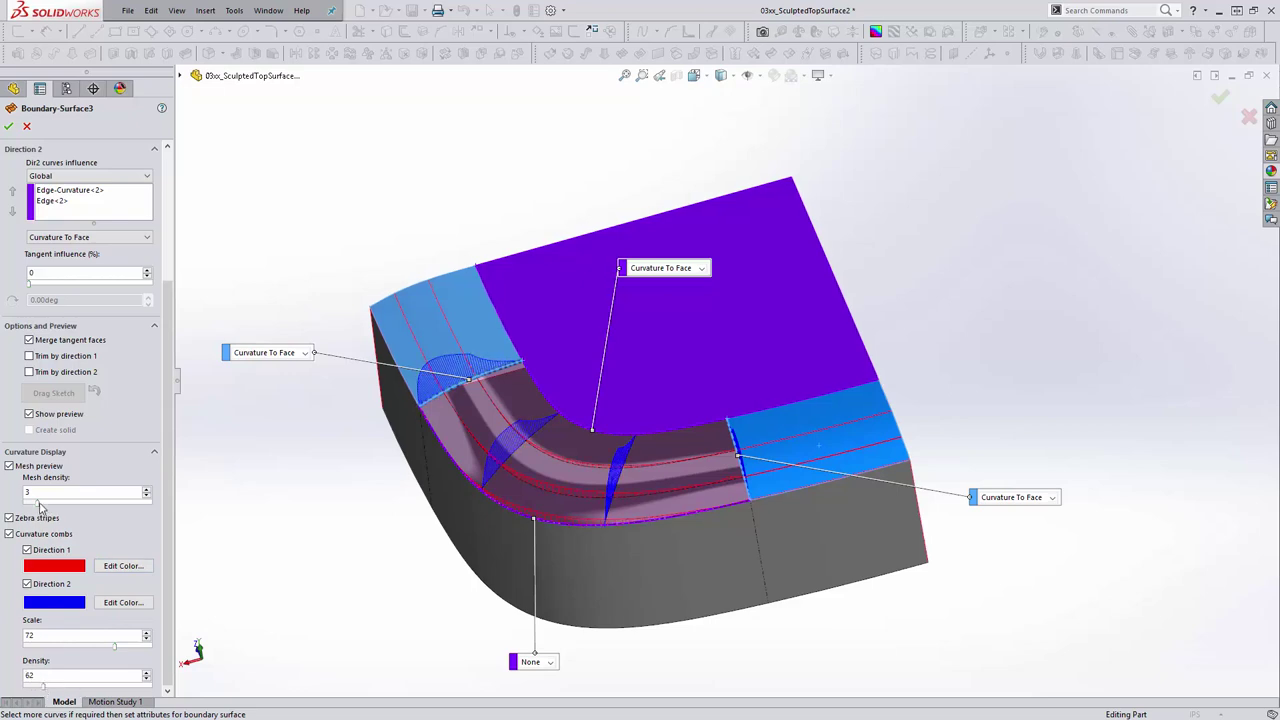
left_click_drag(40, 502, 83, 501)
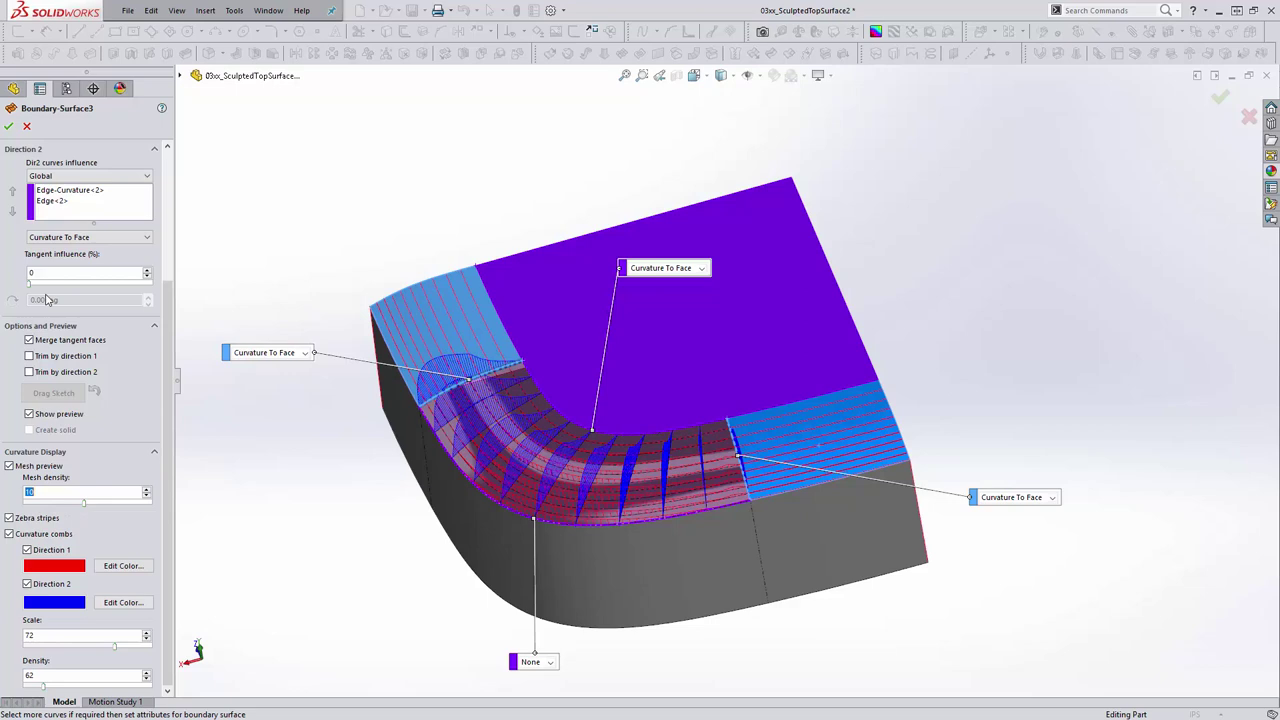
scroll(38, 348, "up", 3)
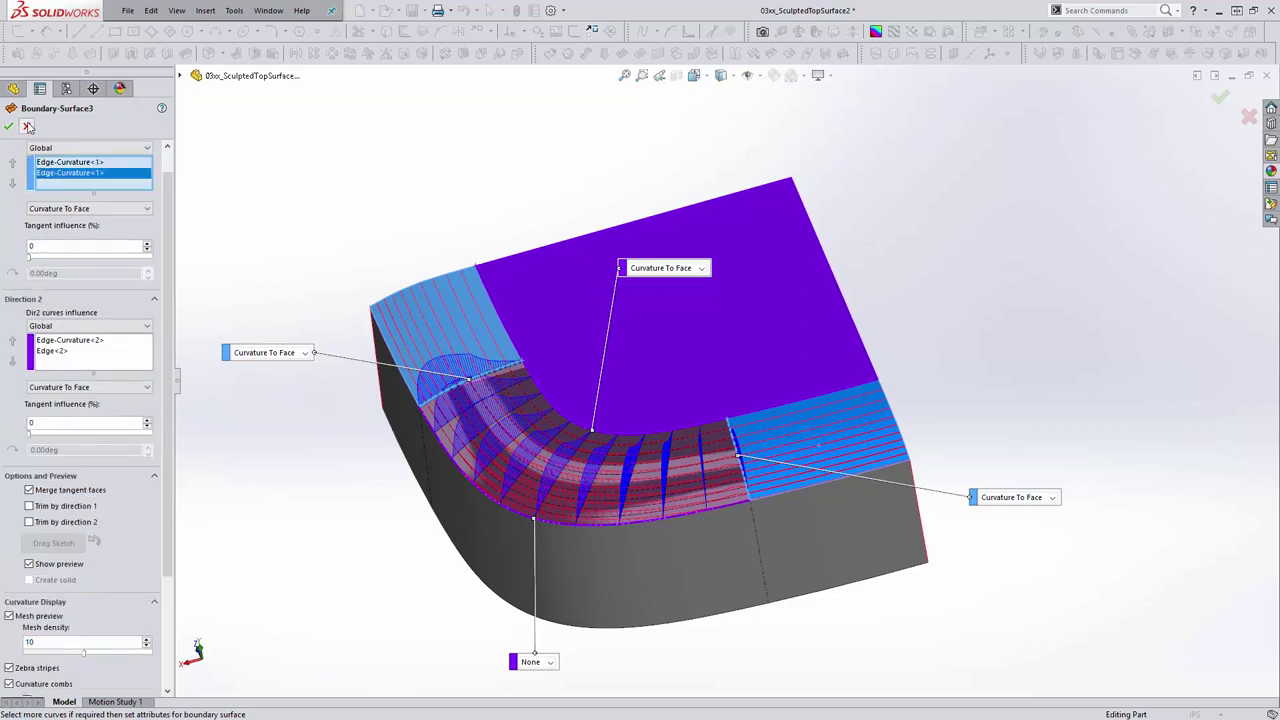
left_click(9, 126)
left_click(68, 472)
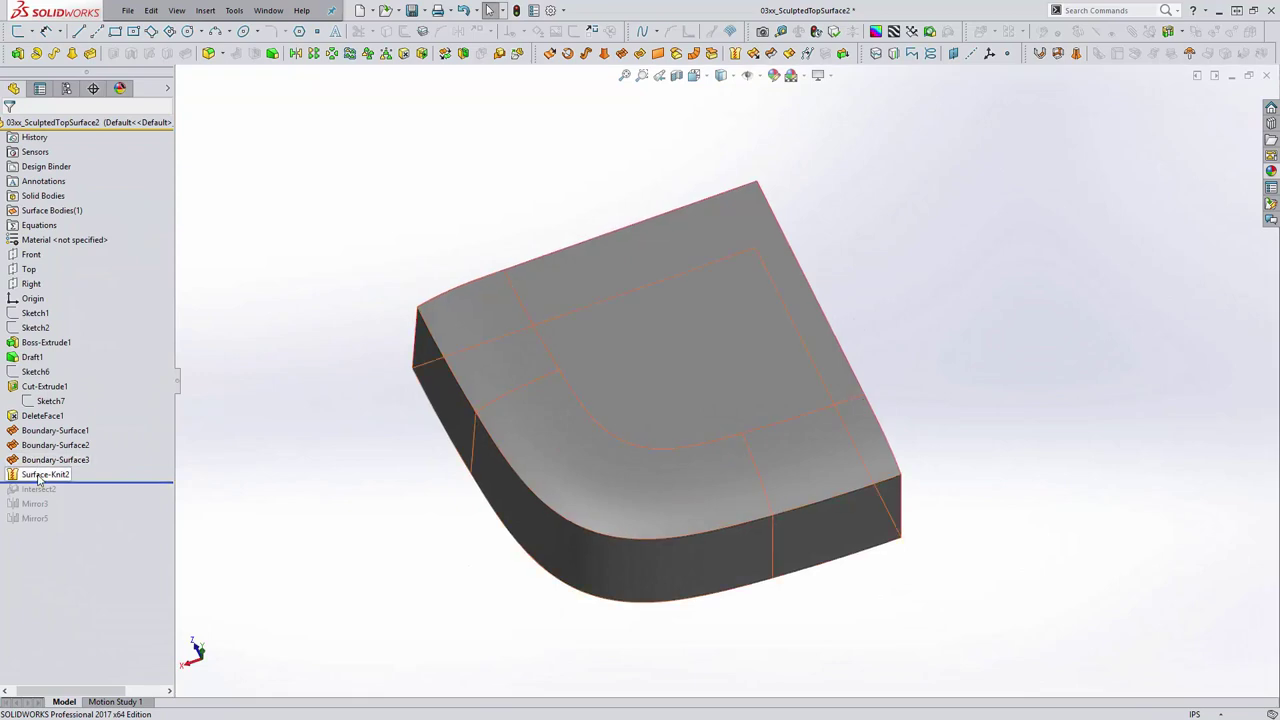
Review Surface-Knit2 unchanged, then roll forward past Intersect2 and review its settings.
left_click(50, 434)
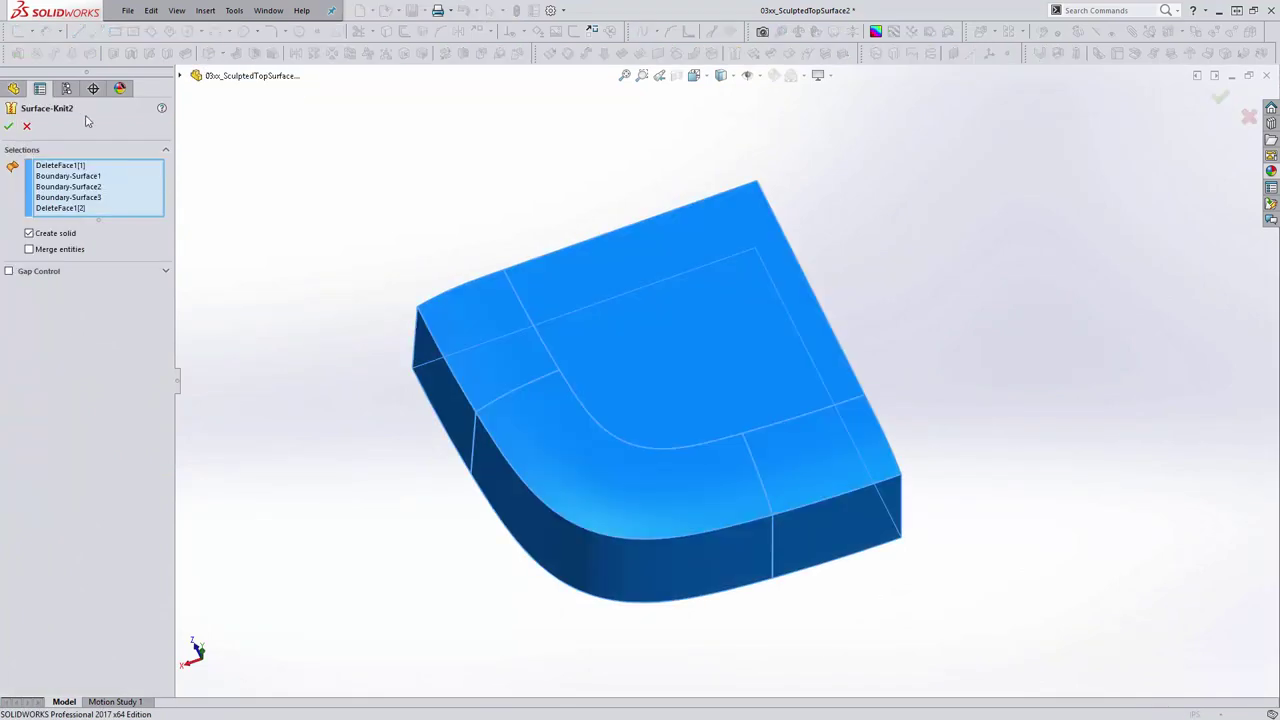
left_click(27, 127)
middle_click_drag(423, 234, 596, 292)
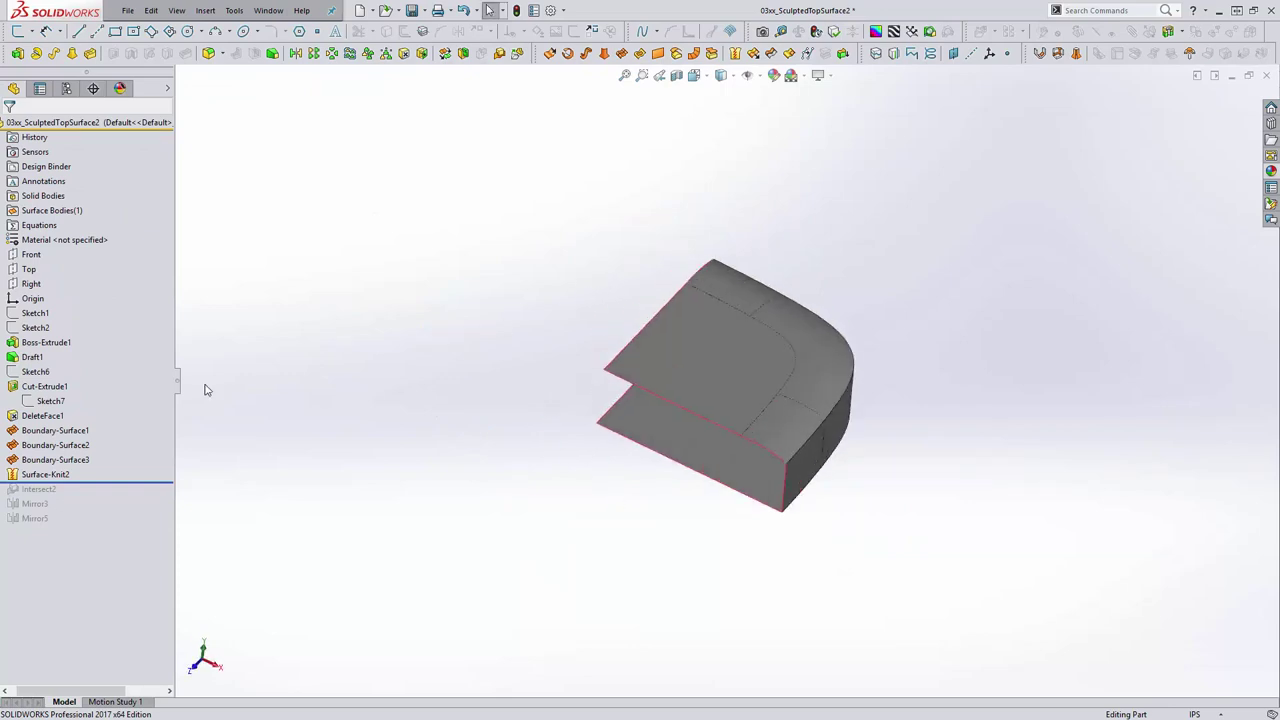
left_click_drag(114, 487, 63, 494)
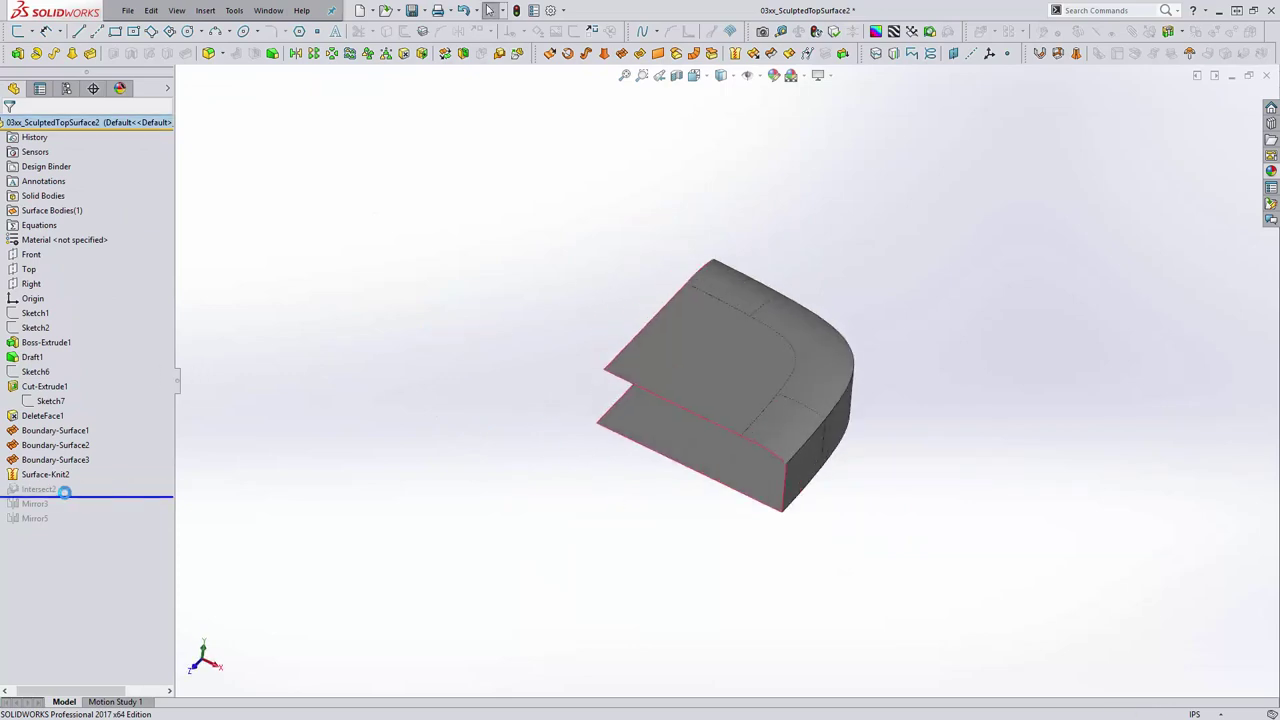
left_click(40, 488)
left_click(65, 450)
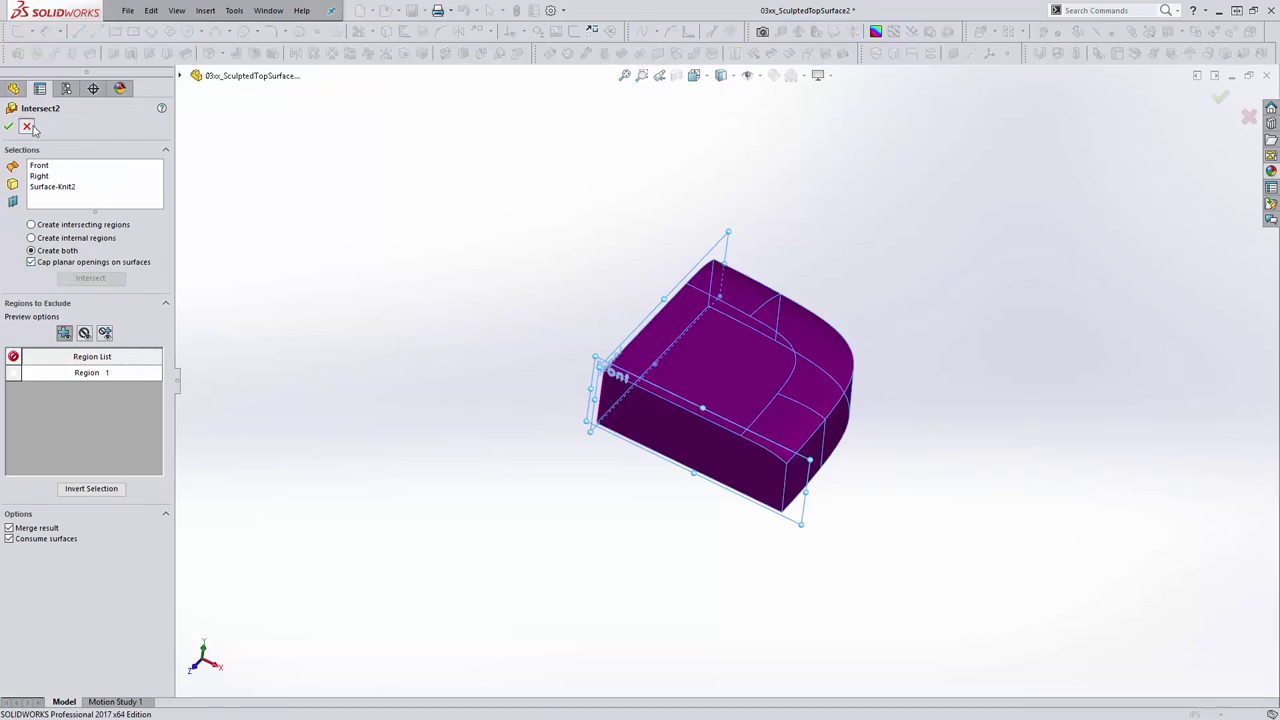
left_click(26, 125)
Roll to End so both mirrors rebuild the full domed pillow solid.
right_click(127, 315)
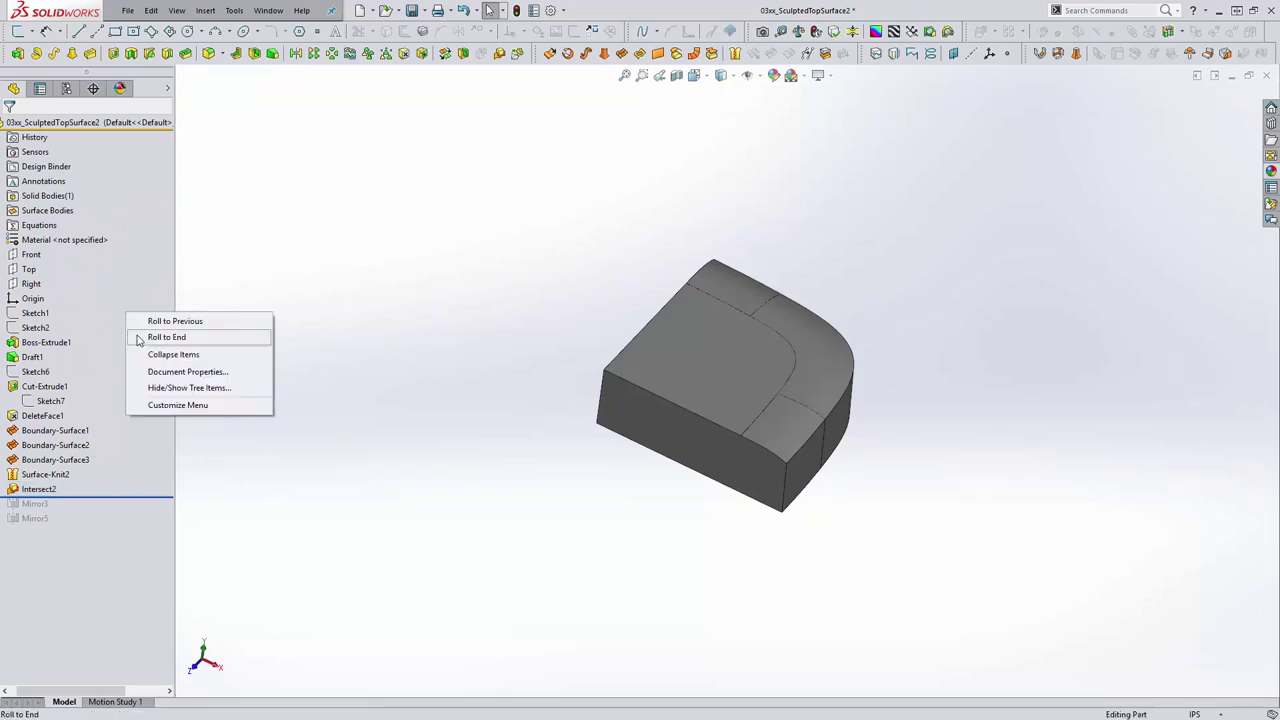
left_click(166, 337)
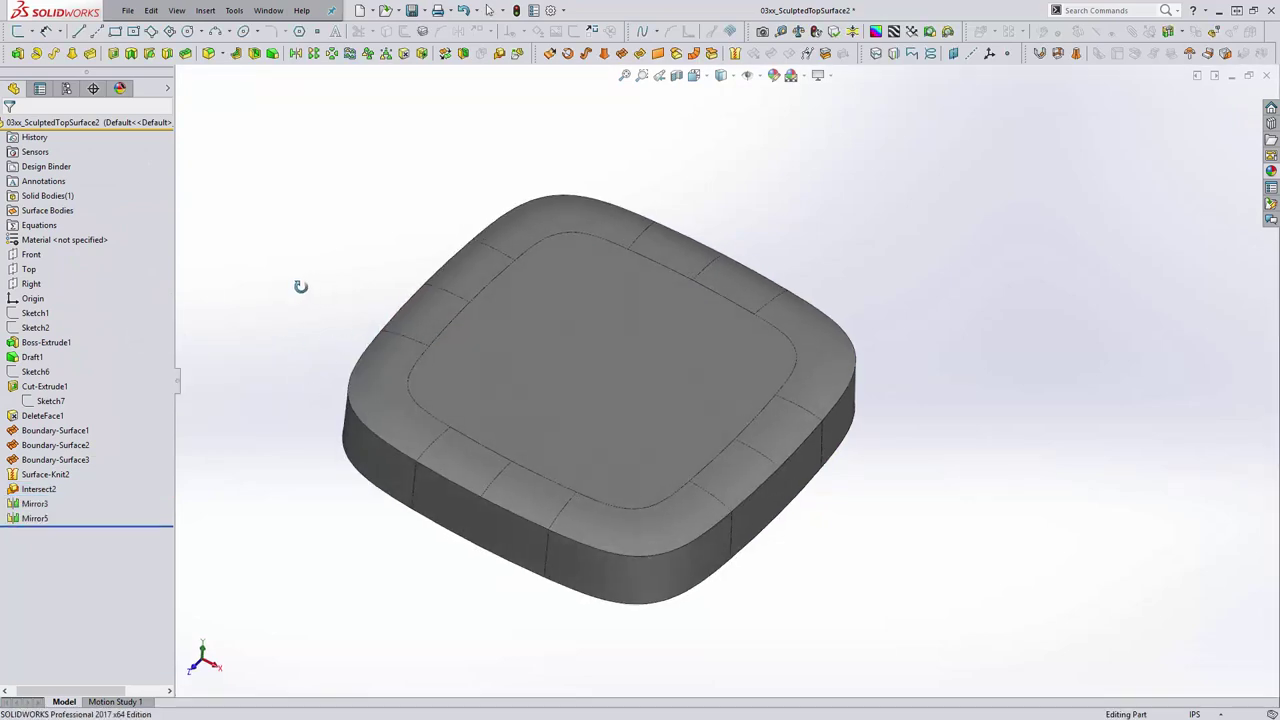